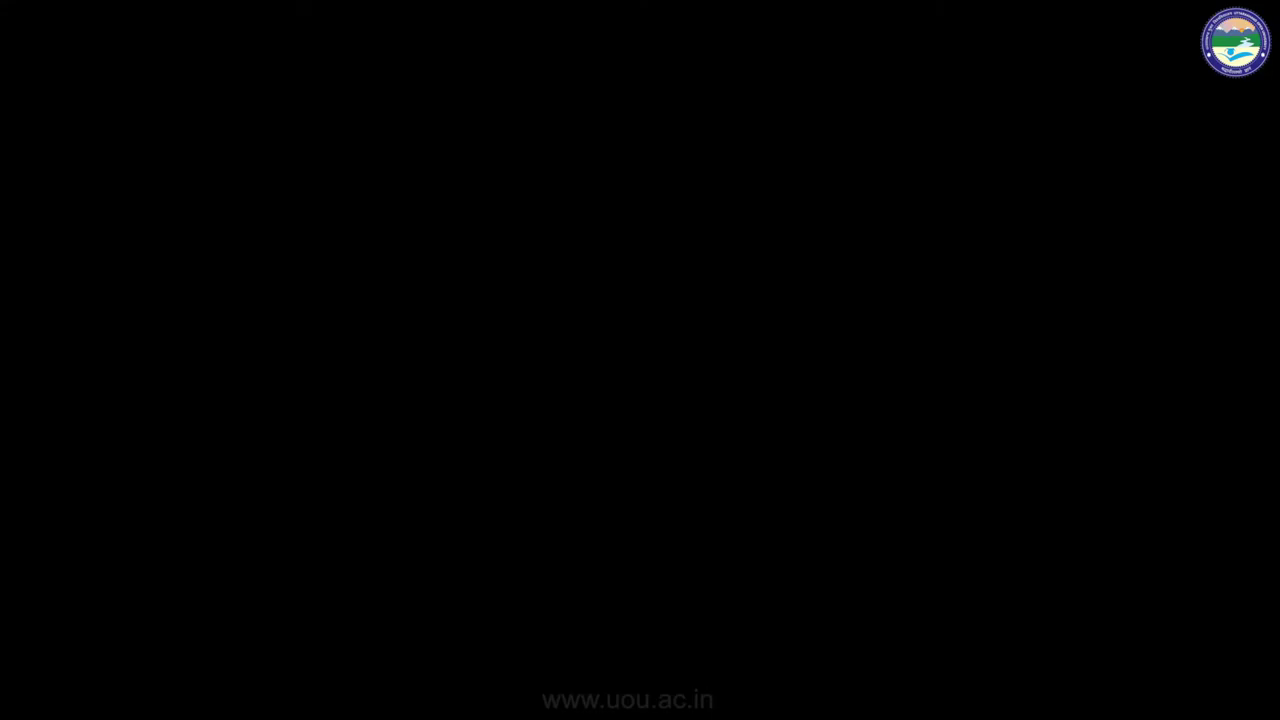
Step: Open a Finder window and launch Final Cut Pro from the Applications folder
left_click(97, 710)
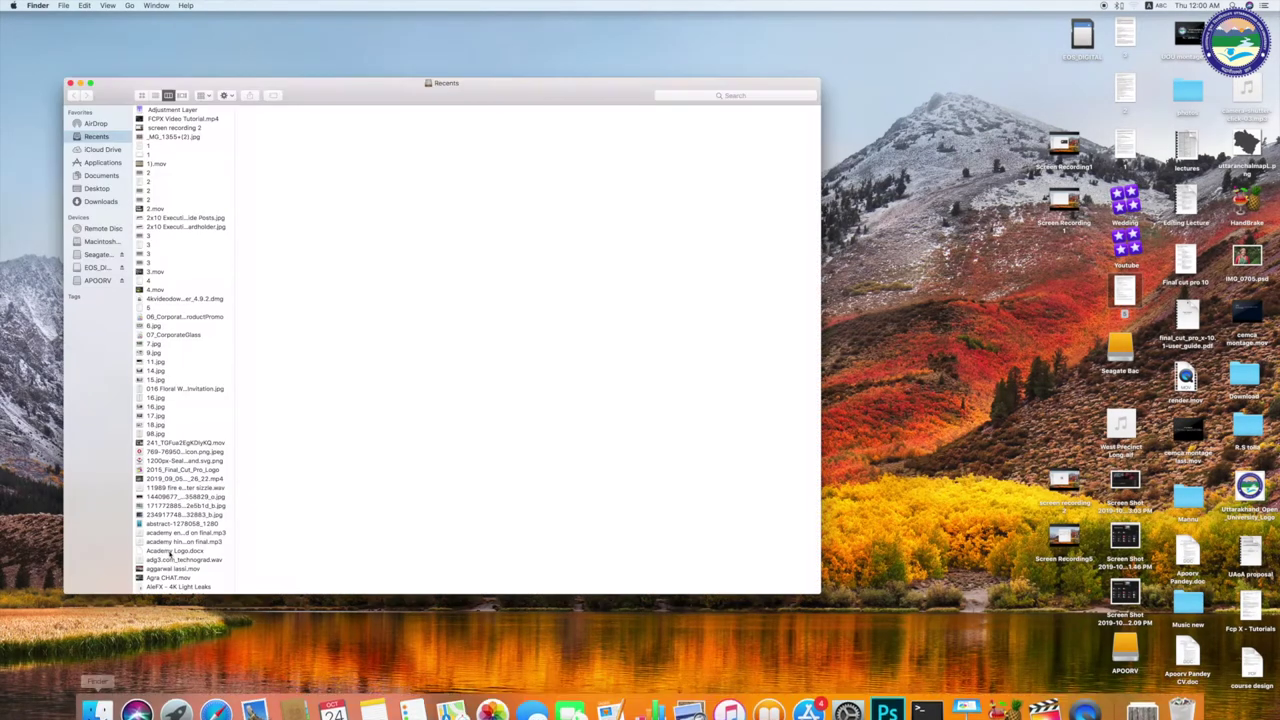
left_click(101, 165)
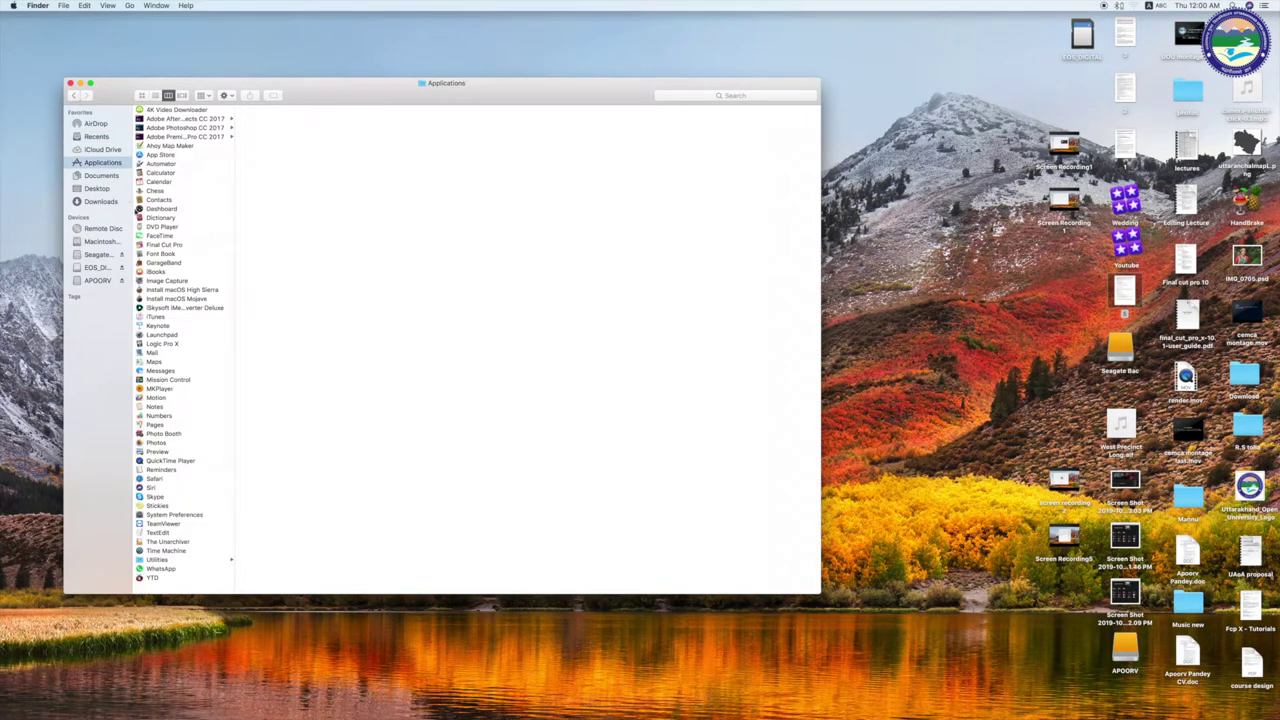
double_click(156, 243)
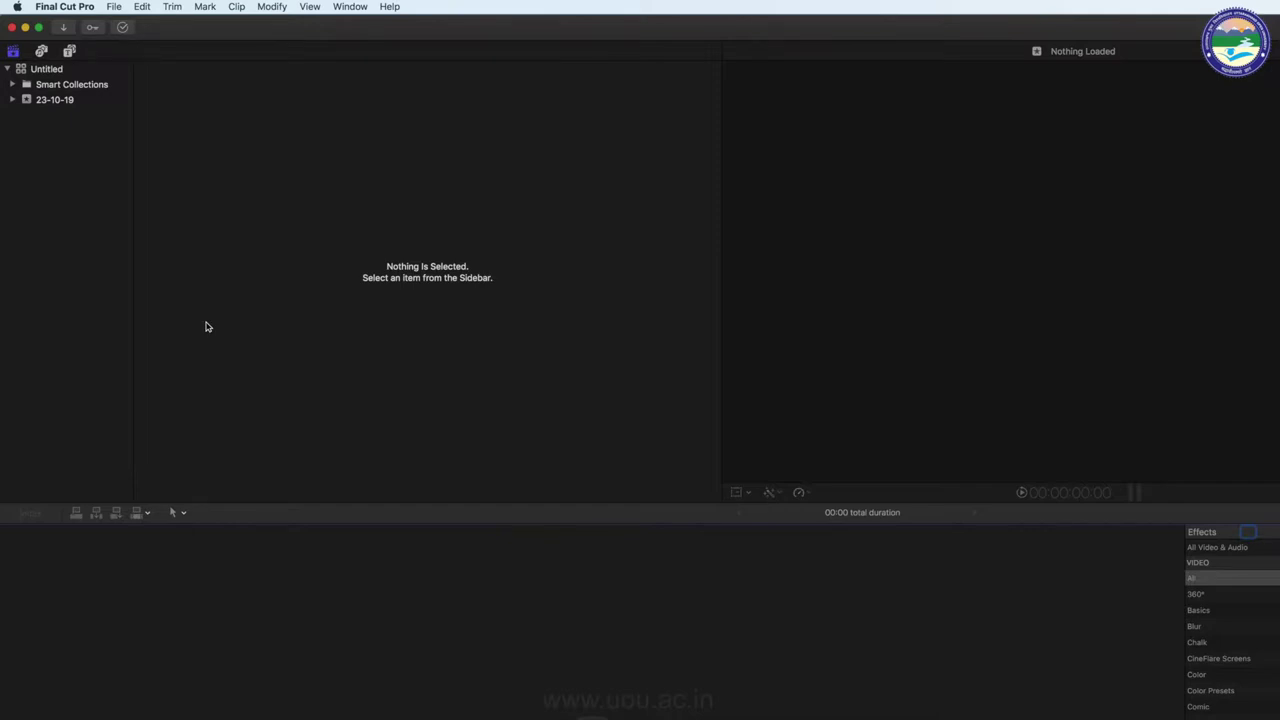
Step: Start a new library via File > New > Library and name it 'FCPX Tutorial'
left_click(114, 7)
mouse_move(123, 22)
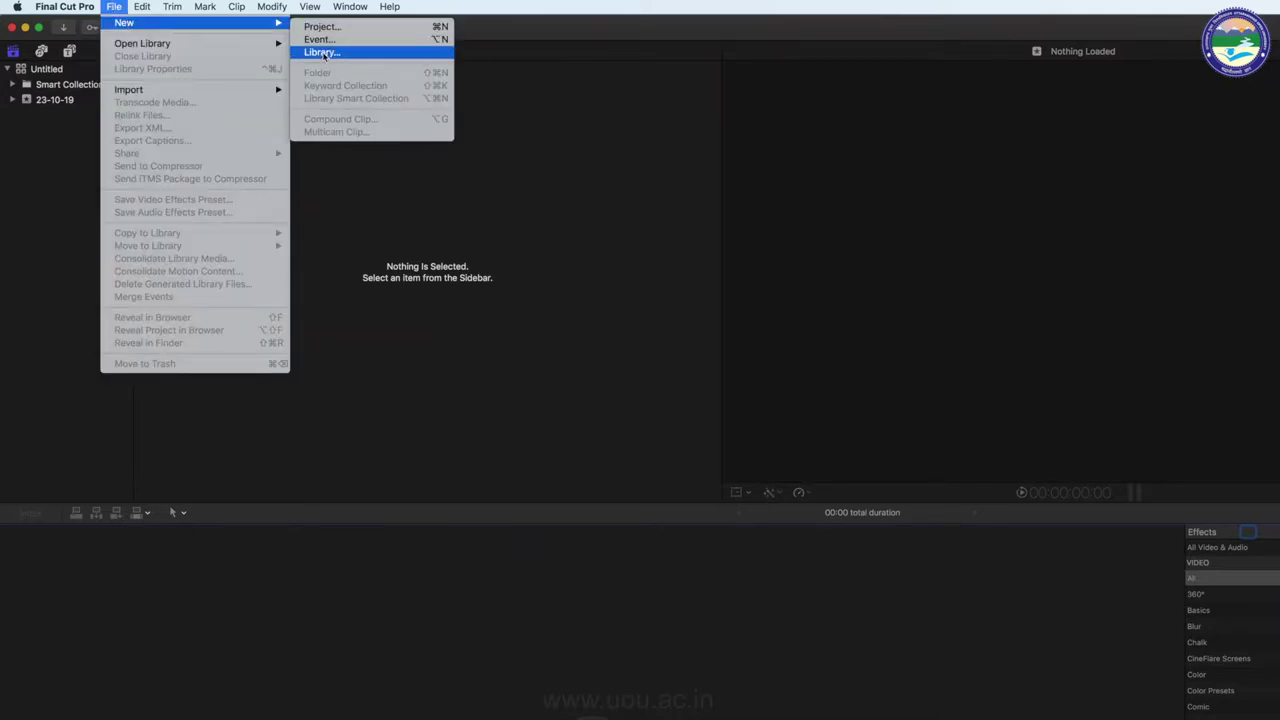
left_click(323, 53)
left_click_drag(856, 198, 780, 196)
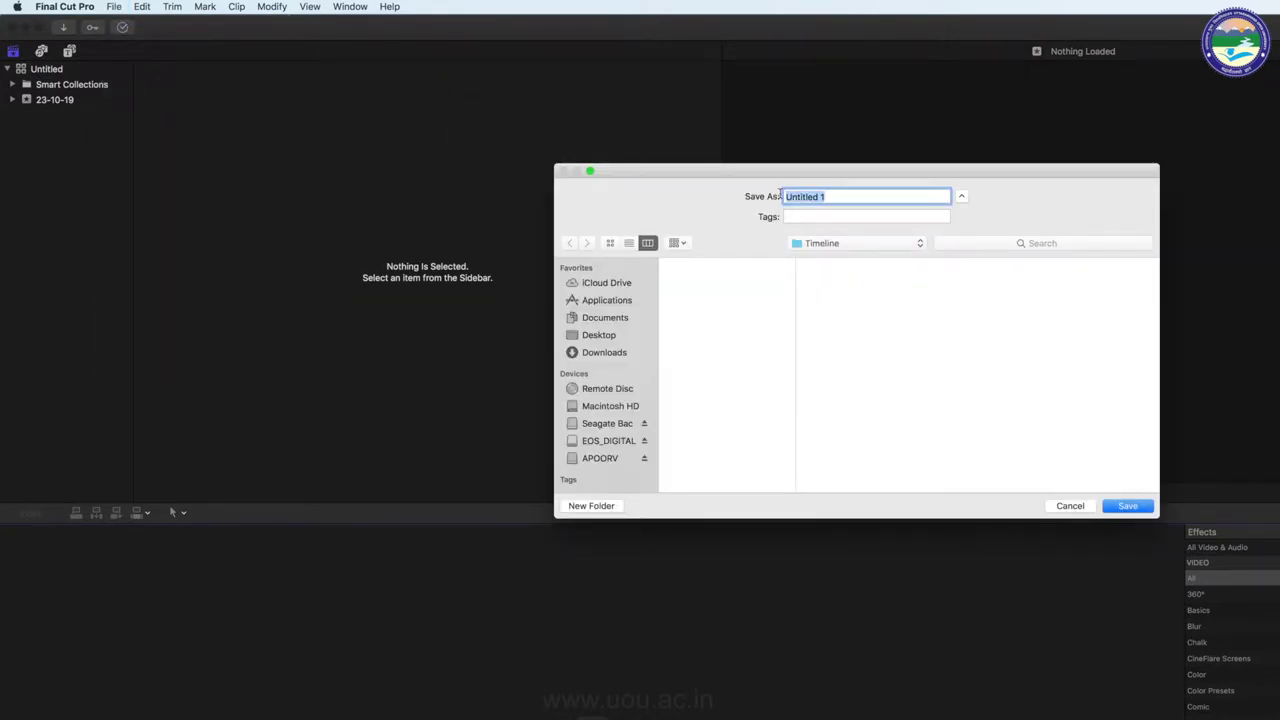
type("FCPS")
key("BackSpace")
type("X Tutorial")
Step: Save the library in the projects > CEMCA > Lecture 3 > Timeline folder
left_click(608, 406)
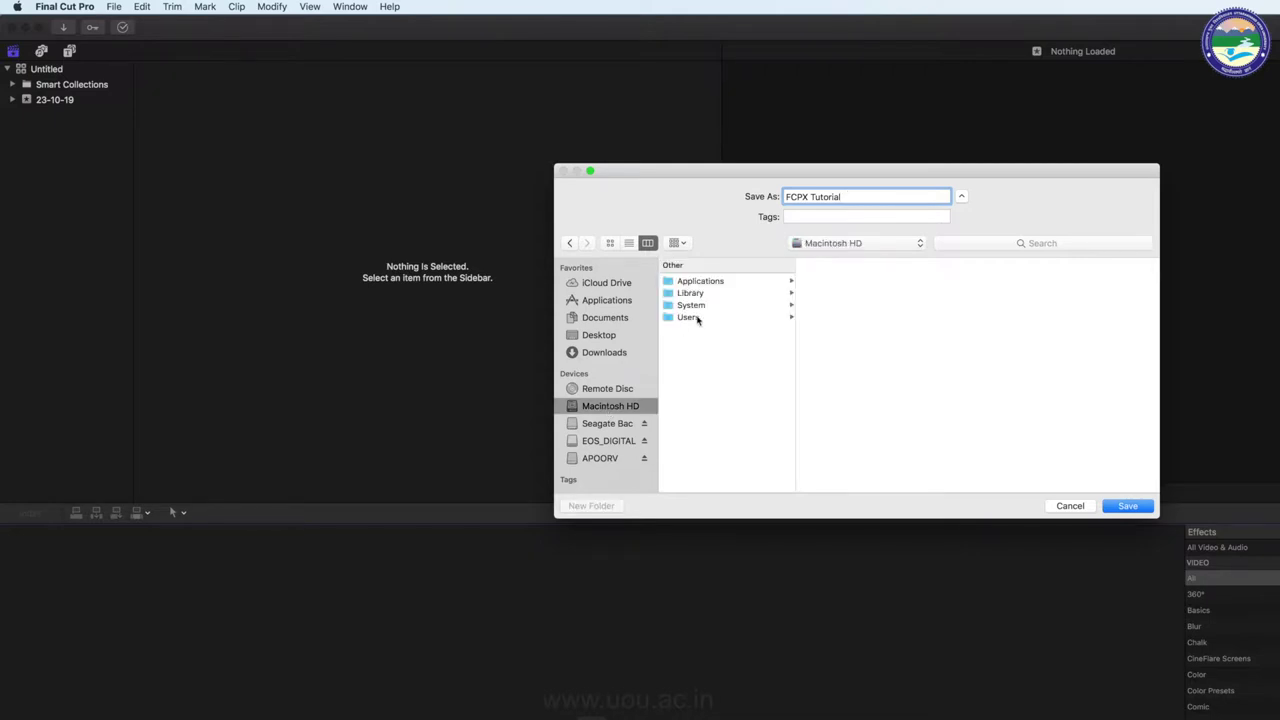
left_click(699, 317)
left_click(838, 282)
left_click(962, 370)
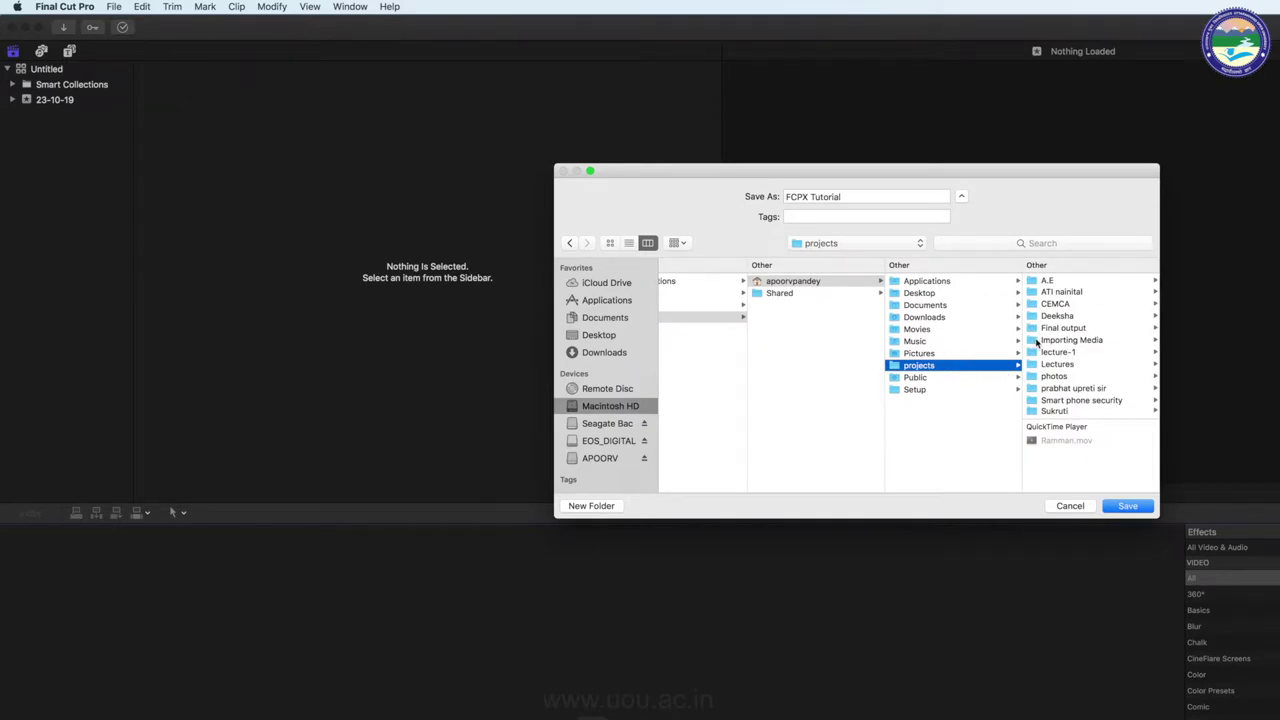
left_click(1049, 305)
left_click(1051, 283)
left_click(1056, 327)
left_click(1112, 505)
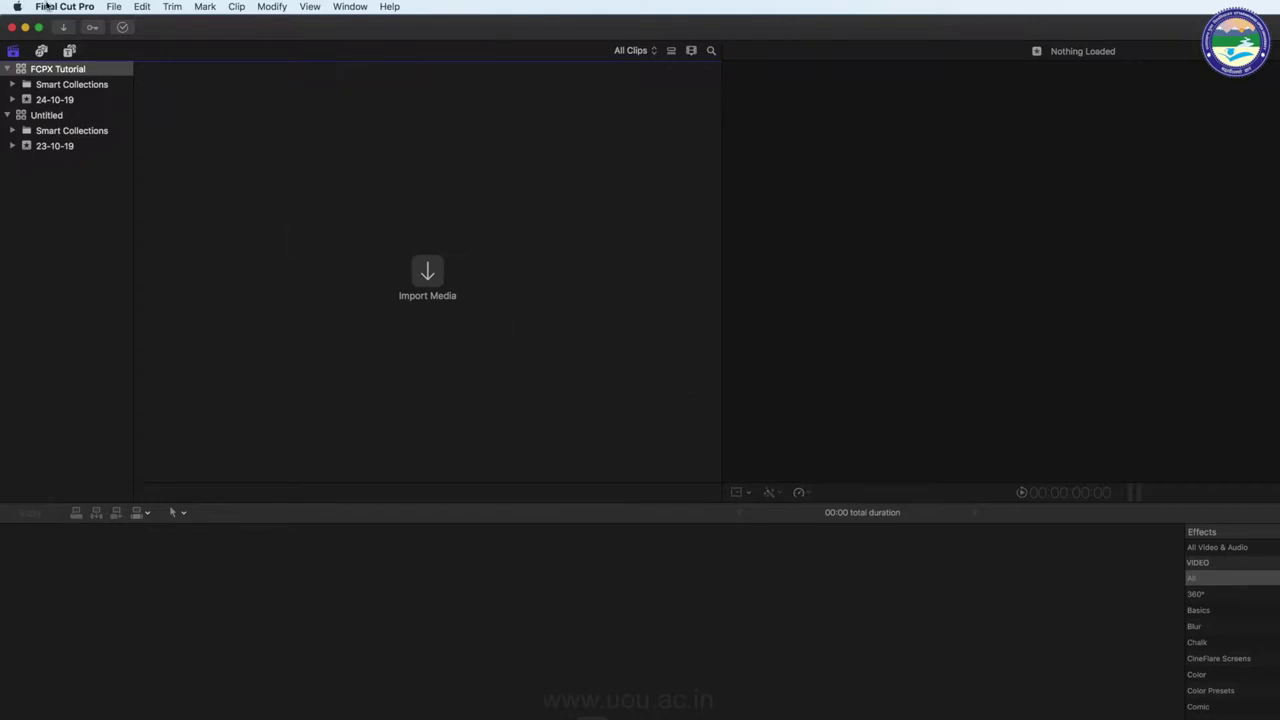
Step: Start a new event from File > New > Event and name it 'Timeline'
left_click(114, 7)
mouse_move(124, 22)
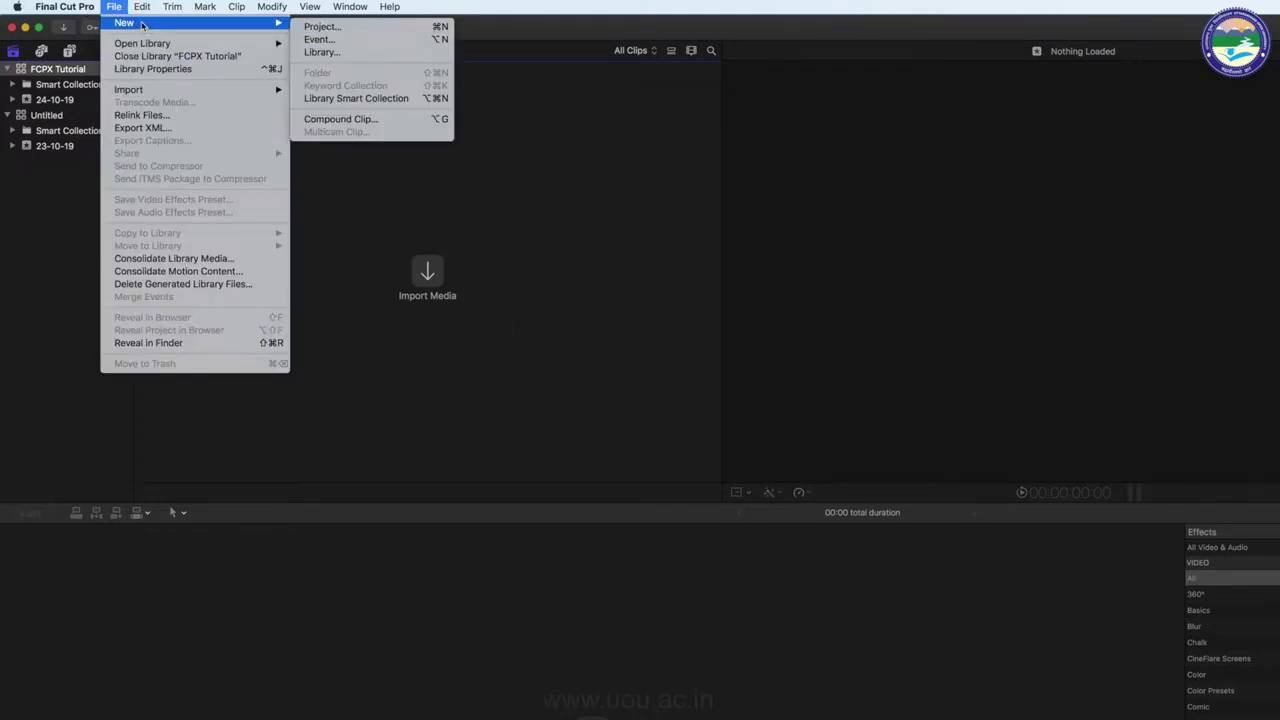
left_click(327, 42)
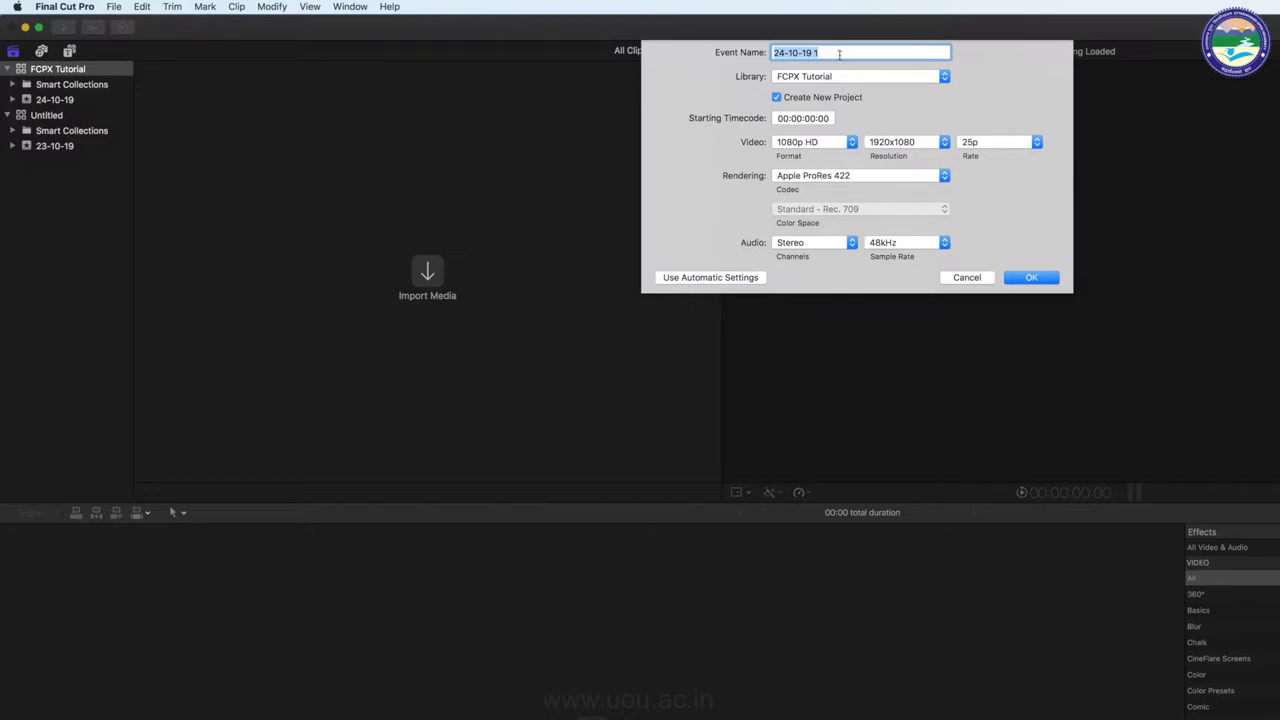
type("Timeline")
Step: Create the Timeline event and rename its Untitled Project to 'Lecture-3'
left_click(1030, 278)
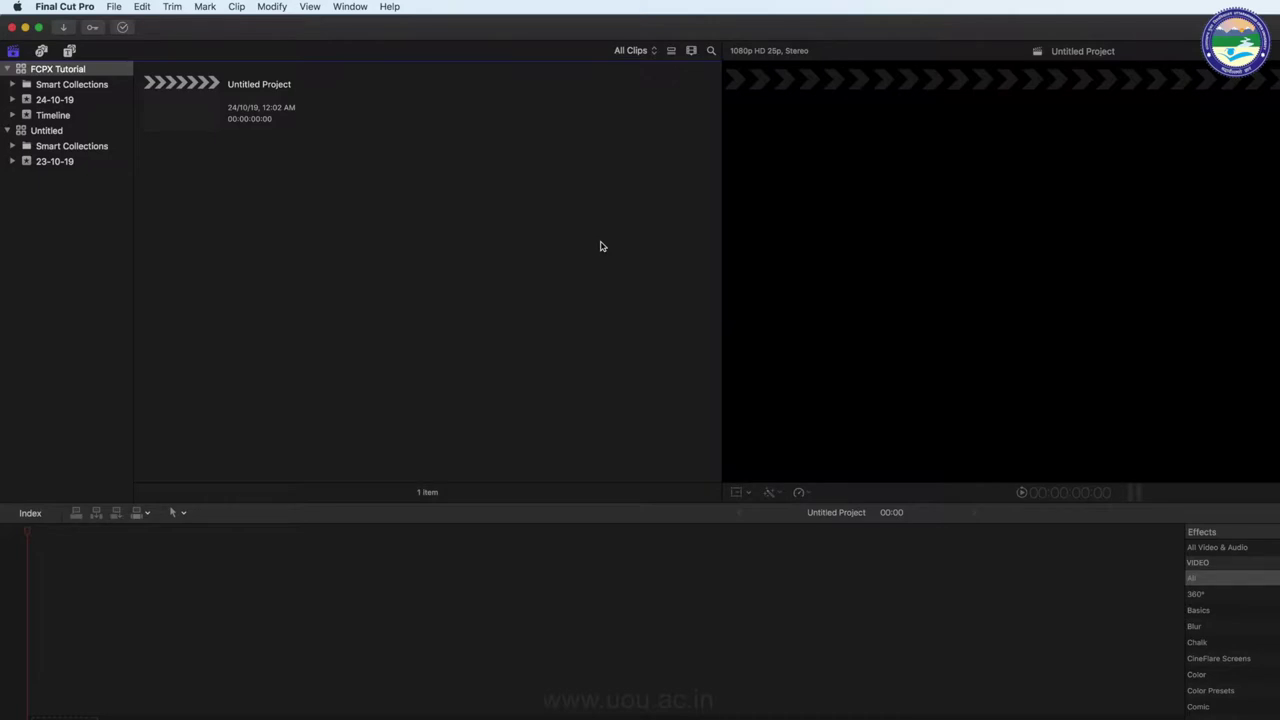
left_click(69, 128)
left_click(68, 117)
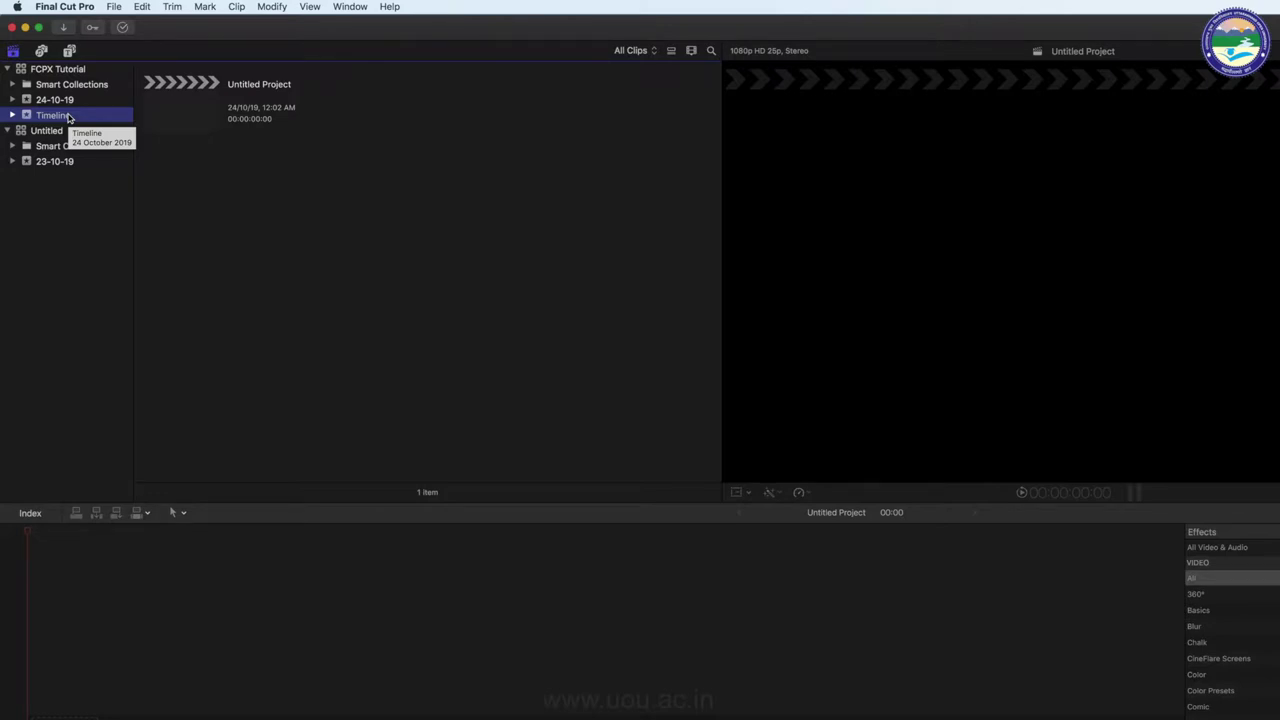
left_click(264, 86)
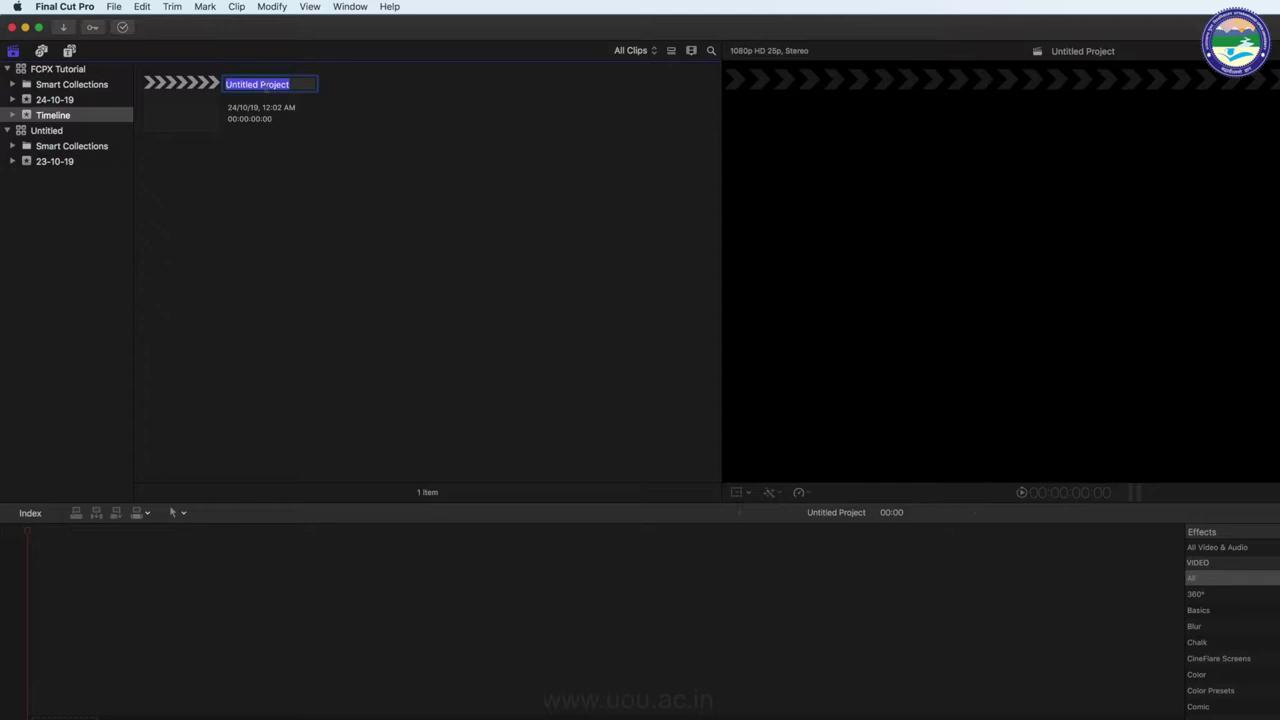
type("Lecture-3")
left_click(258, 158)
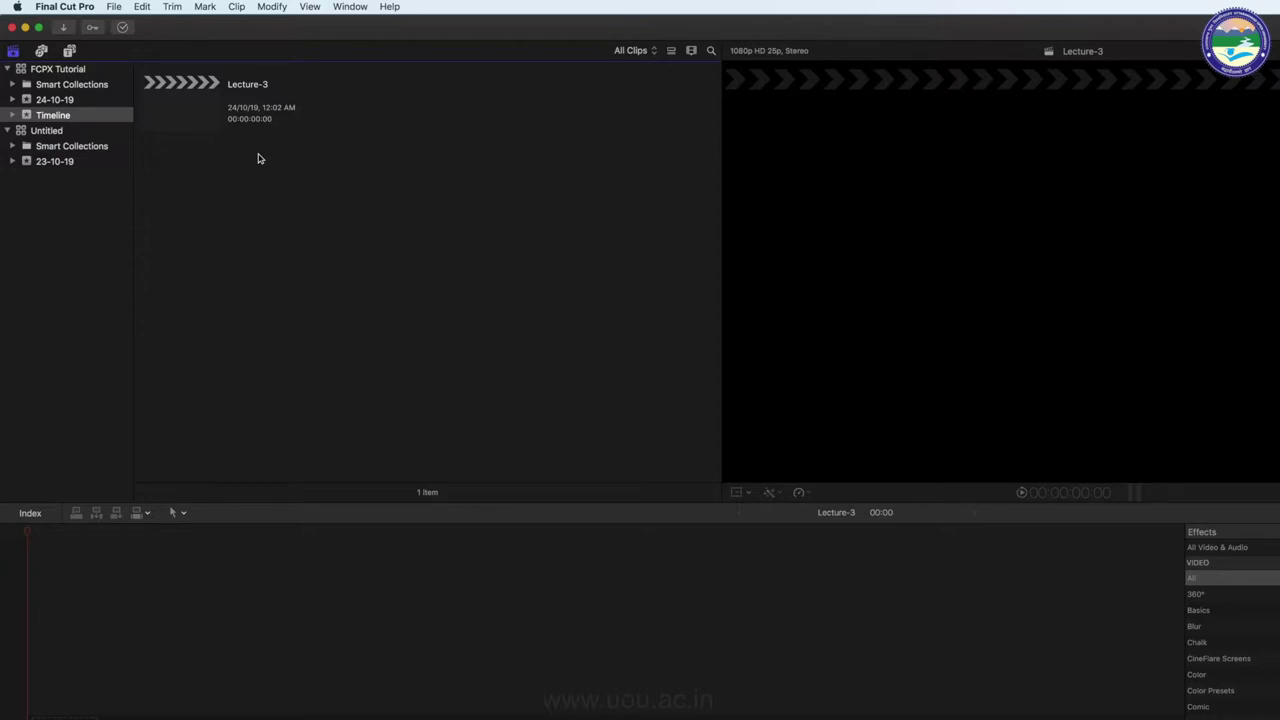
Step: Close the Untitled library and select the FCPX Tutorial library
left_click(64, 133)
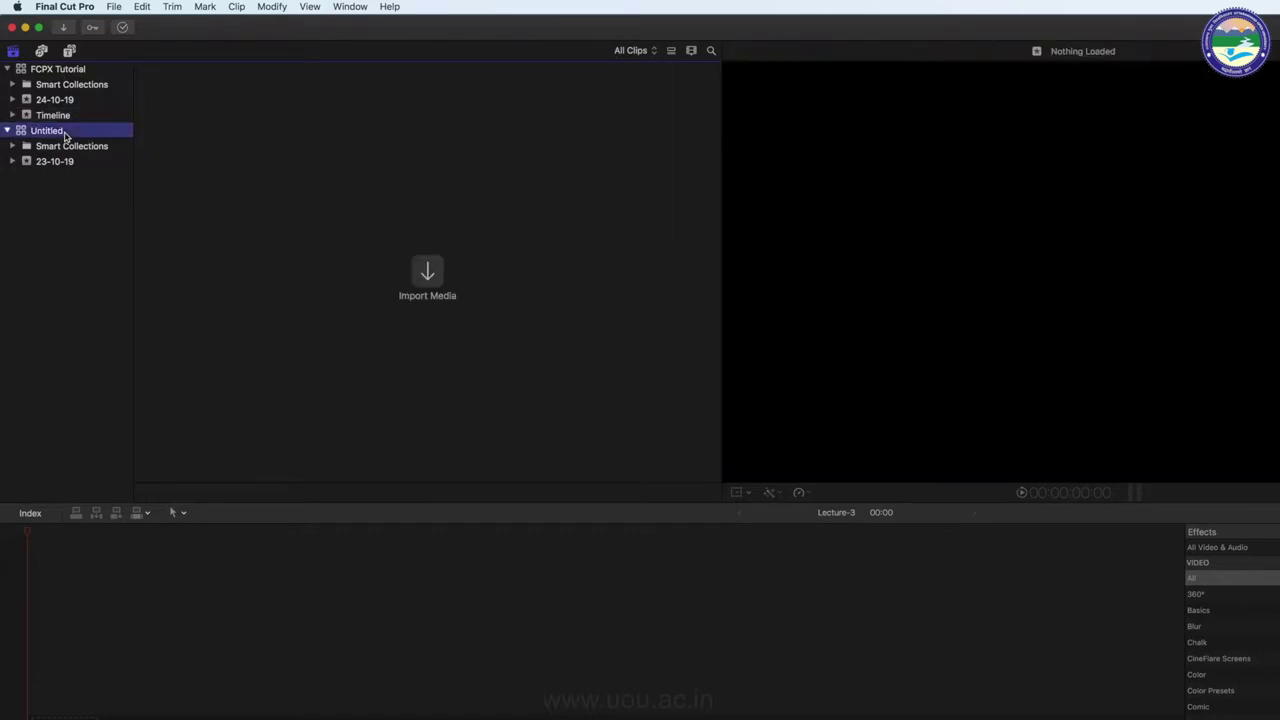
right_click(64, 133)
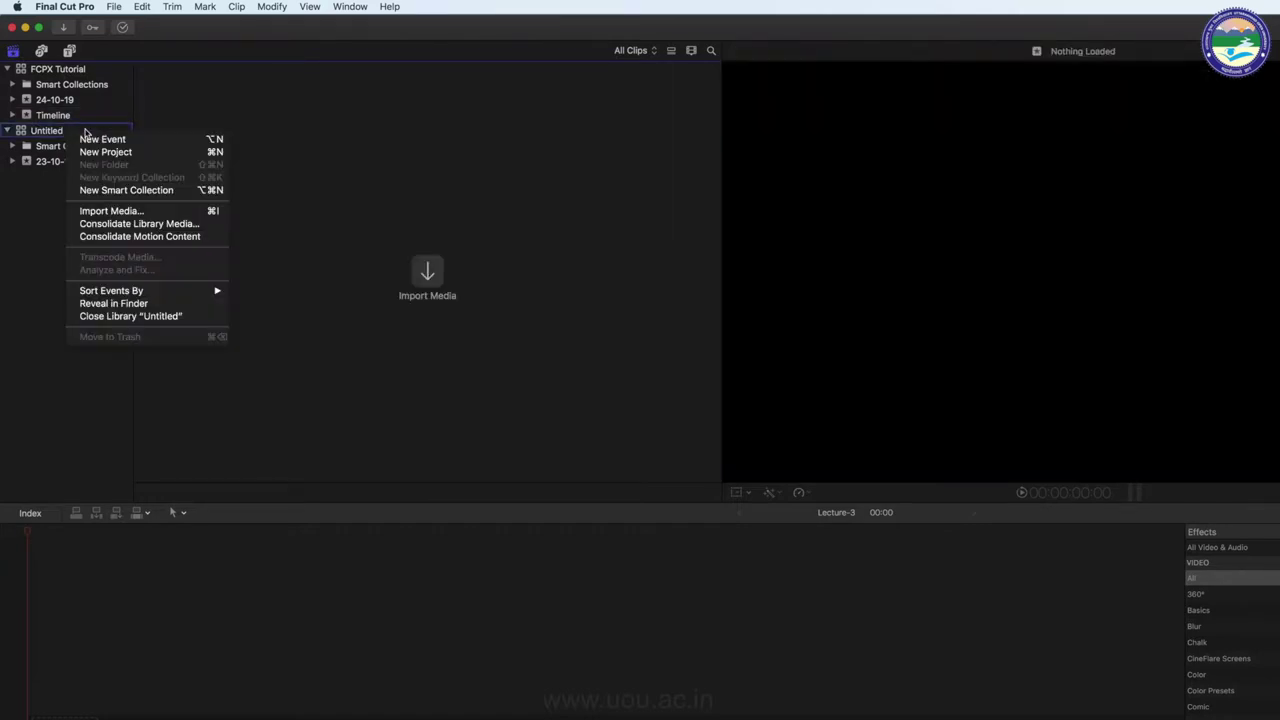
left_click(147, 317)
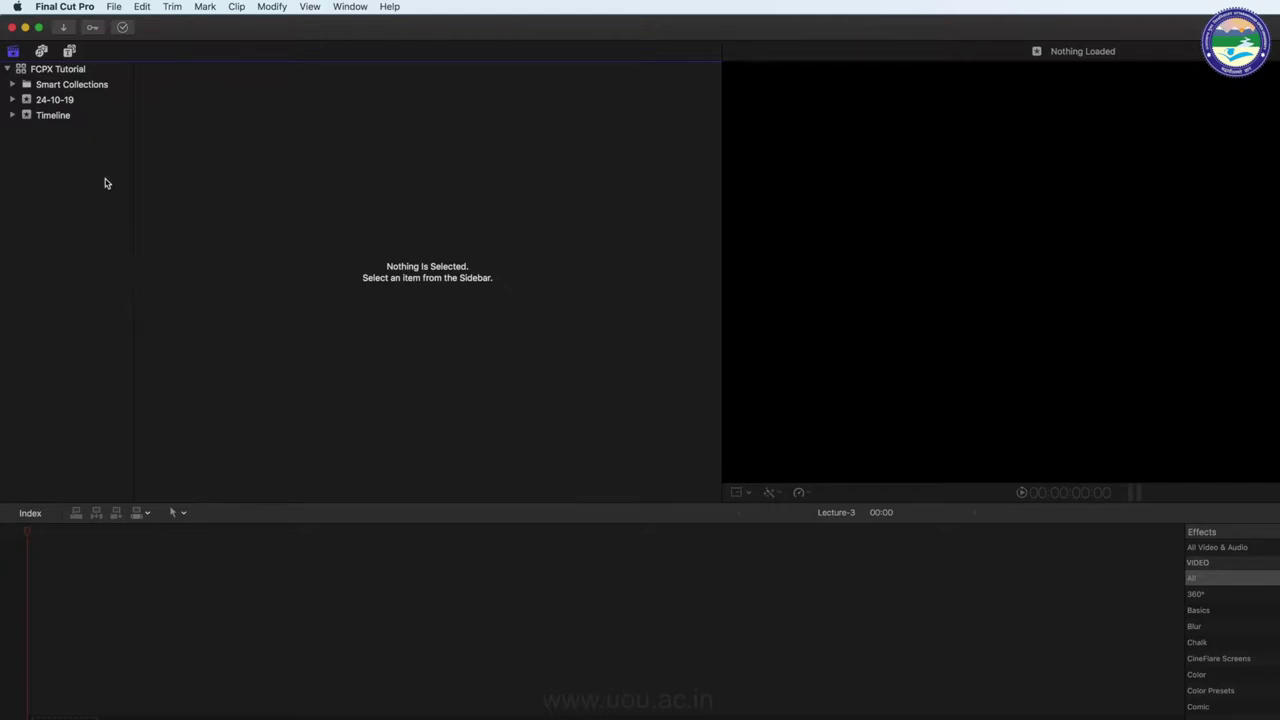
left_click(70, 72)
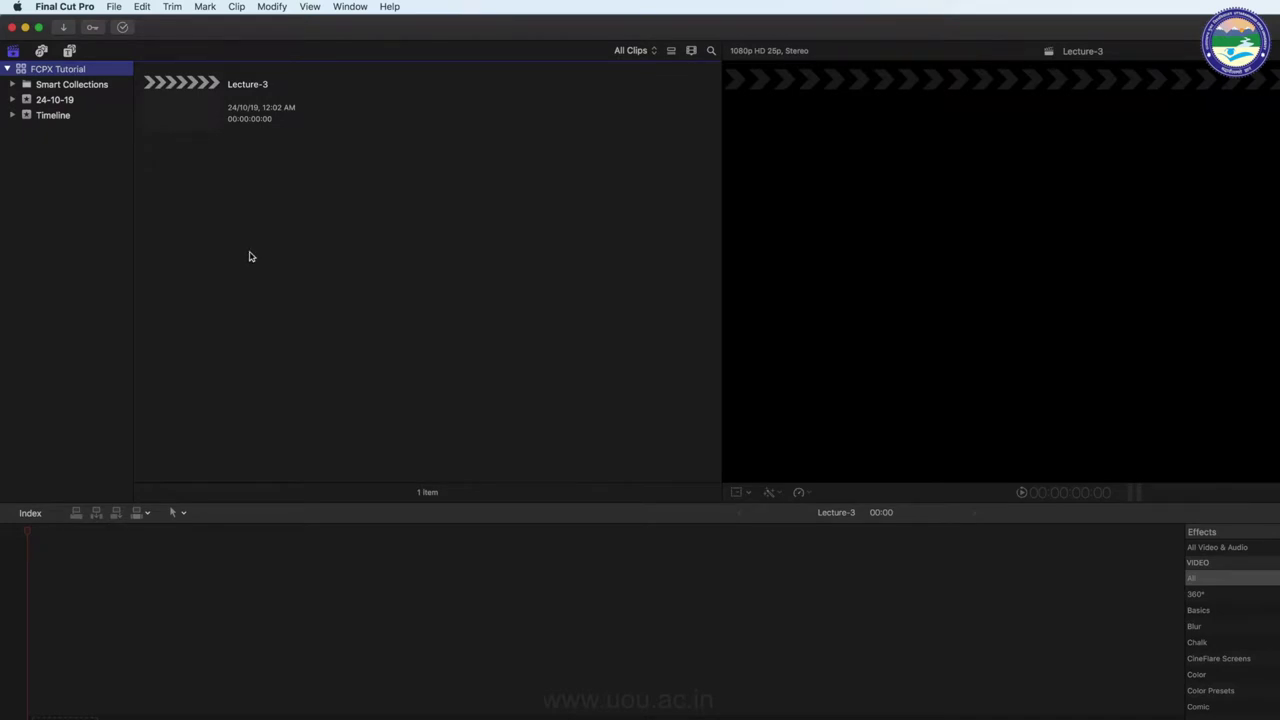
Step: Bring up the Media Import window and browse the Lecture 3 media files
left_click(112, 8)
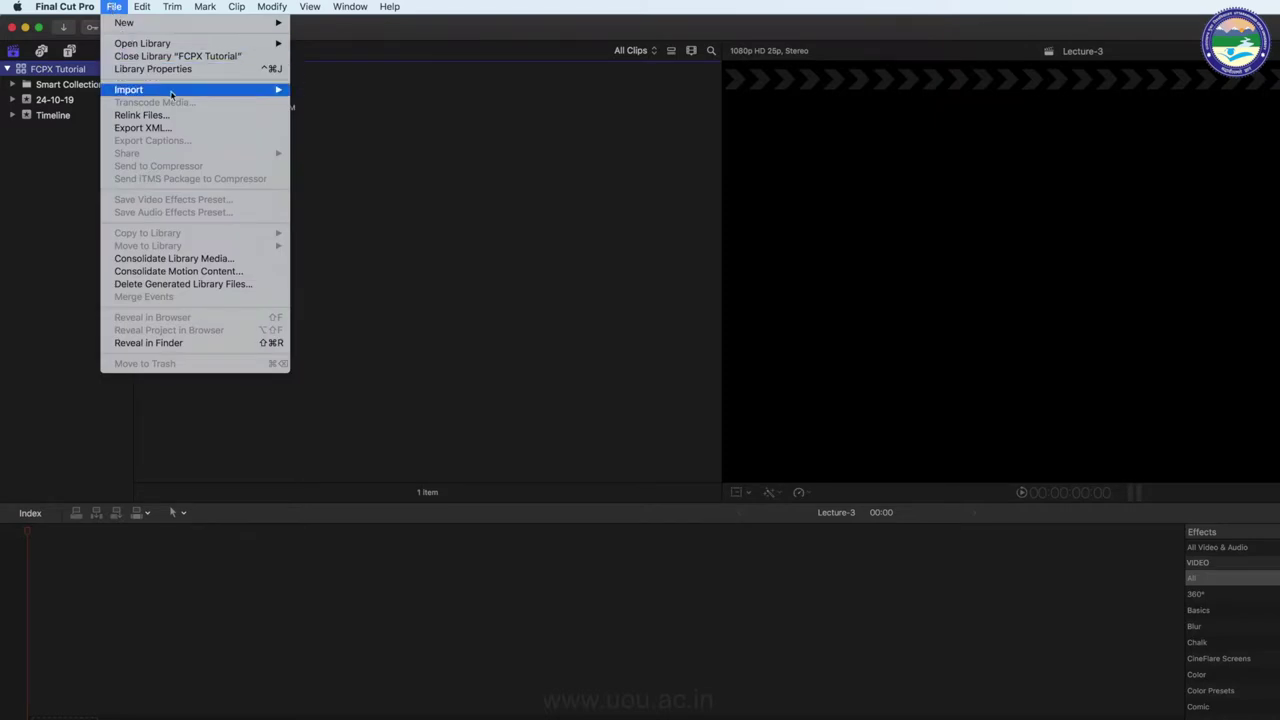
mouse_move(173, 92)
left_click(322, 91)
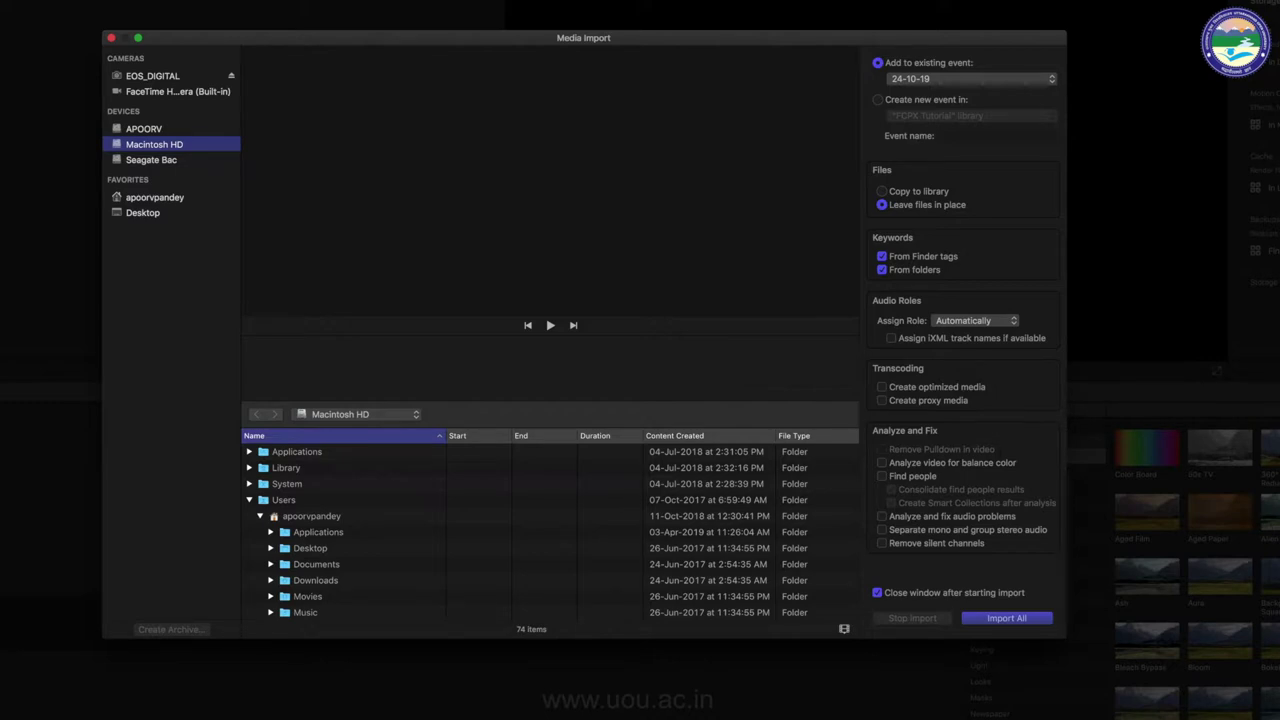
scroll(337, 549, "down", 5)
scroll(337, 549, "down", 5)
scroll(327, 542, "down", 3)
scroll(327, 542, "down", 2)
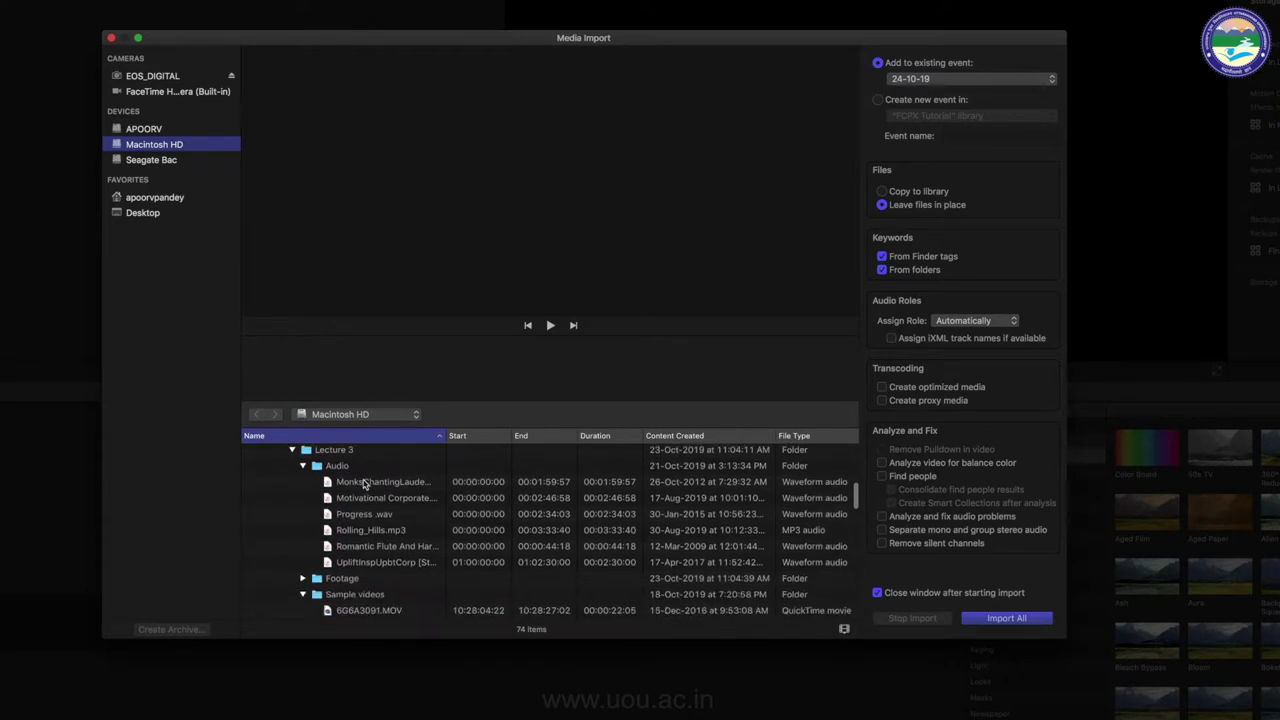
scroll(356, 525, "down", 3)
scroll(361, 549, "down", 3)
scroll(361, 549, "down", 2)
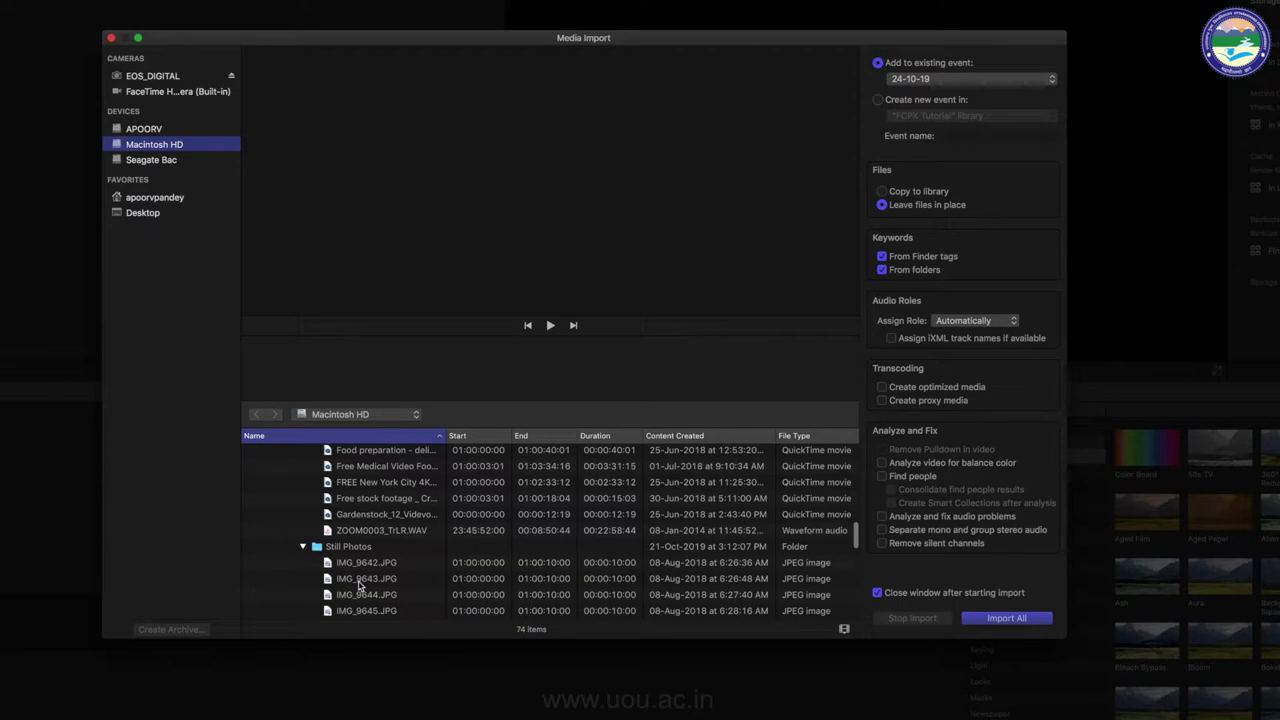
scroll(361, 587, "up", 3)
scroll(360, 586, "up", 2)
scroll(359, 585, "up", 2)
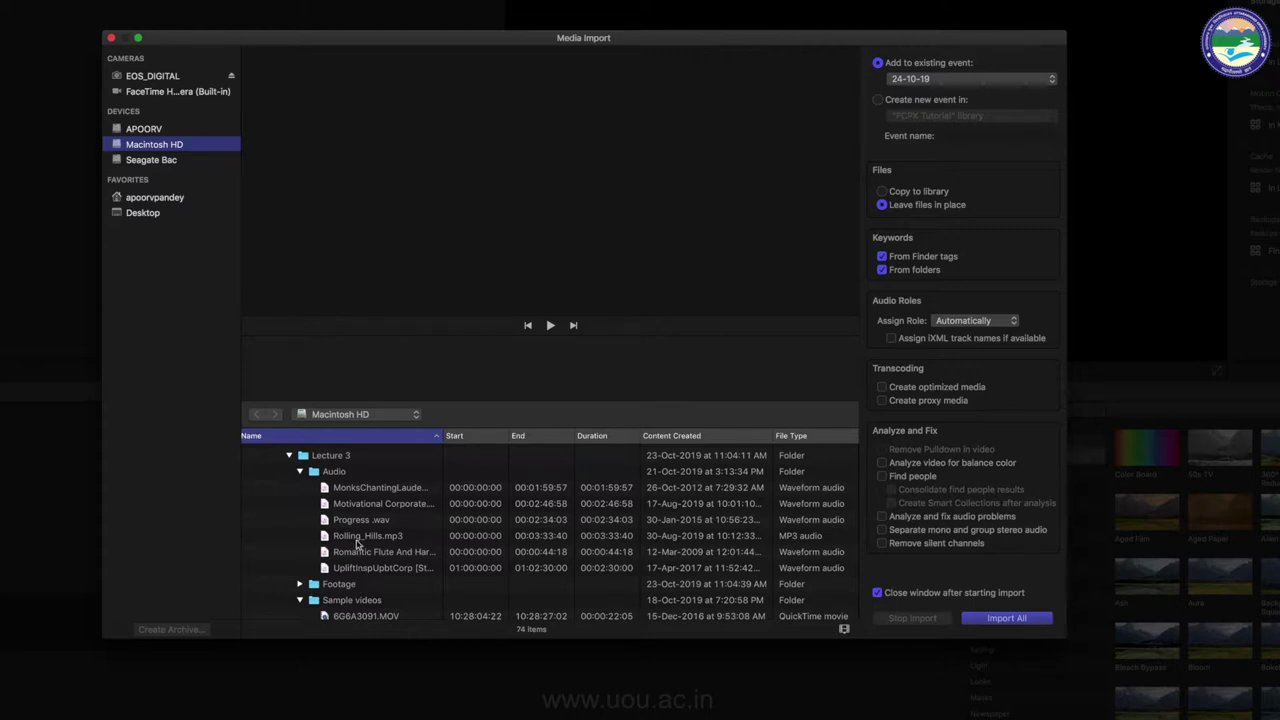
Step: Select the five audio files, including Progress.wav, Rolling_Hills.mp3 and the romantic flute track
left_click(355, 490)
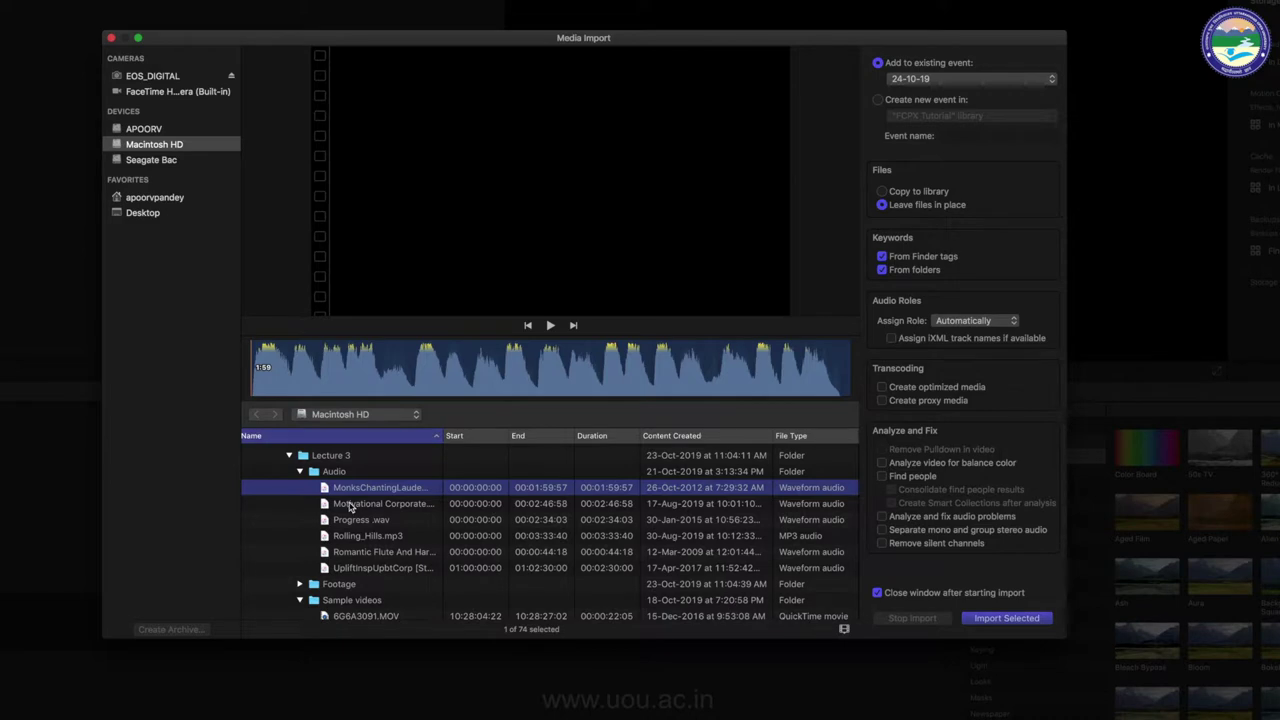
left_click(350, 505, "shift")
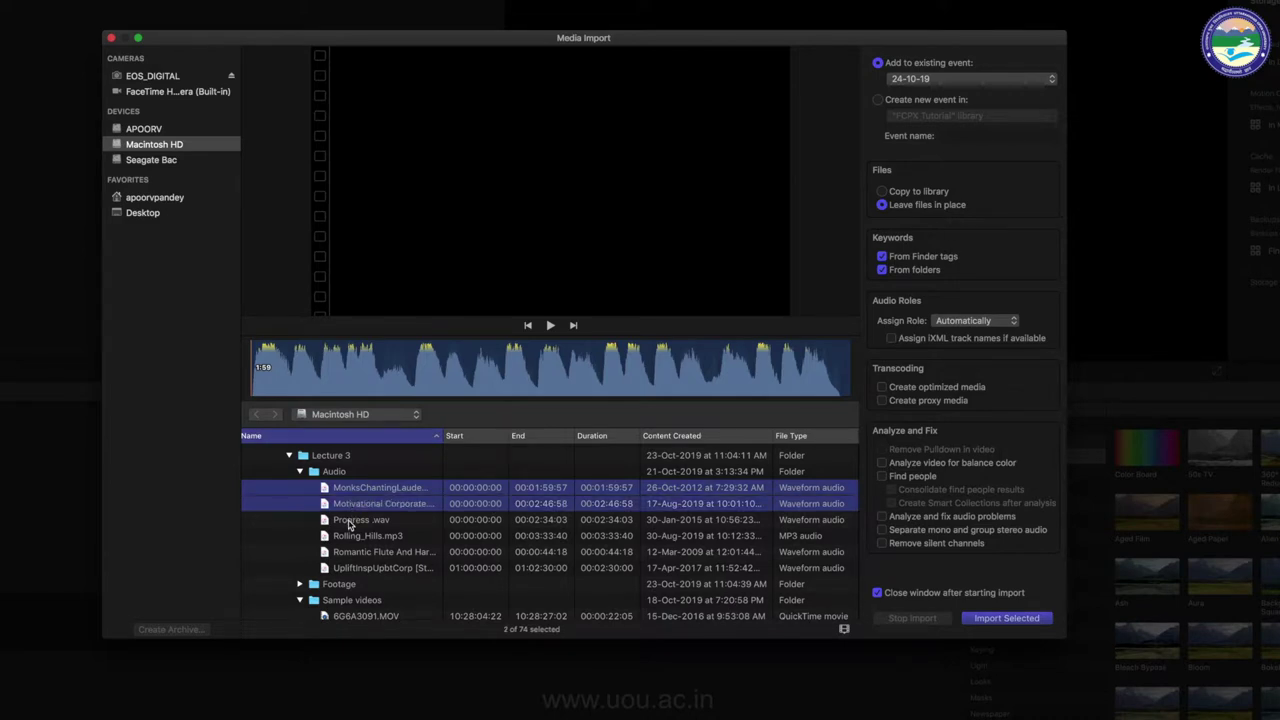
left_click(352, 521, "shift")
left_click(349, 538, "shift")
left_click(352, 552, "shift")
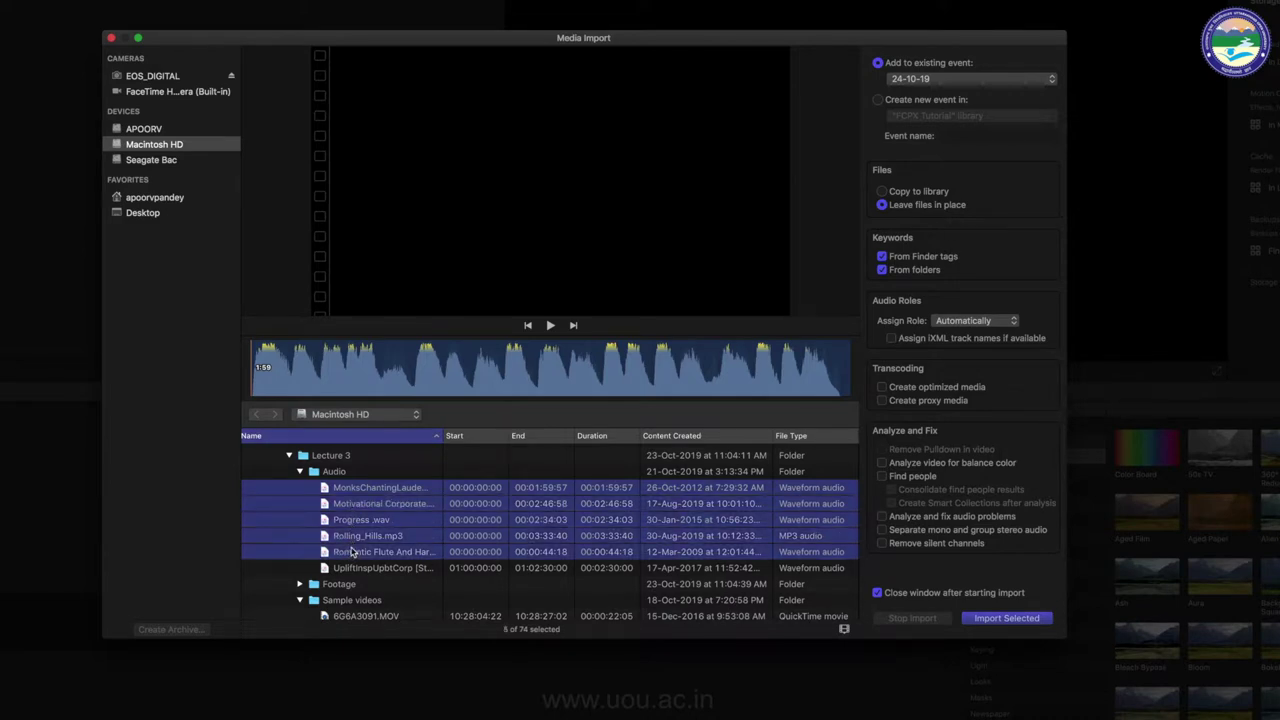
Step: Add flower clips 6G6A3091 through 6G6A3107 and the Food preparation clip to the selection
scroll(355, 565, "down", 1)
left_click(358, 578, "super")
scroll(360, 540, "down", 3)
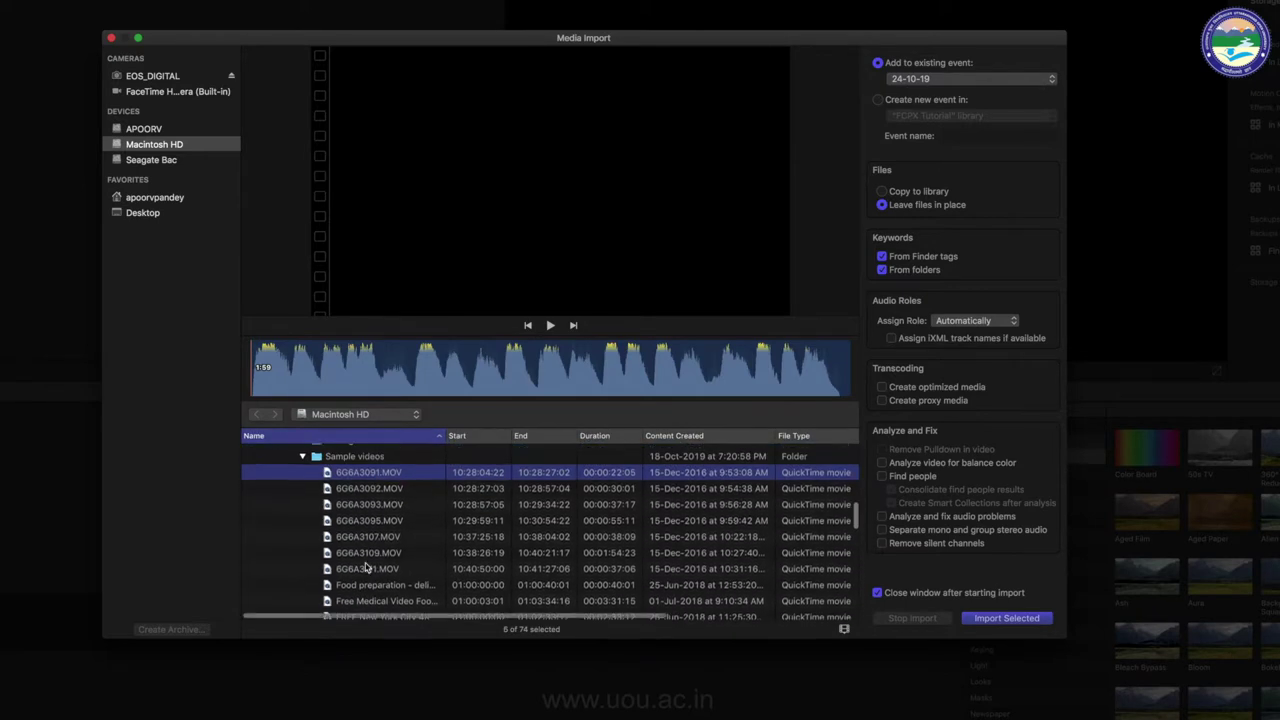
left_click(369, 488, "super")
left_click(367, 504, "super")
left_click(367, 520, "super")
left_click(366, 536, "super")
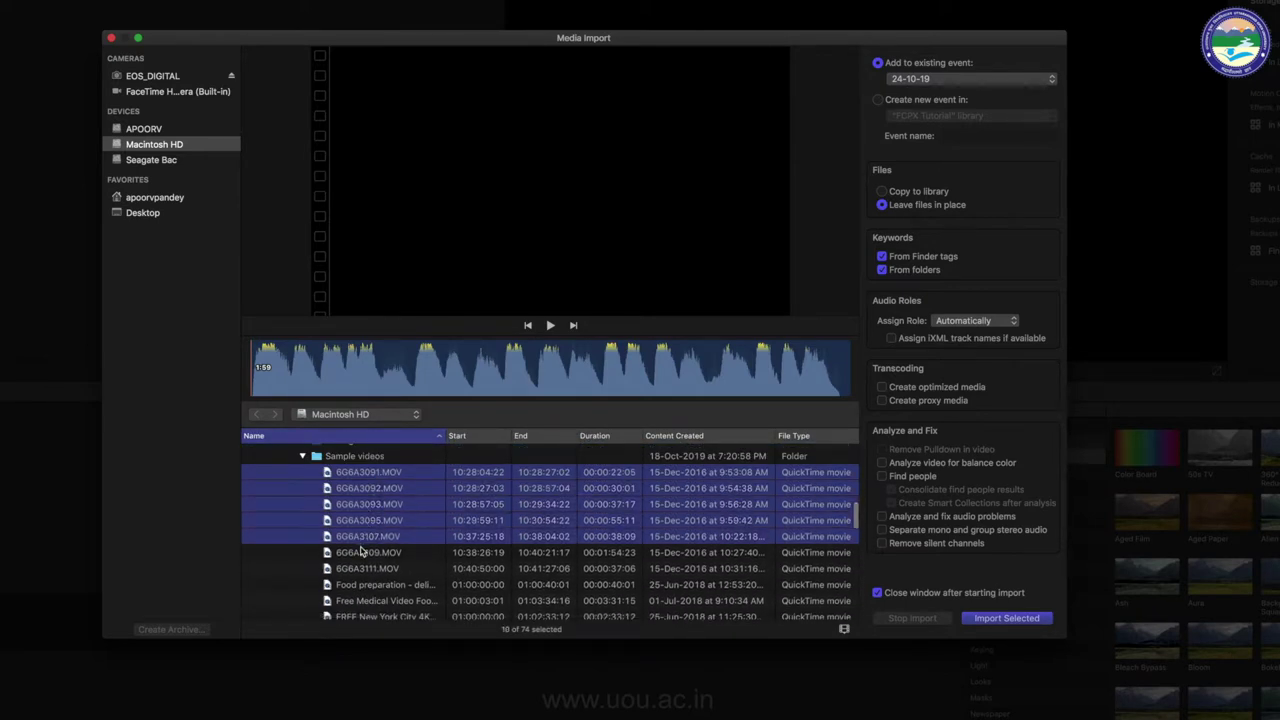
left_click(363, 552, "super")
left_click(361, 568, "super")
left_click(359, 585, "super")
Step: Add the medical footage clip, the Gardenstock clip and photos IMG_9642–IMG_9646 to the selection
scroll(360, 590, "down", 3)
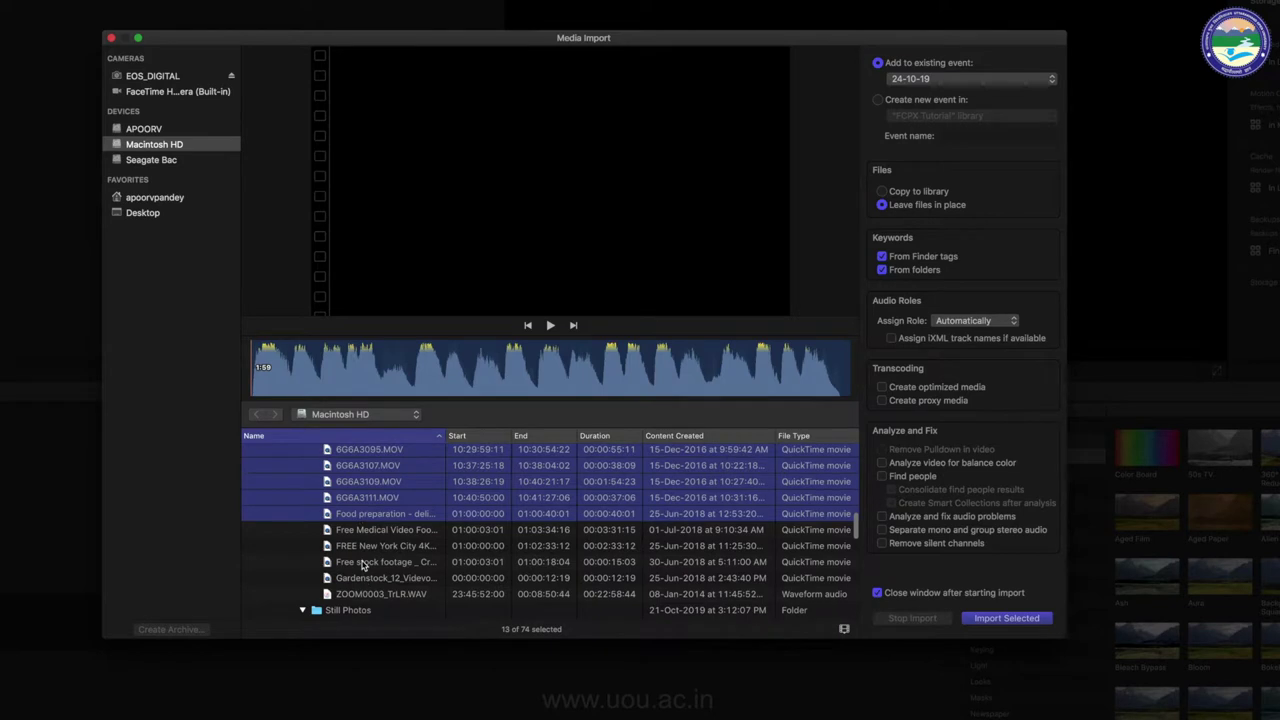
left_click(360, 531, "super")
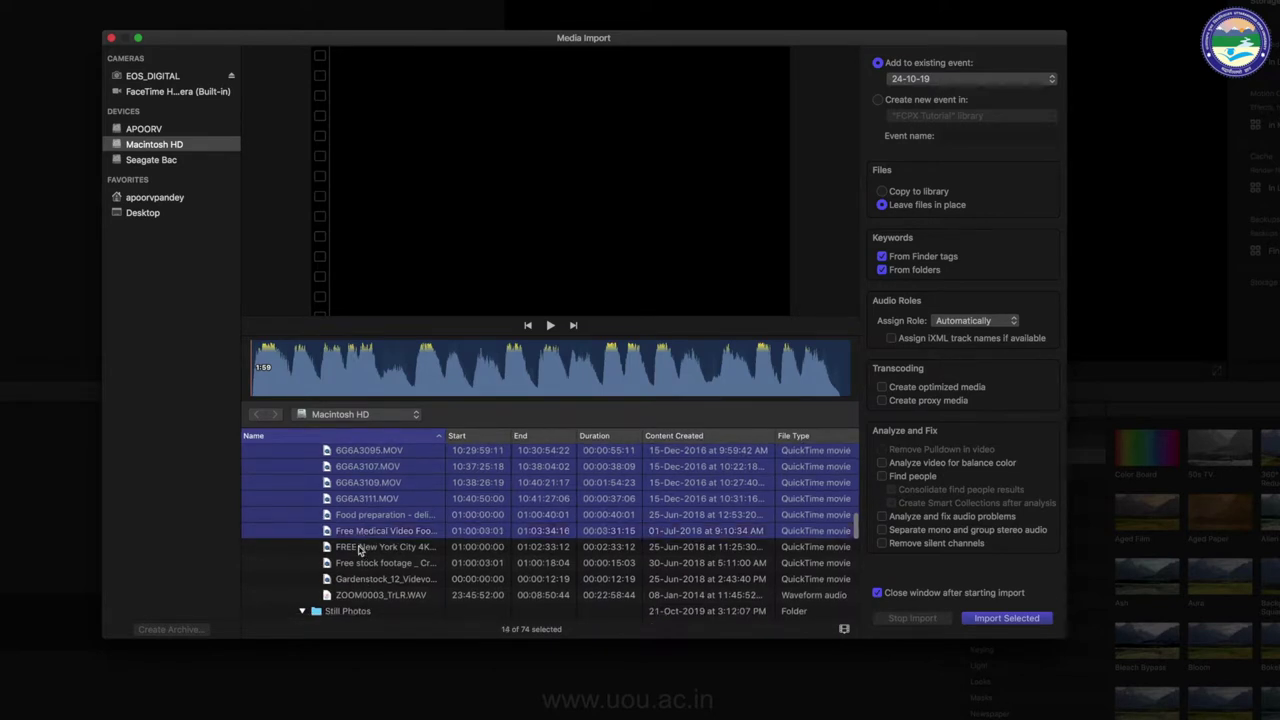
left_click(361, 577, "super")
scroll(362, 576, "down", 3)
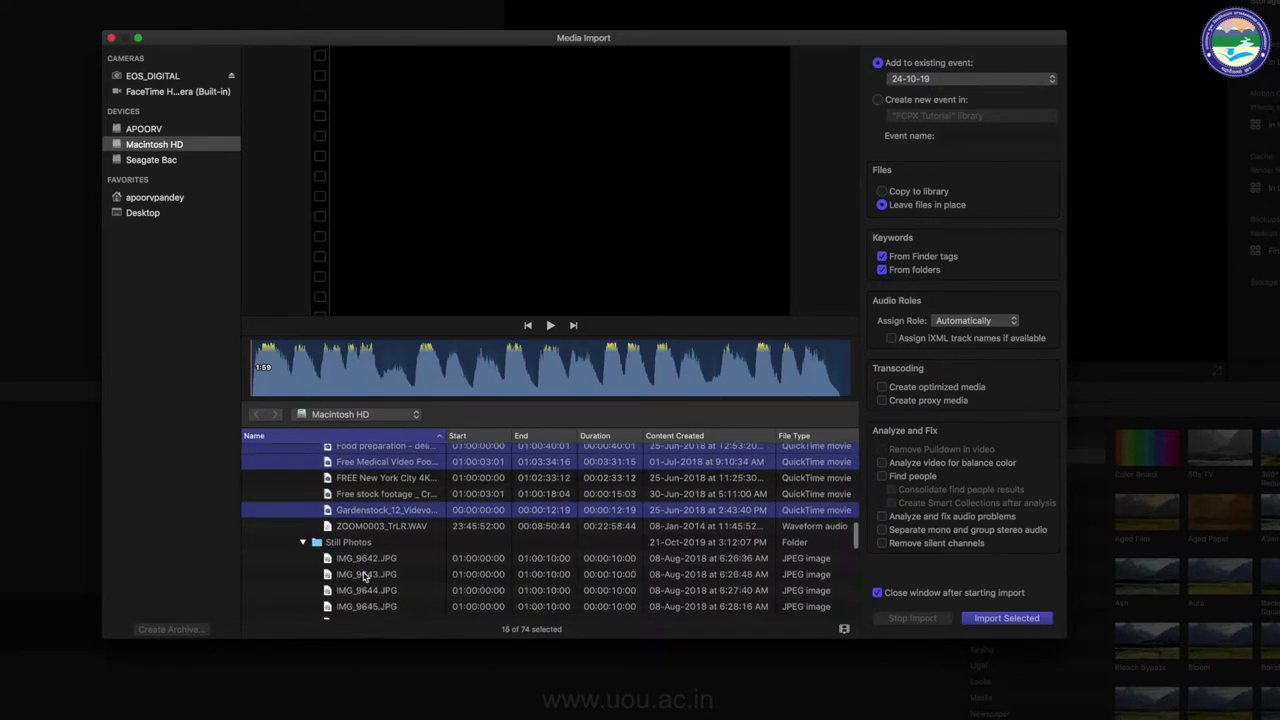
left_click_drag(358, 538, 360, 593)
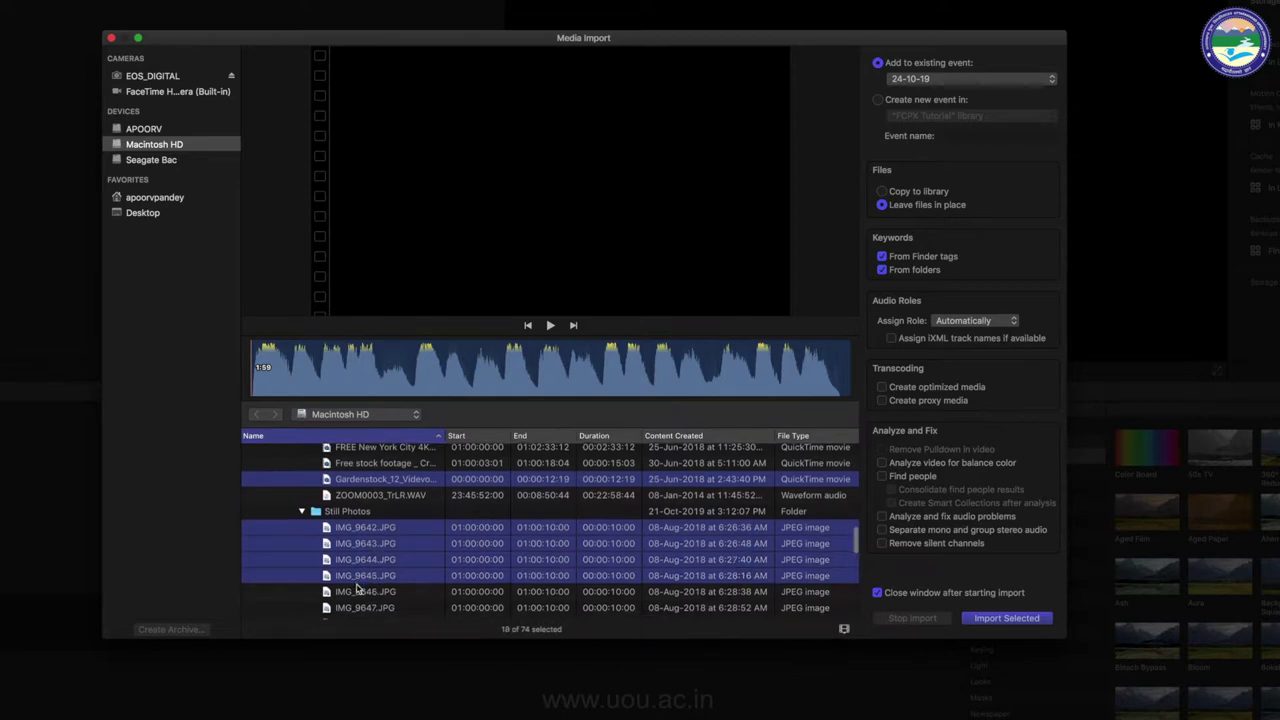
Step: Import the selected media, then place clips 6G6A3091, 6G6A3092 and 6G6A3093 end to end in the timeline
left_click(985, 619)
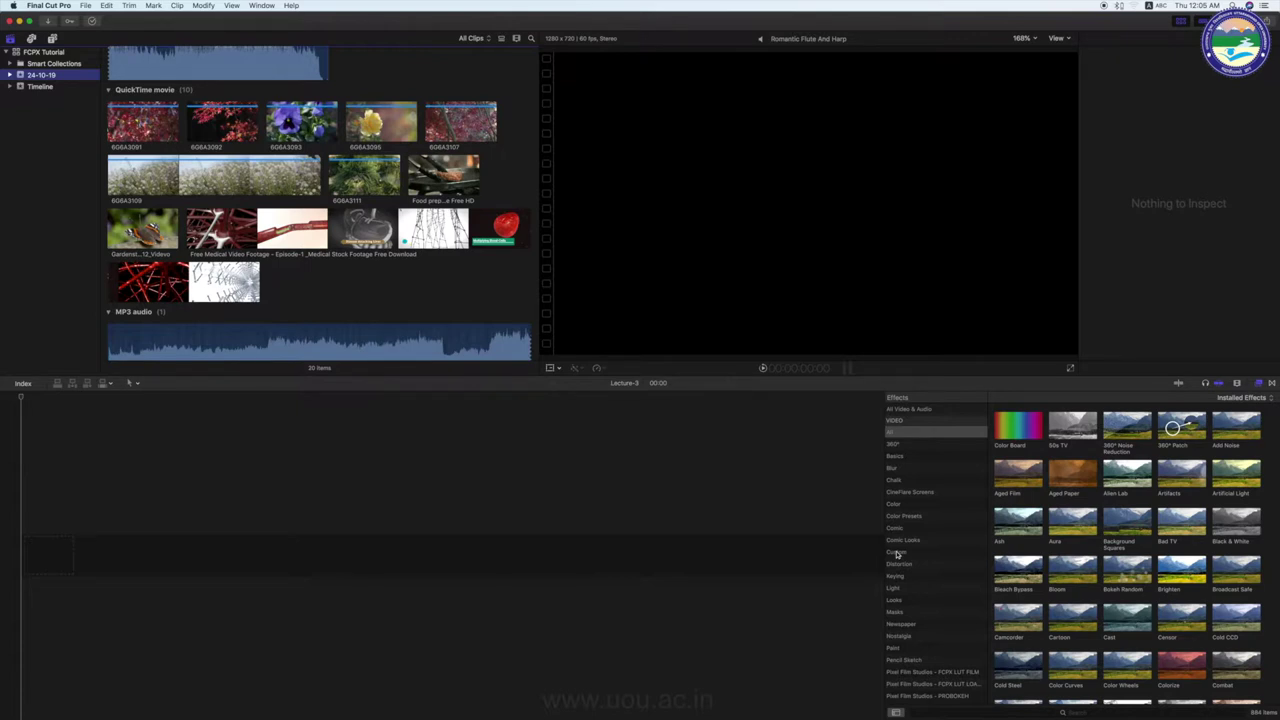
left_click(127, 124)
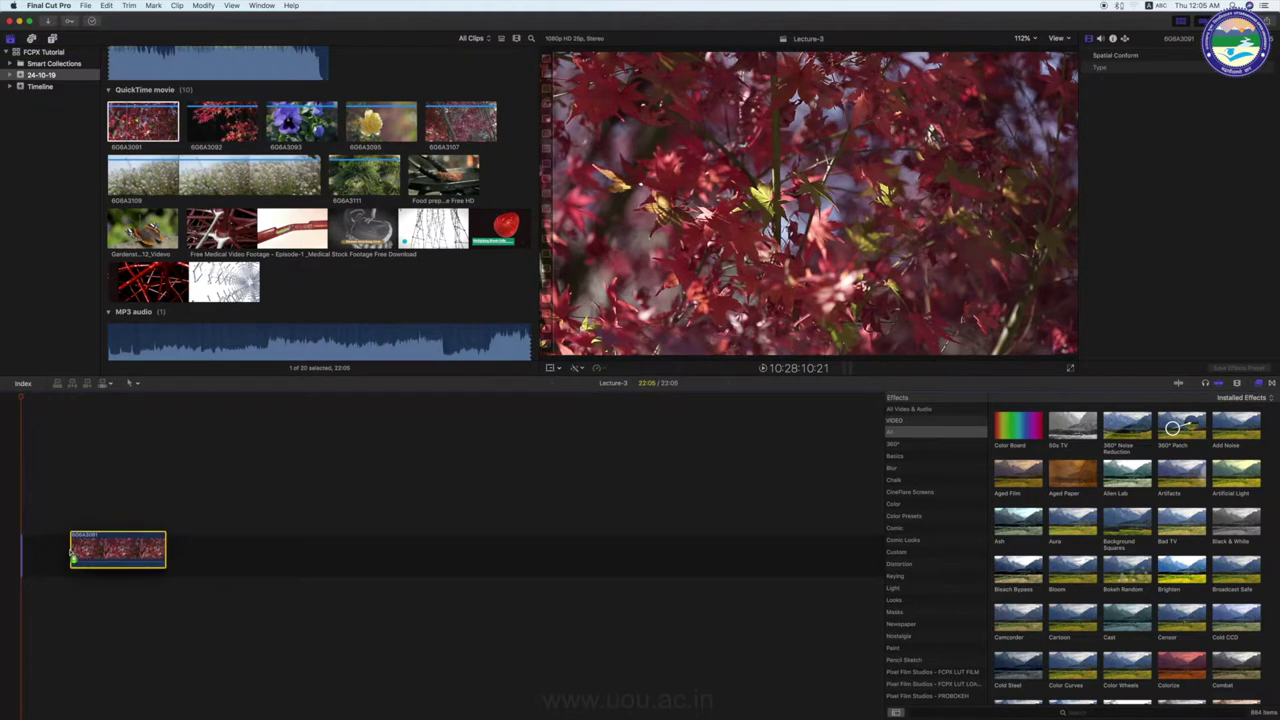
left_click_drag(100, 212, 70, 553)
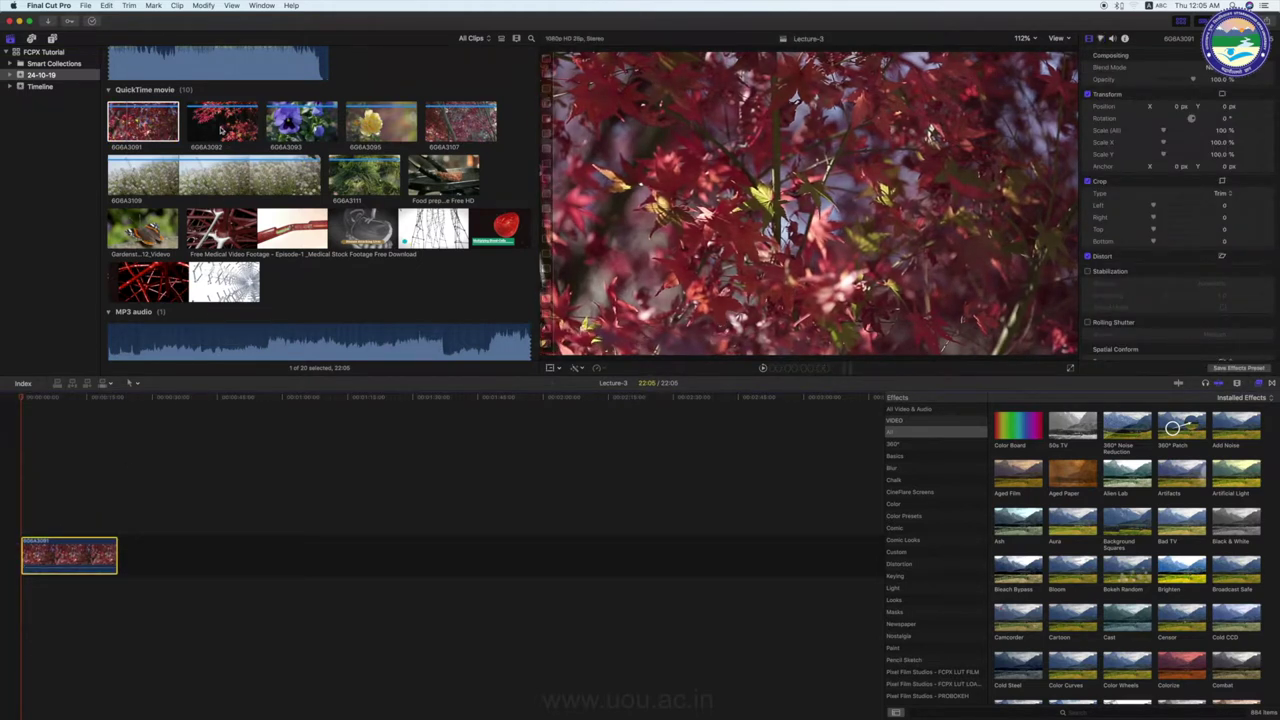
left_click_drag(221, 131, 166, 545)
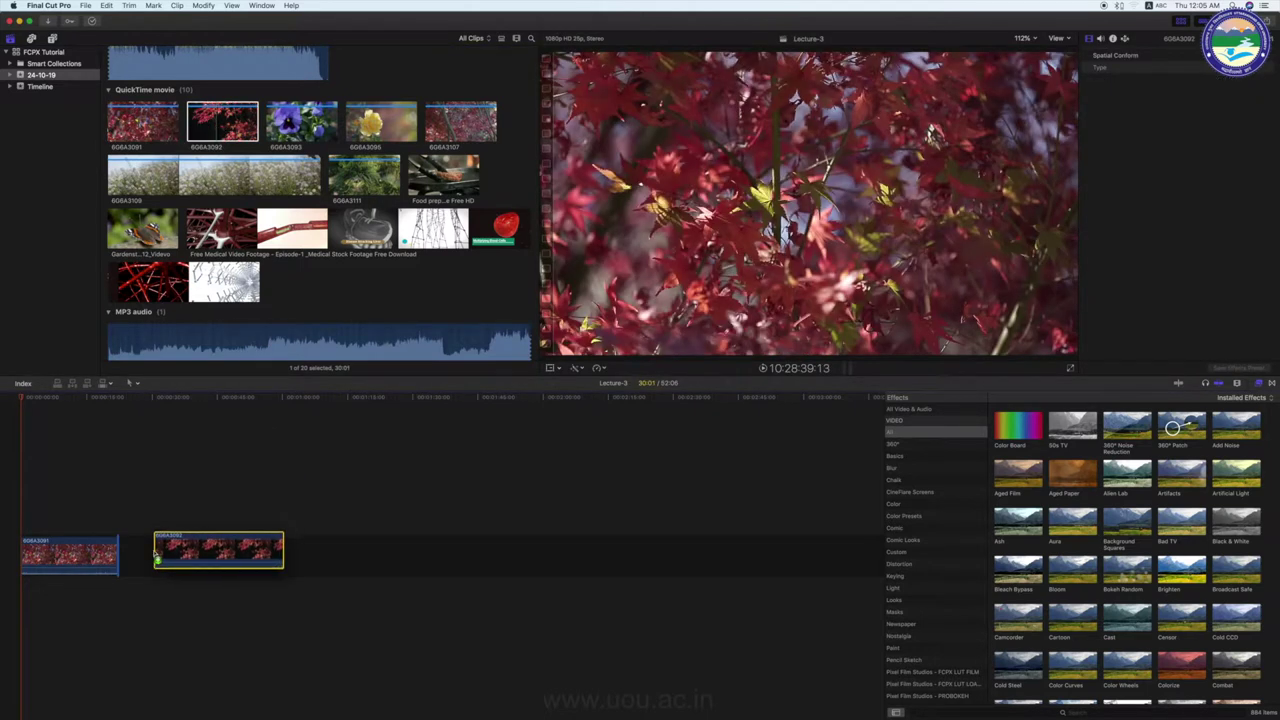
left_click_drag(296, 133, 278, 550)
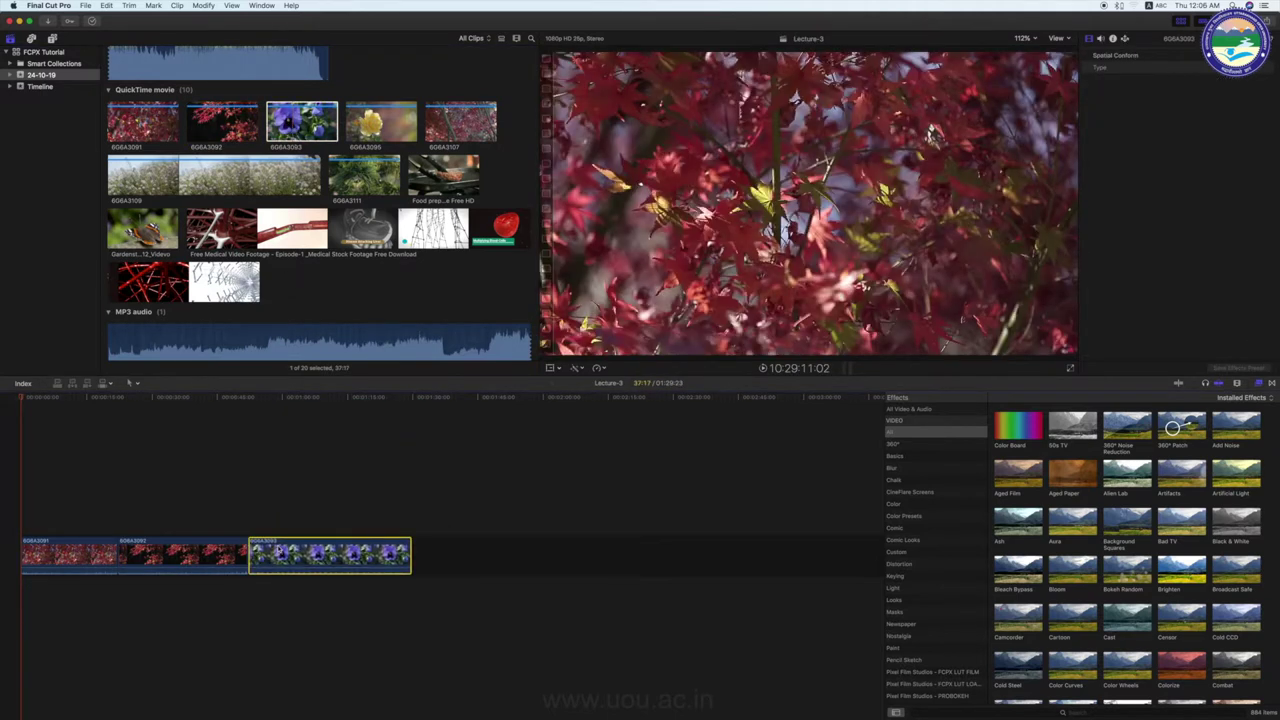
left_click(380, 122)
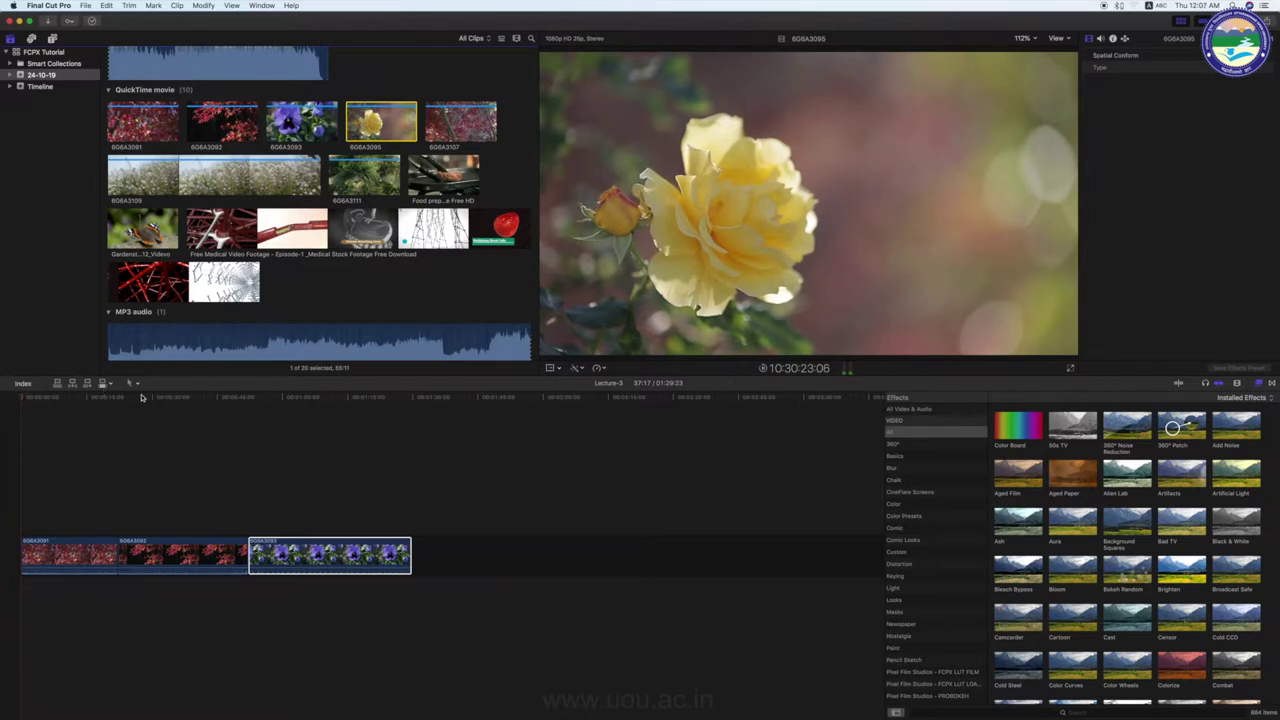
left_click(142, 397)
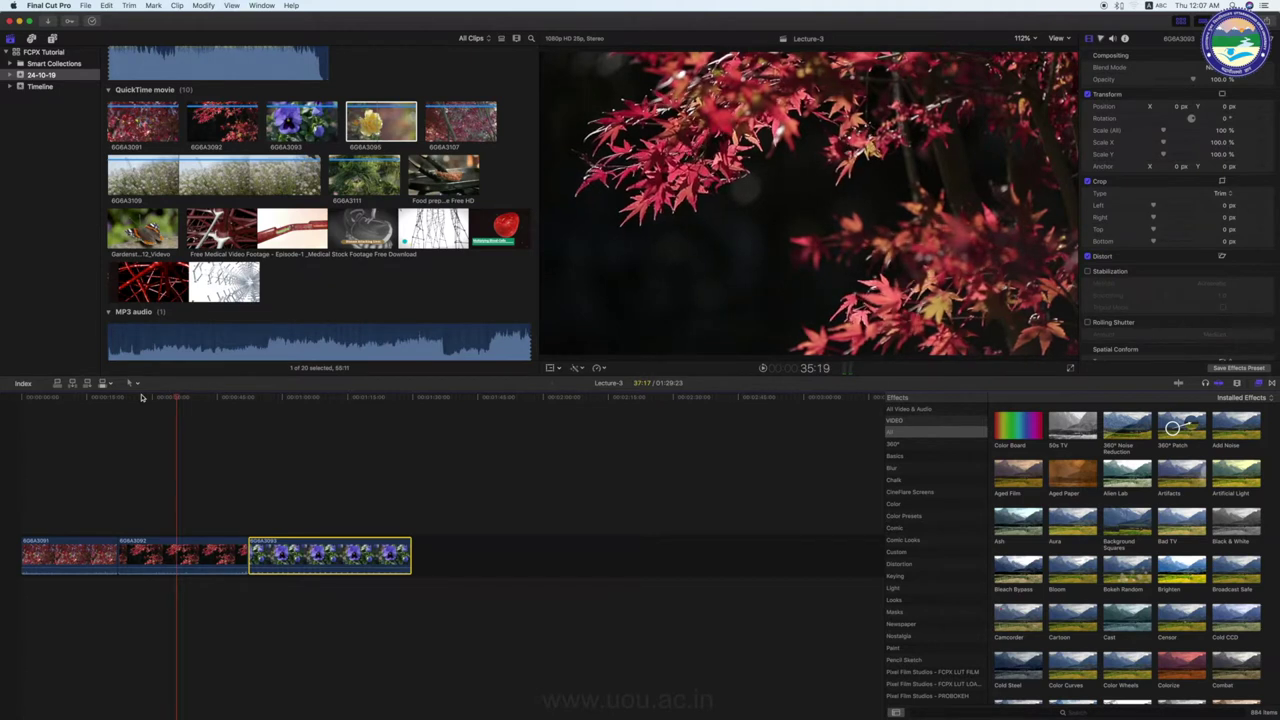
key("j")
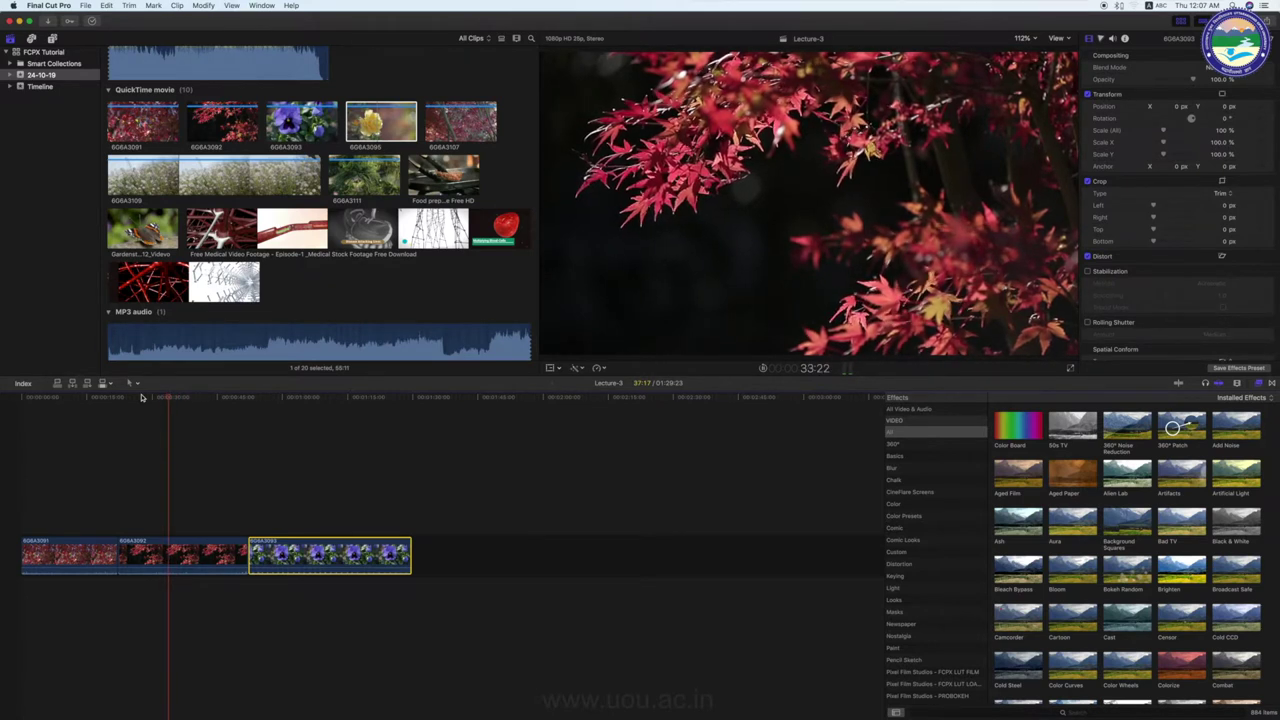
key("l")
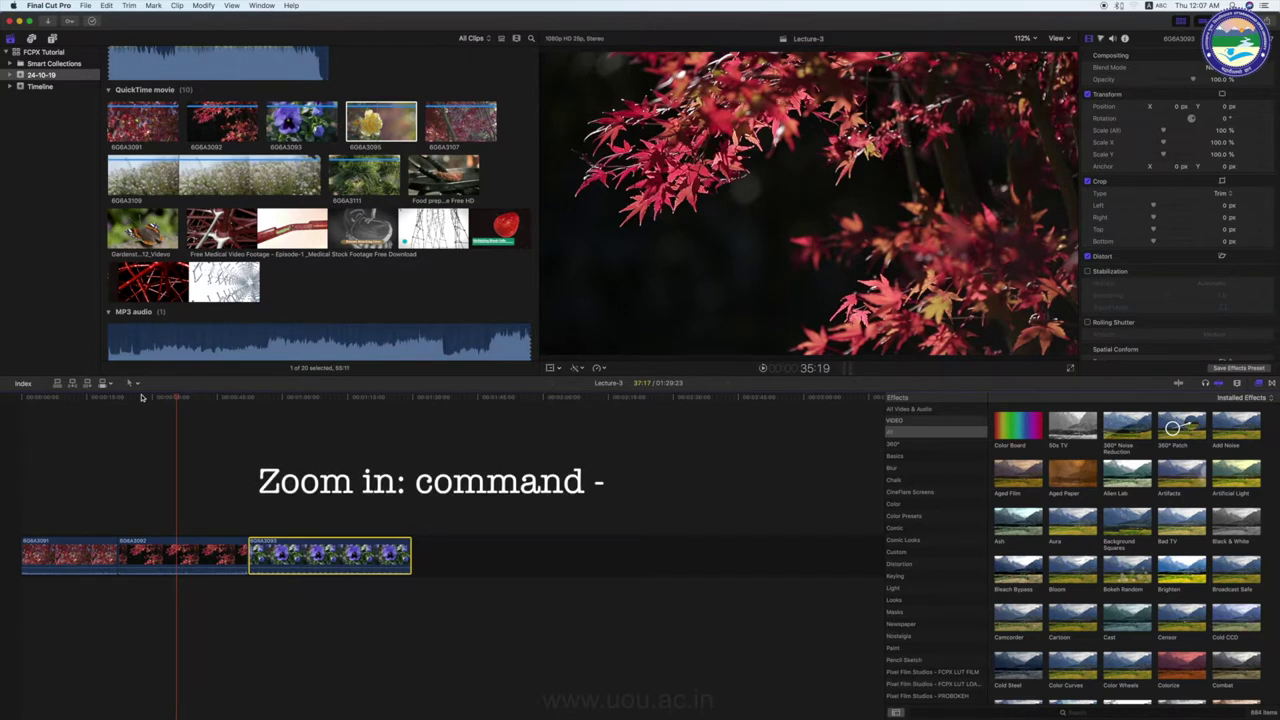
key("super+minus")
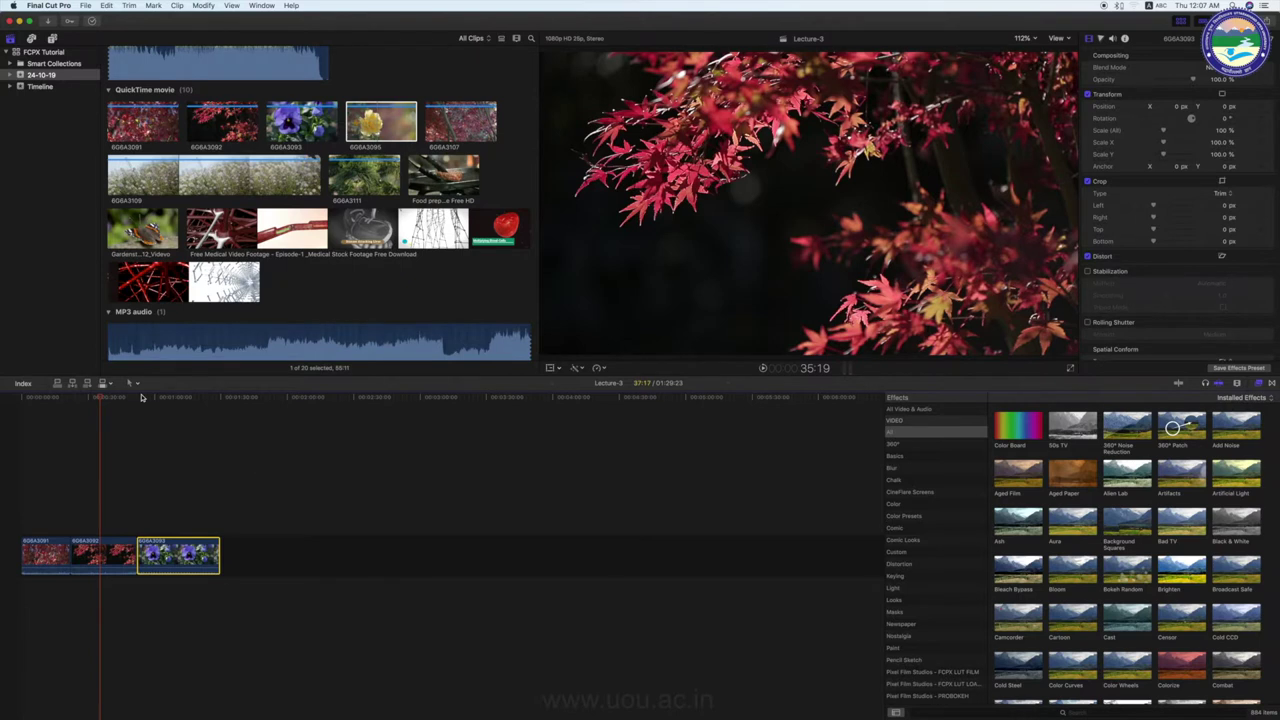
key("super+equal")
key("super+equal")
key("super+equal")
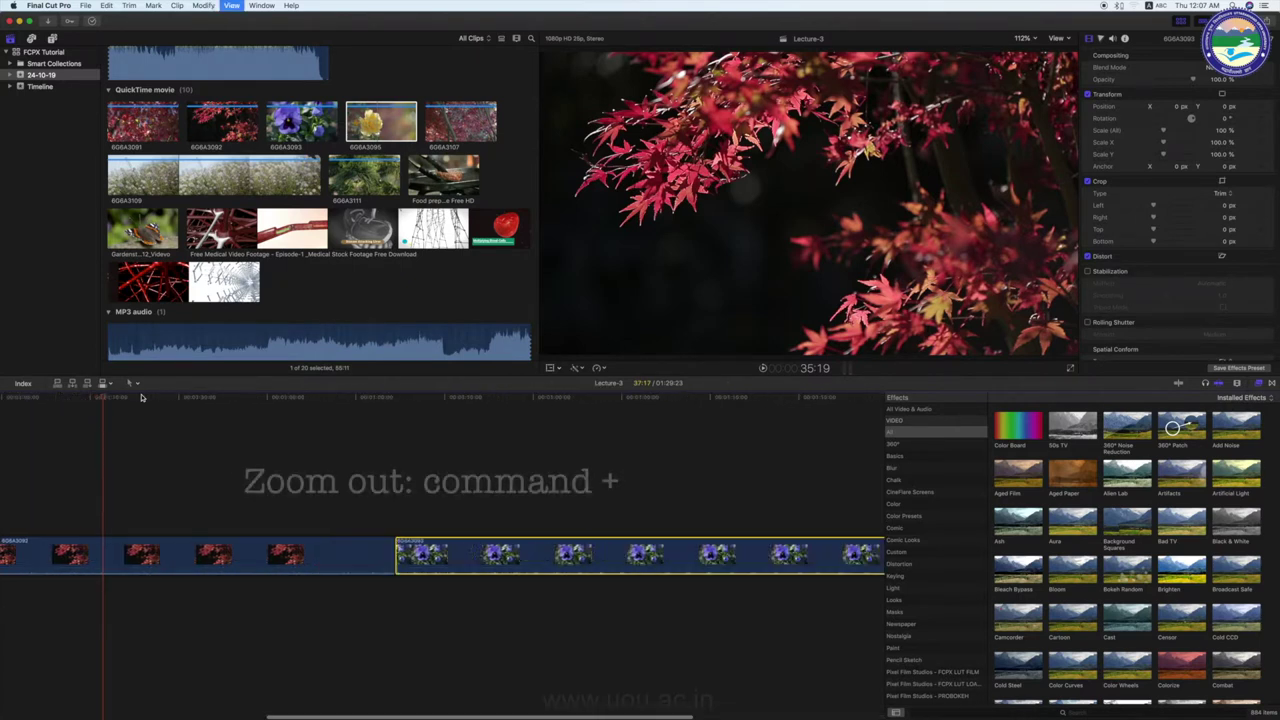
key("super+equal")
key("super+equal")
key("super+equal")
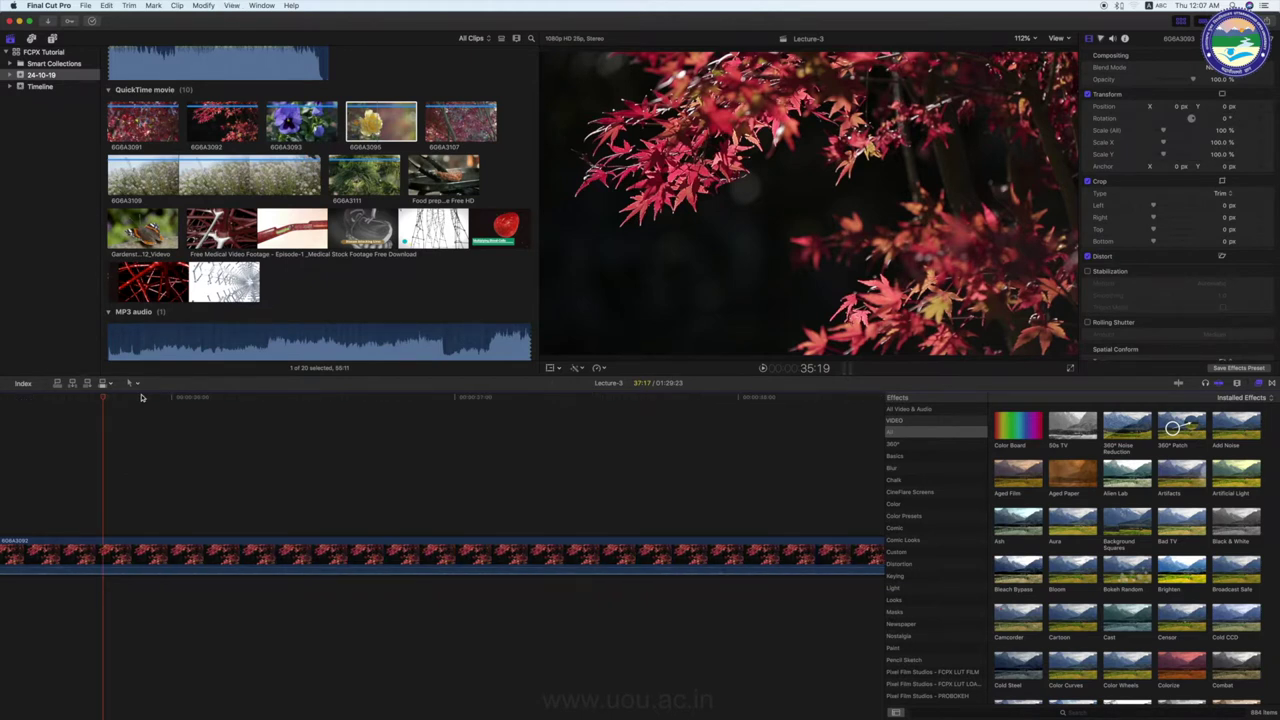
key("super+minus")
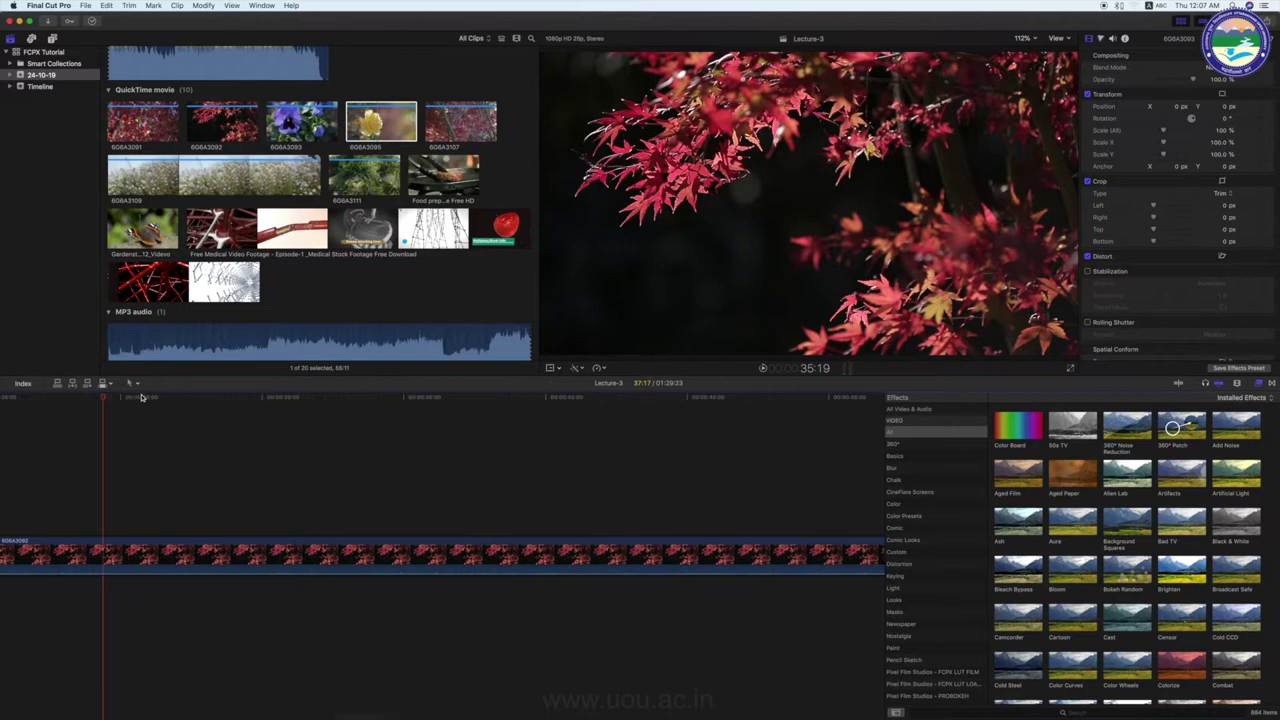
key("super+minus")
key("super+minus")
key("super+minus")
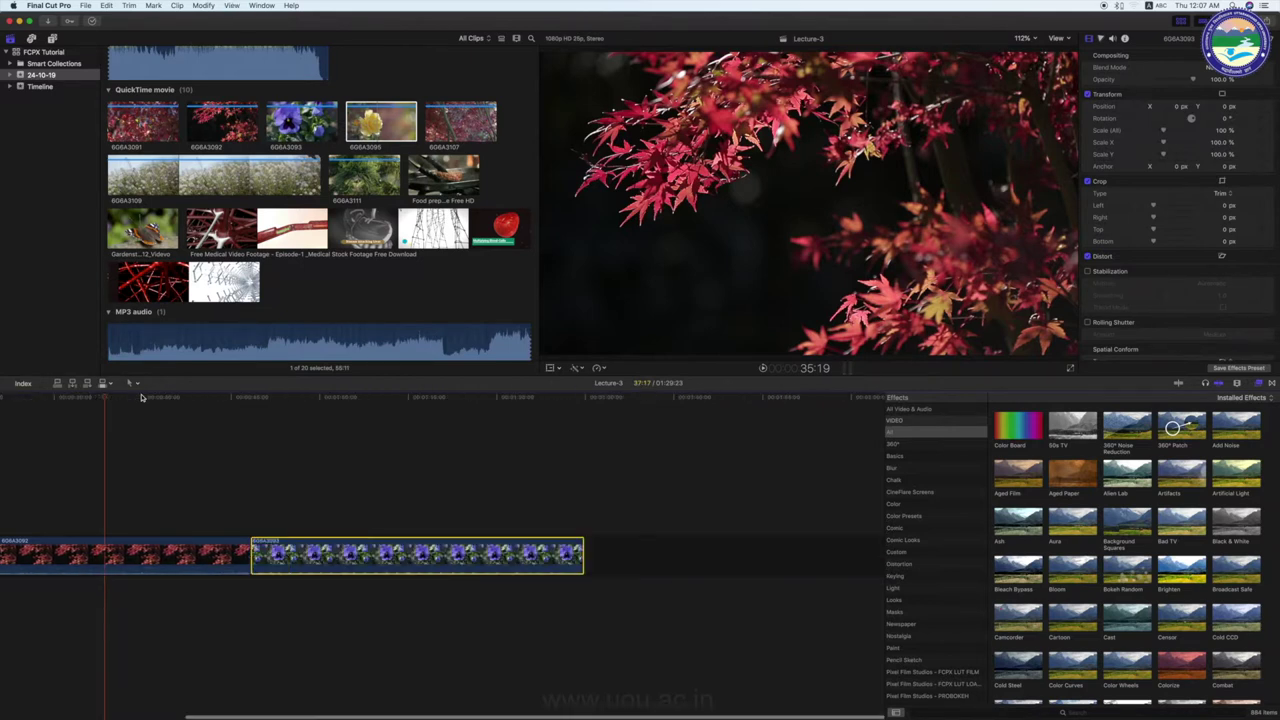
key("super+minus")
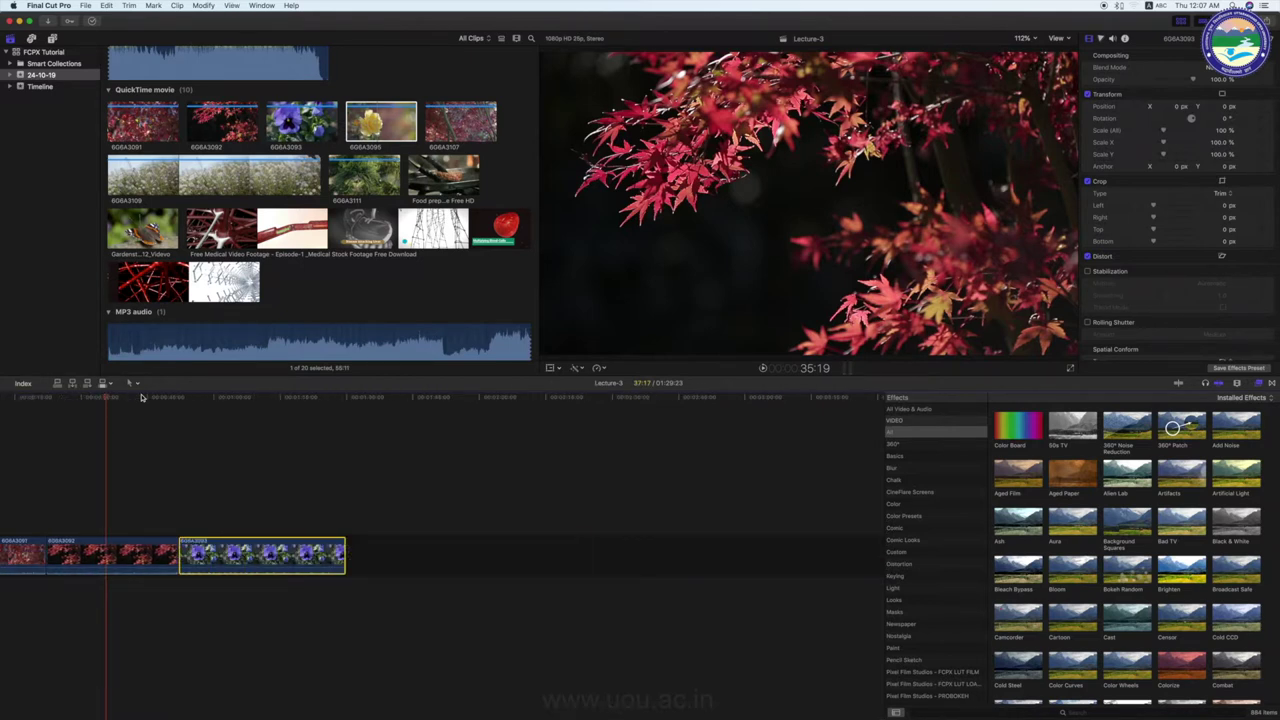
key("super+equal")
key("super+equal")
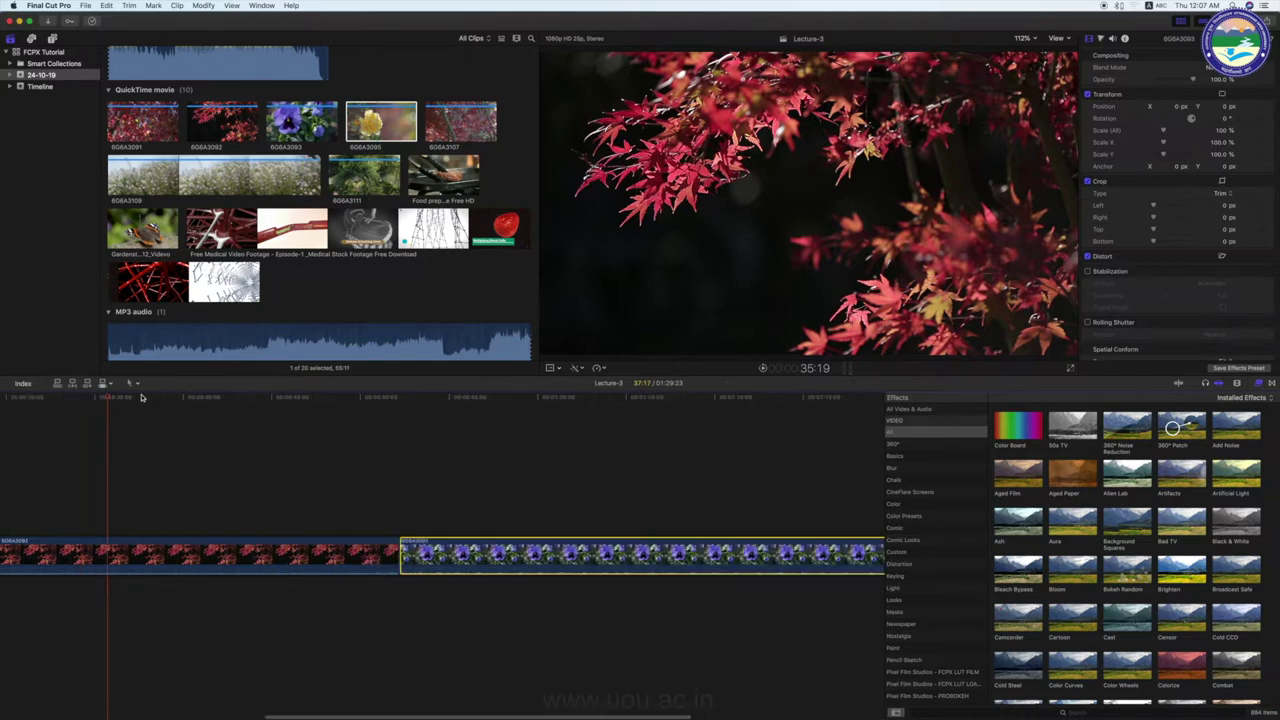
key("super+equal")
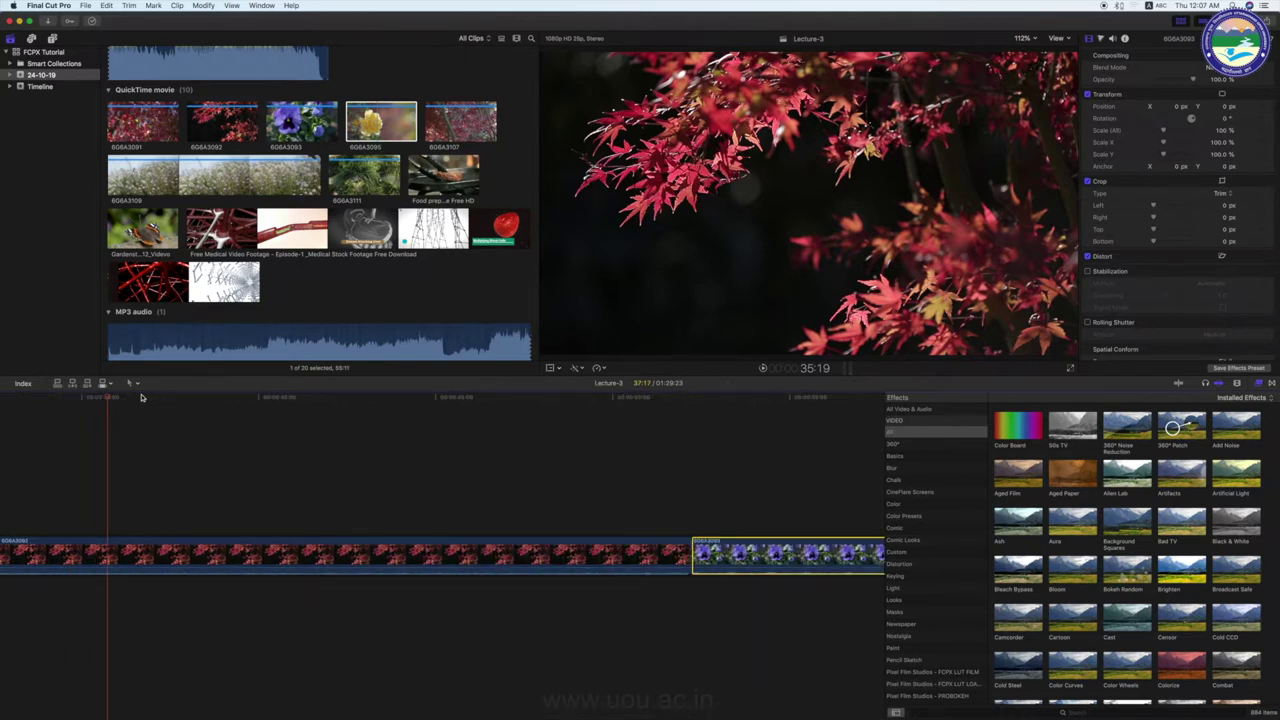
key("super+equal")
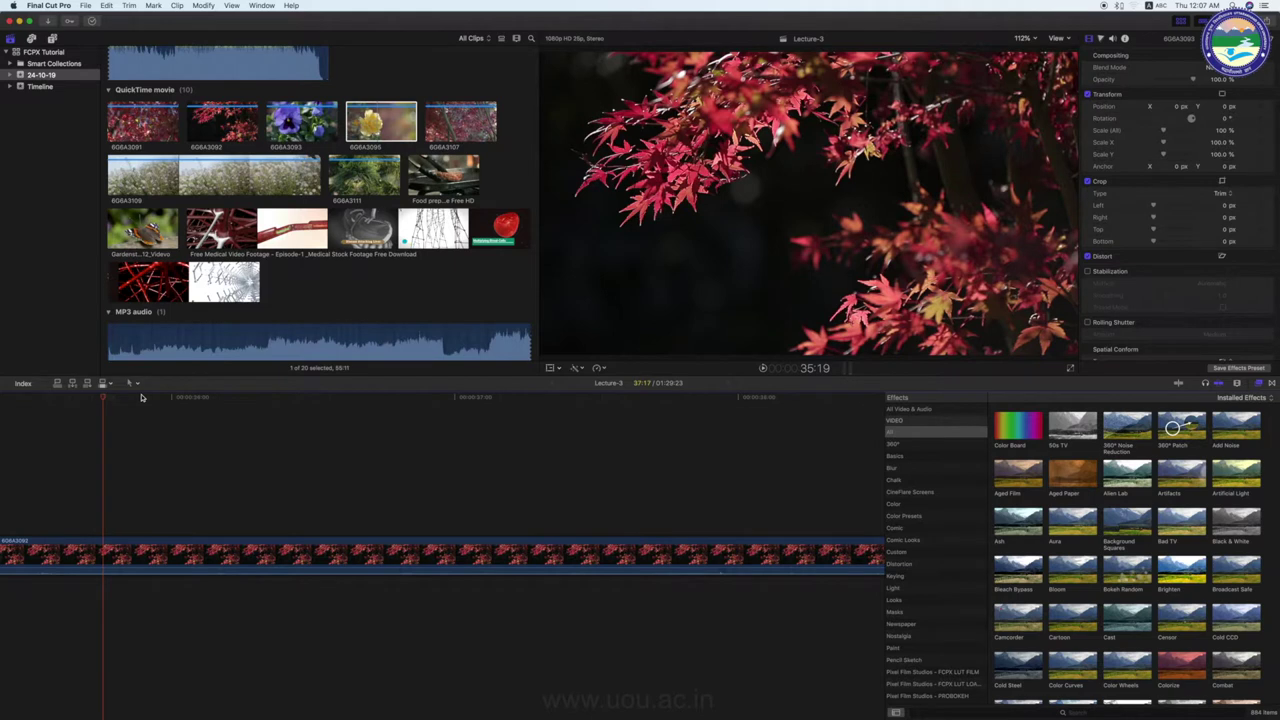
key("super+minus")
key("super+minus")
key("super+minus")
key("super+minus")
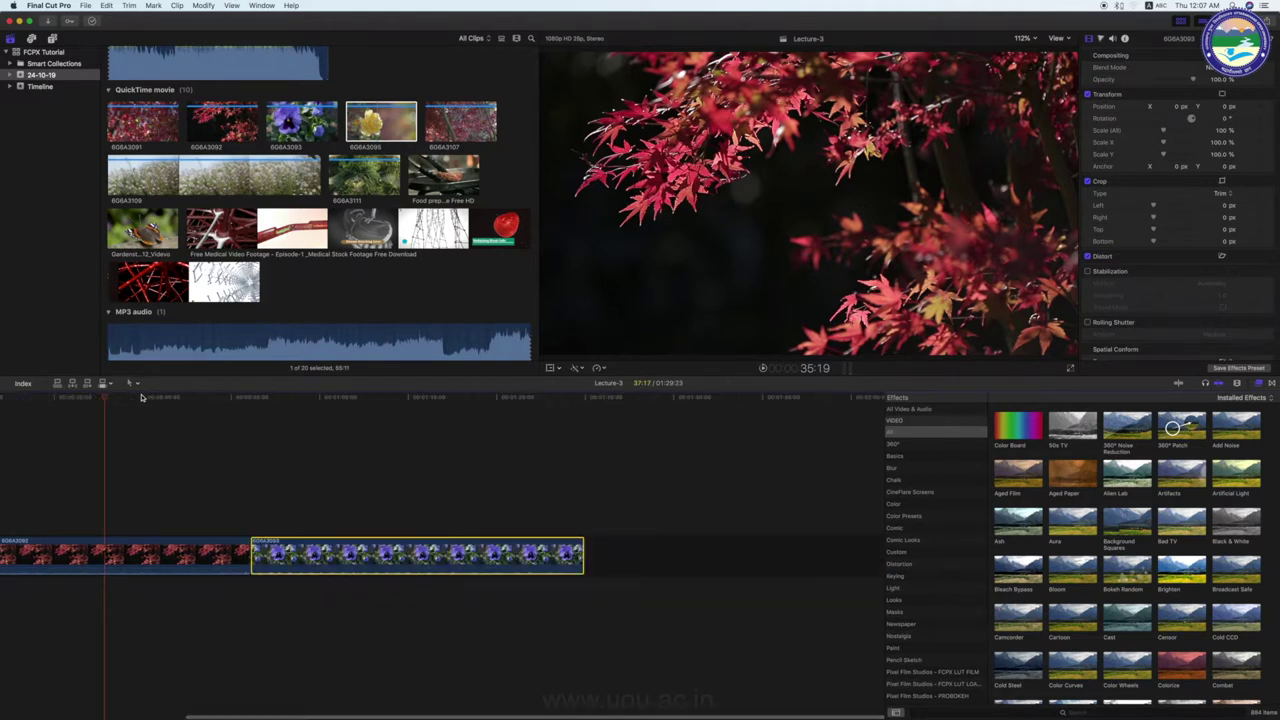
key("super+minus")
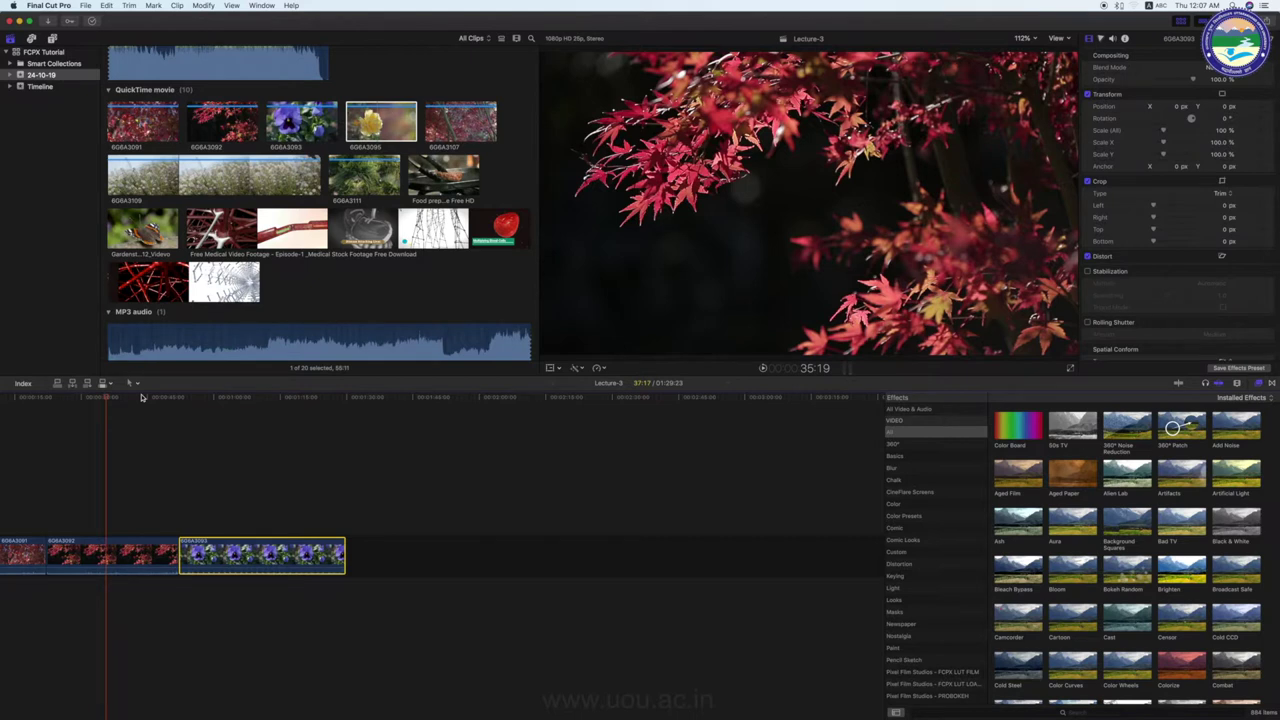
scroll(142, 398, "left", 1)
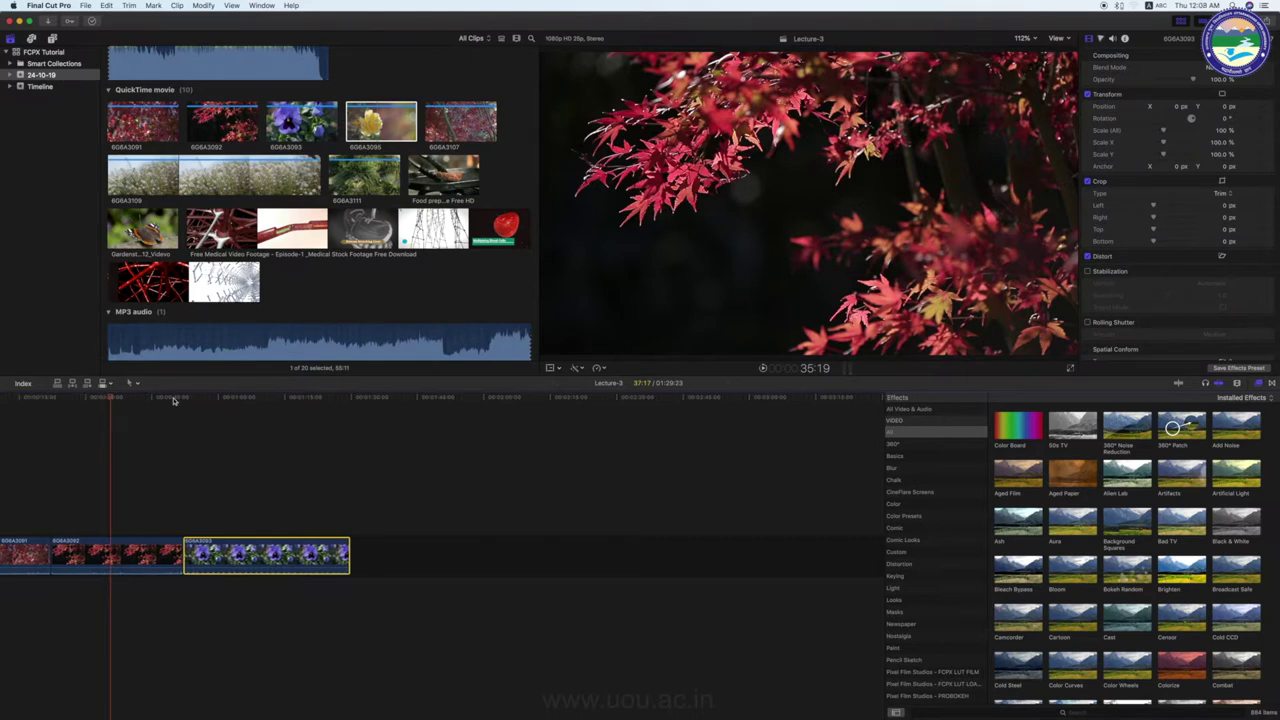
Step: Shrink the clip display size in the timeline and hide the Effects browser
left_click(1238, 385)
mouse_move(1196, 407)
left_mouse_down()
mouse_move(1184, 407)
mouse_move(1206, 407)
mouse_move(1196, 450)
mouse_move(1214, 451)
mouse_move(1186, 451)
left_mouse_up()
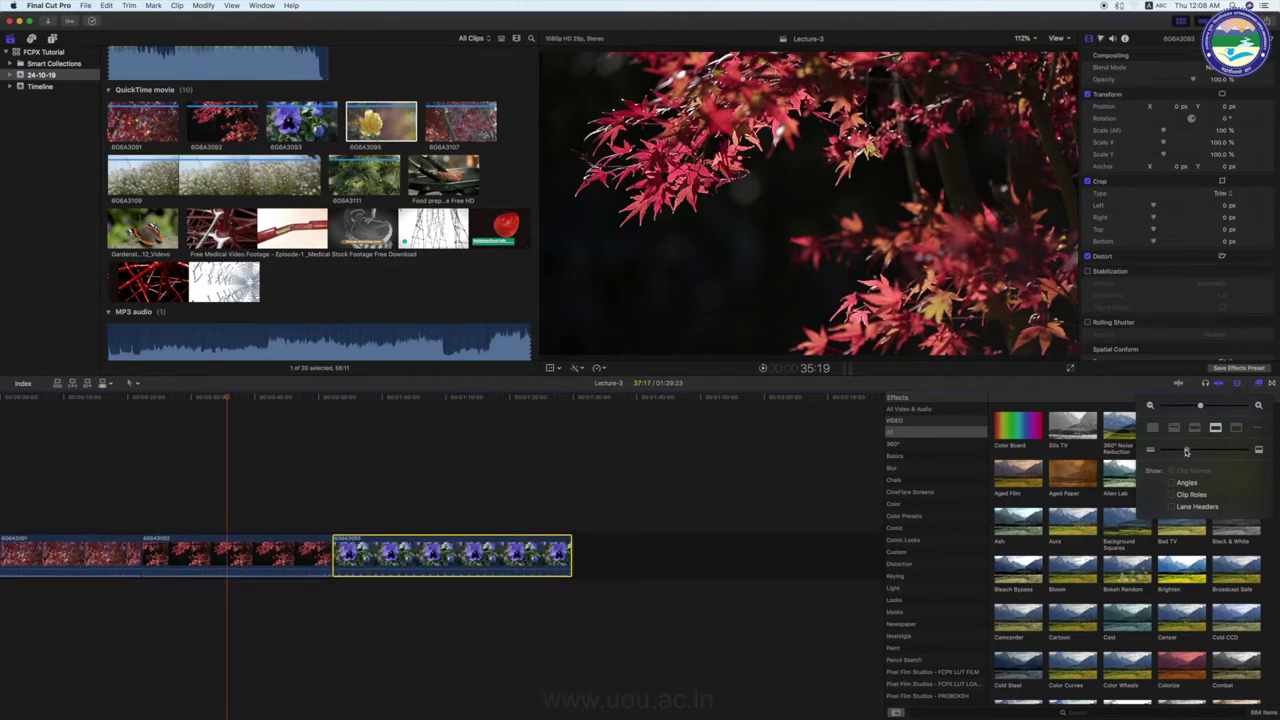
left_click(1241, 391)
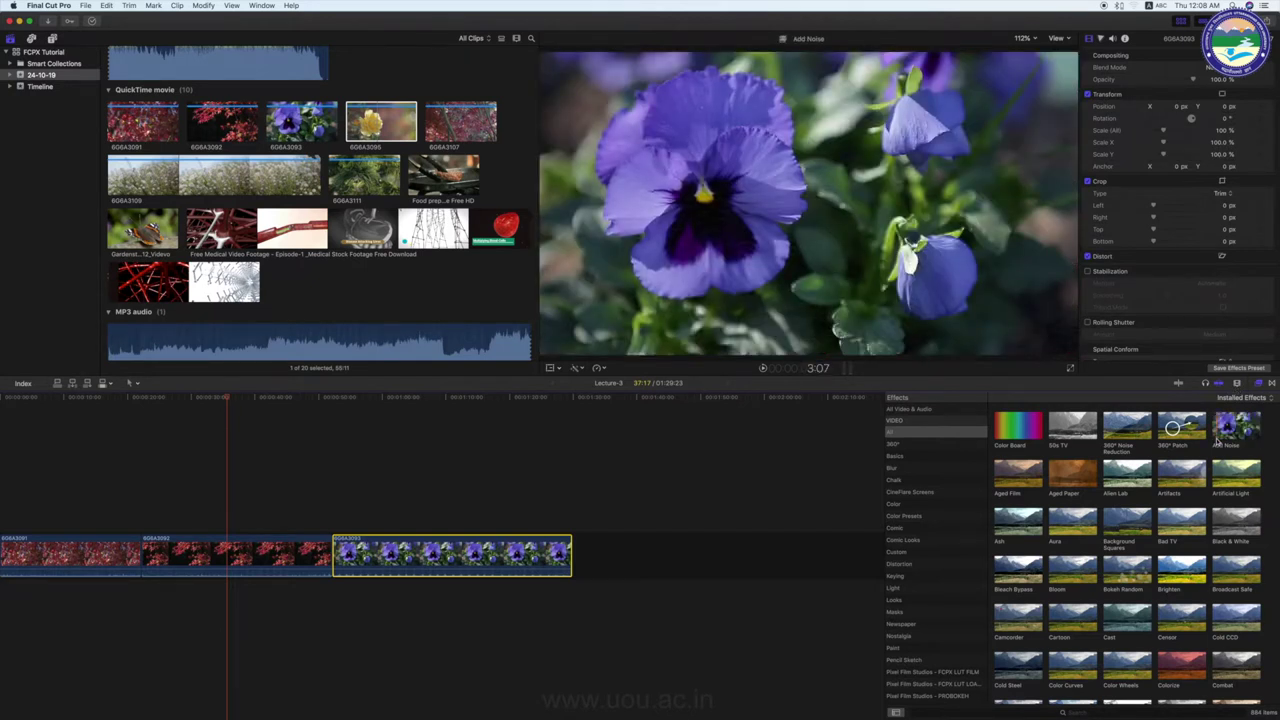
left_click(1260, 388)
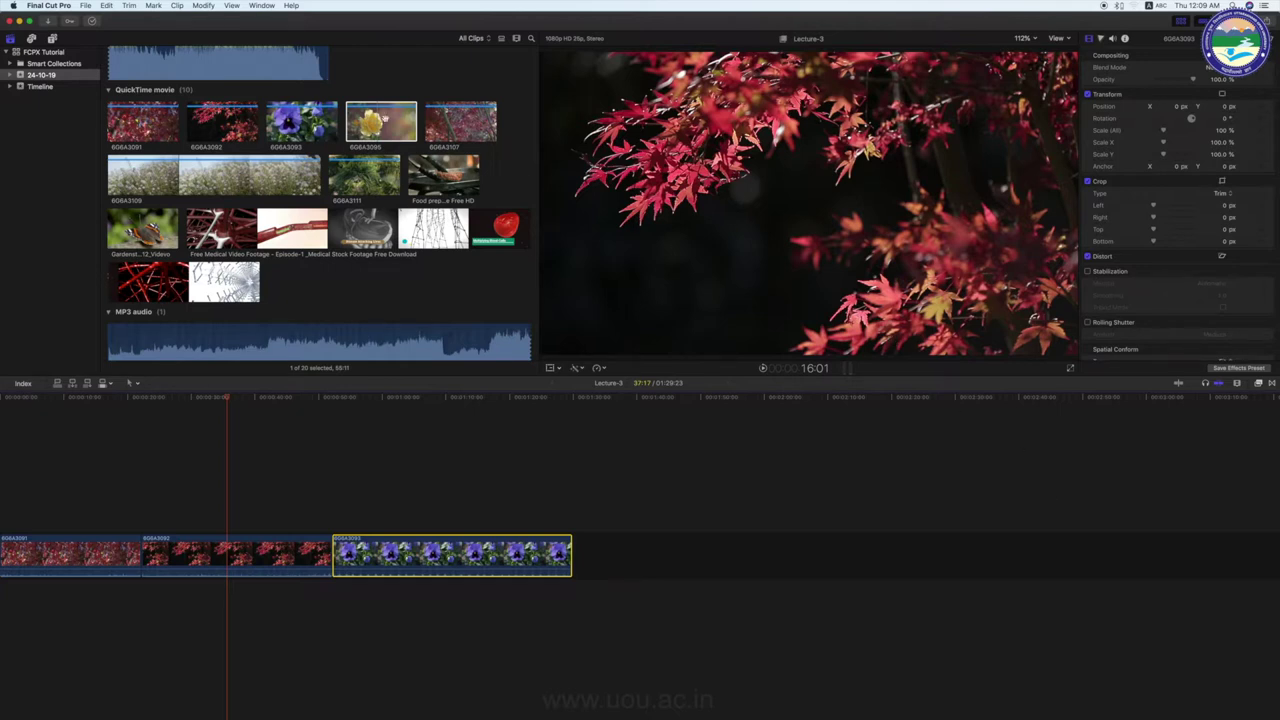
Step: Insert yellow rose clip 6G6A3095 after the first clip and white-flower clip 6G6A3109 before the pansy clip
left_click(383, 118)
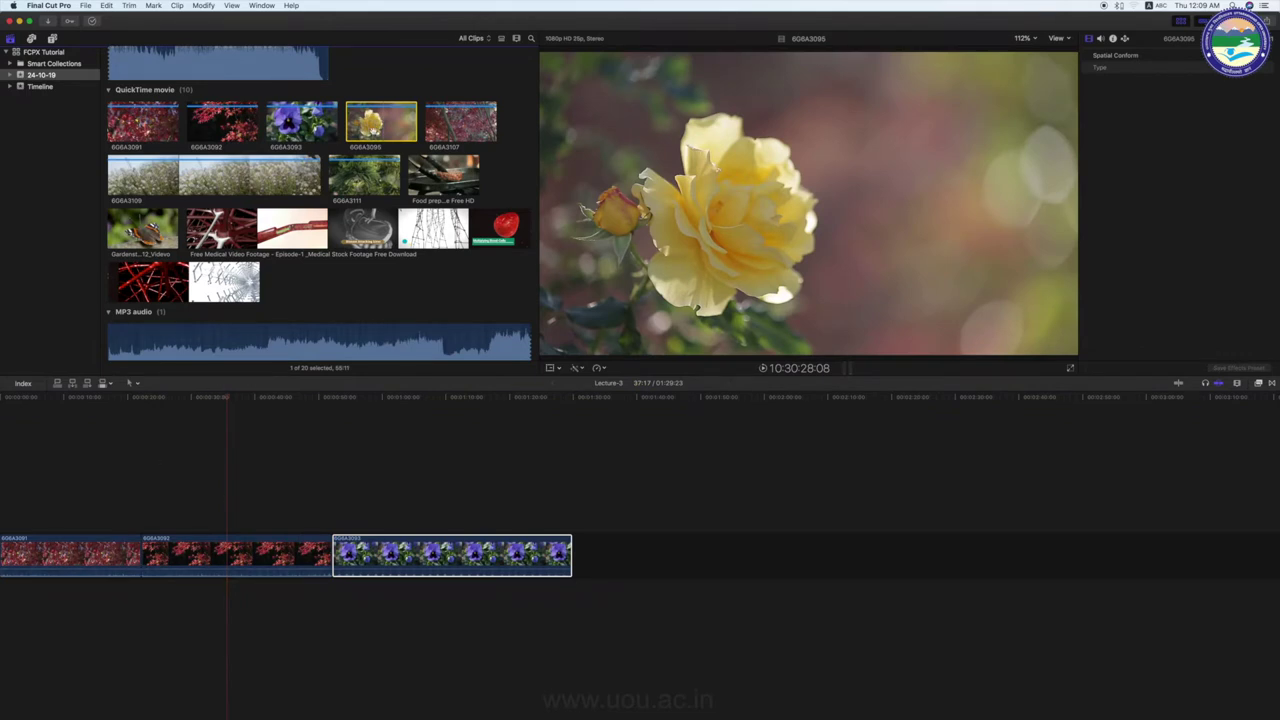
left_click_drag(373, 119, 150, 555)
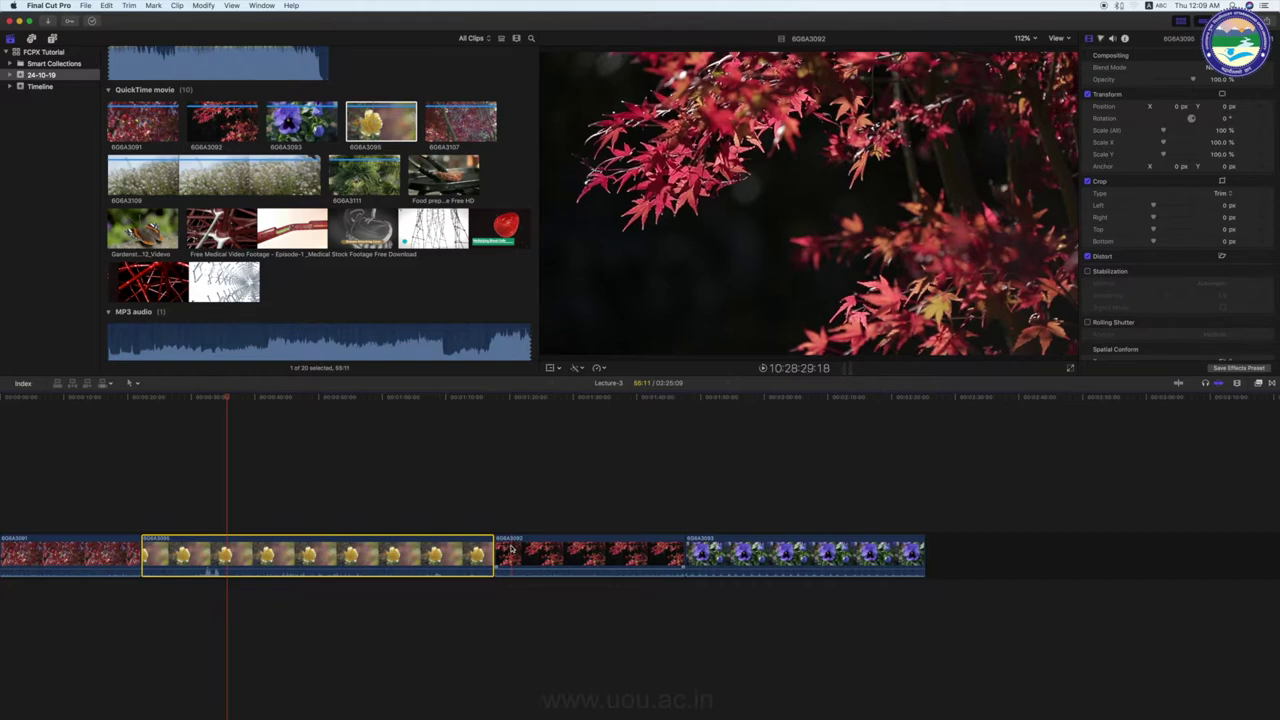
left_click(222, 176)
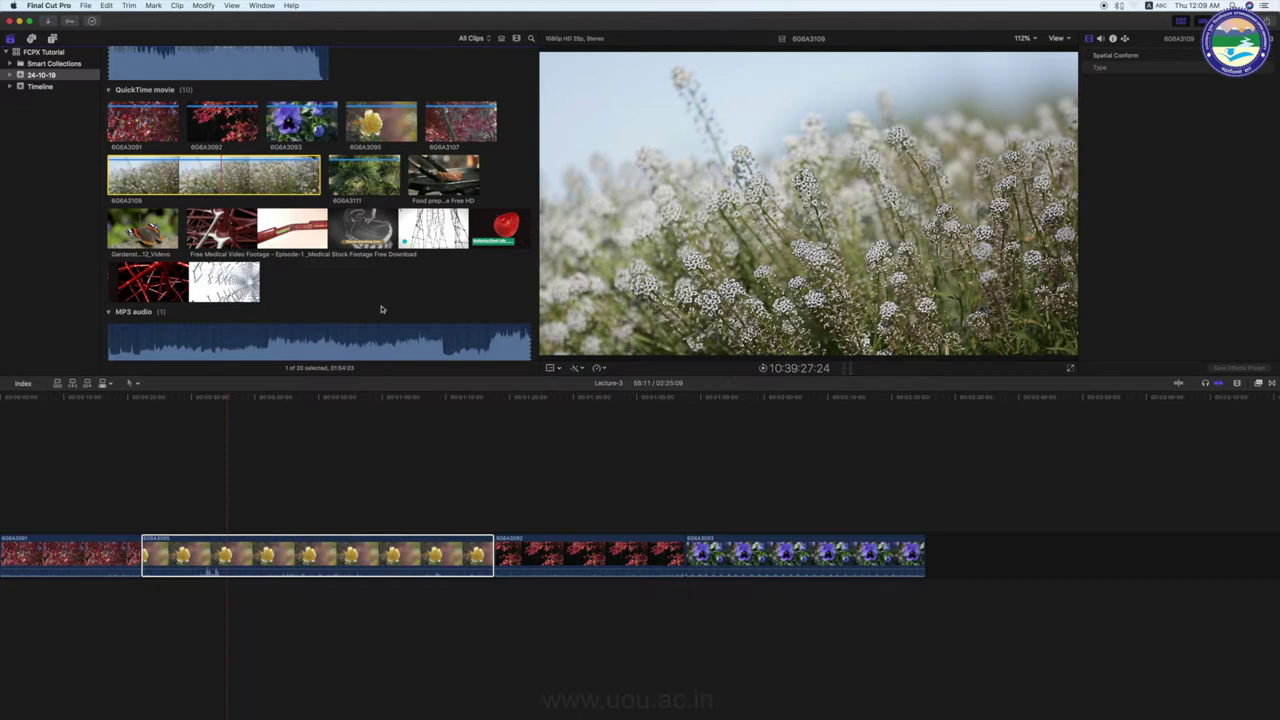
left_click(707, 563)
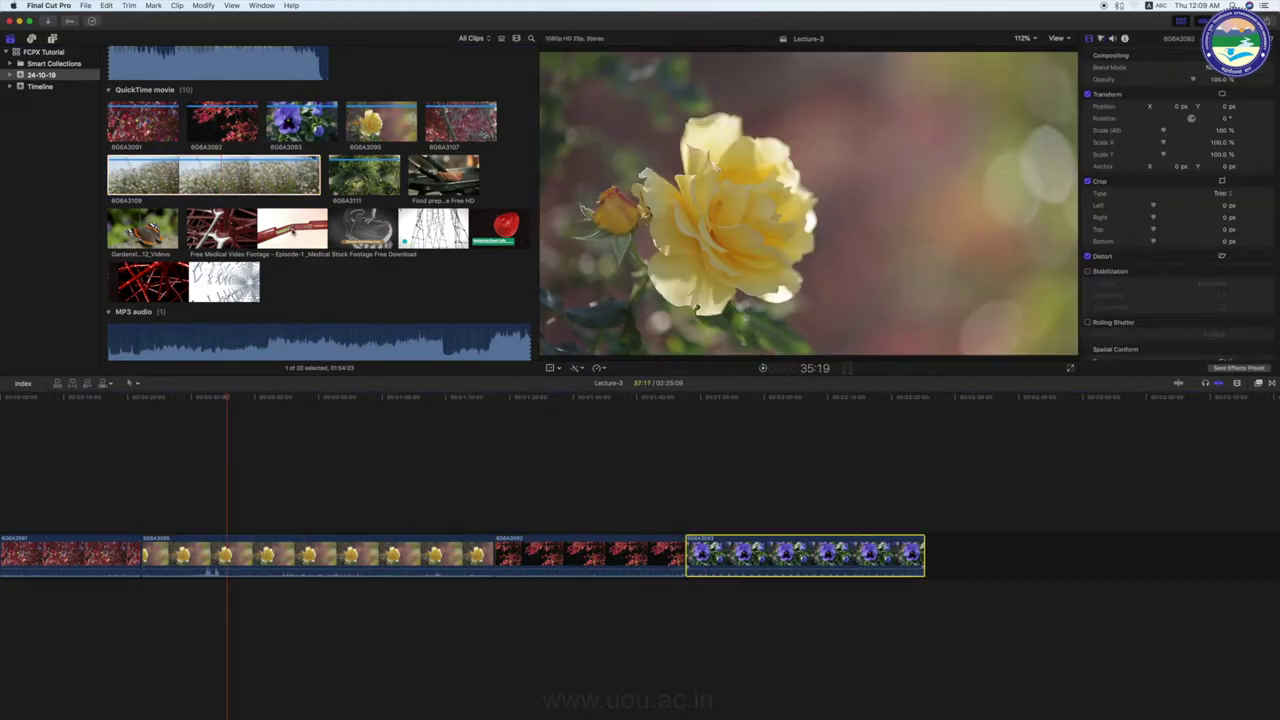
mouse_move(232, 192)
left_mouse_down()
mouse_move(677, 524)
mouse_move(686, 565)
left_mouse_up()
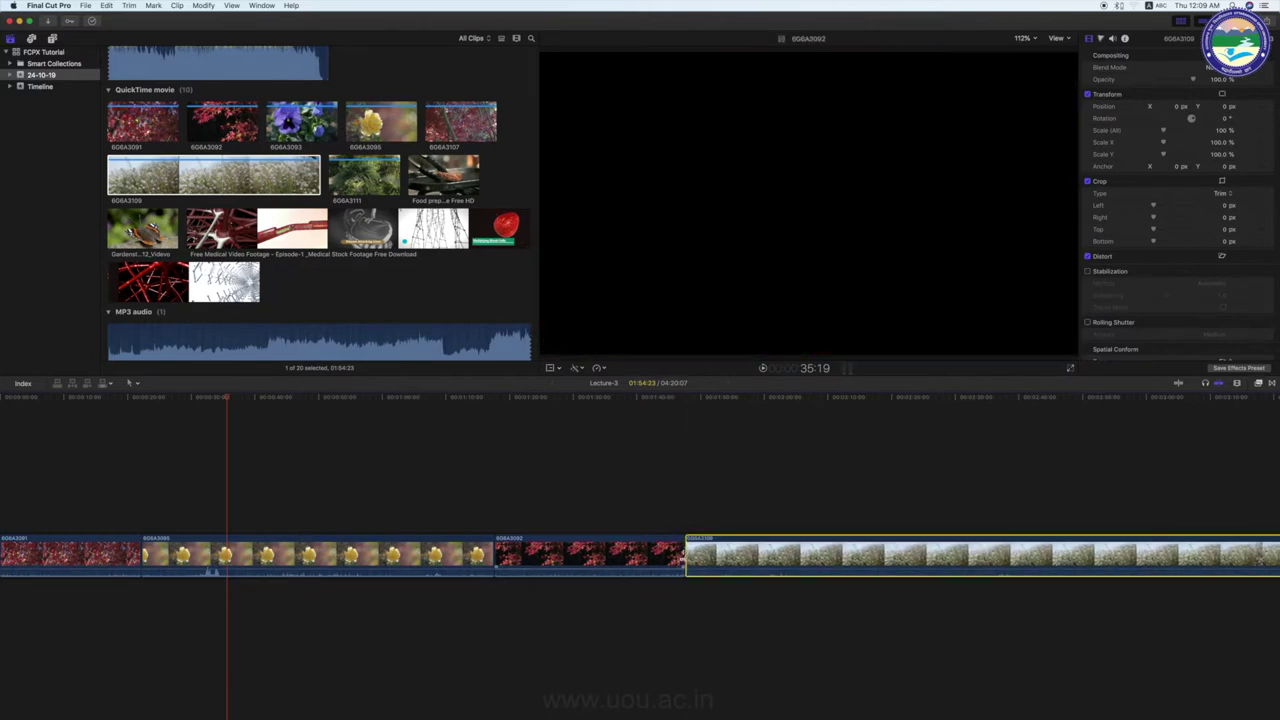
Step: Move the pansy clip to second place in the storyline, then select the yellow rose clip
key("super+minus")
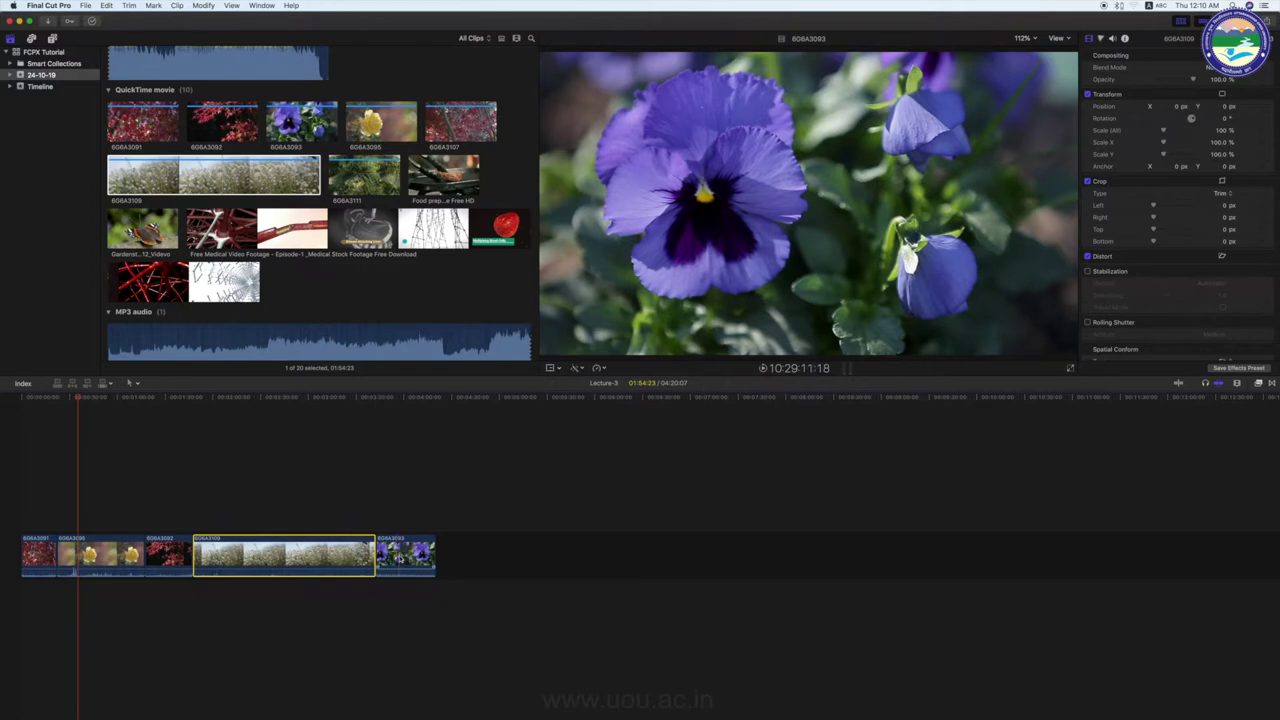
left_click(400, 558)
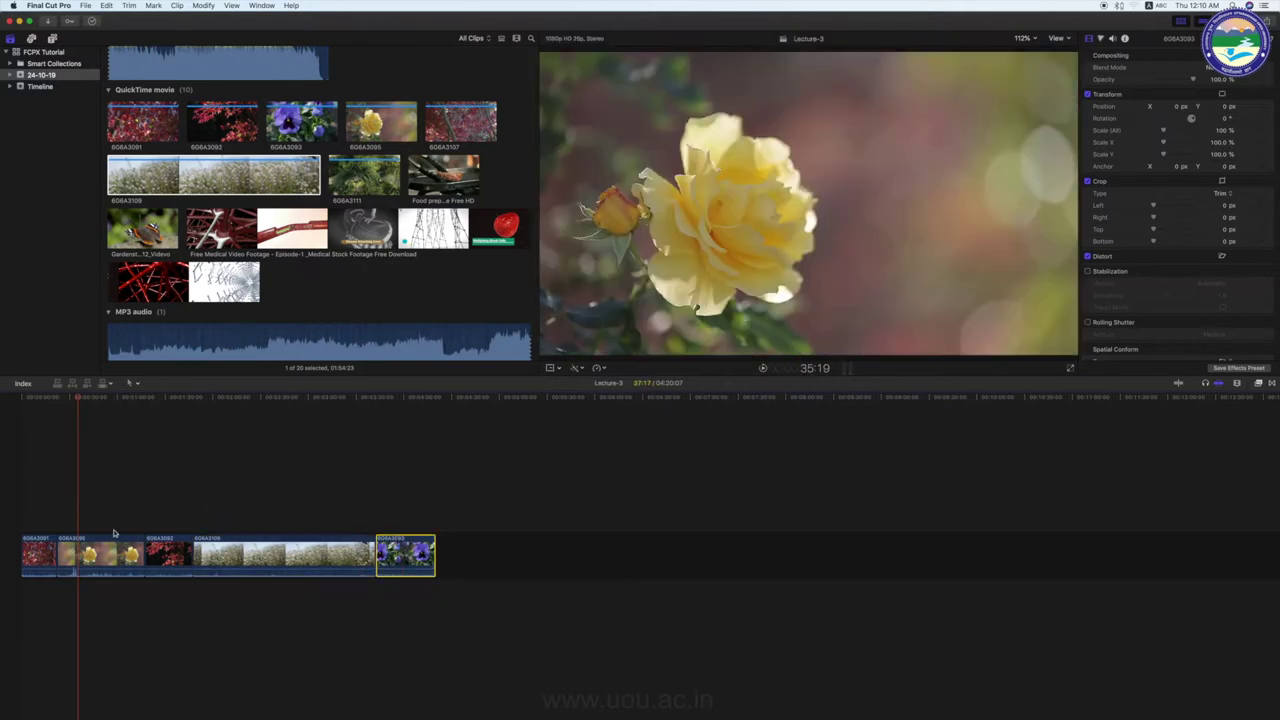
left_click(116, 540)
left_click_drag(405, 555, 100, 556)
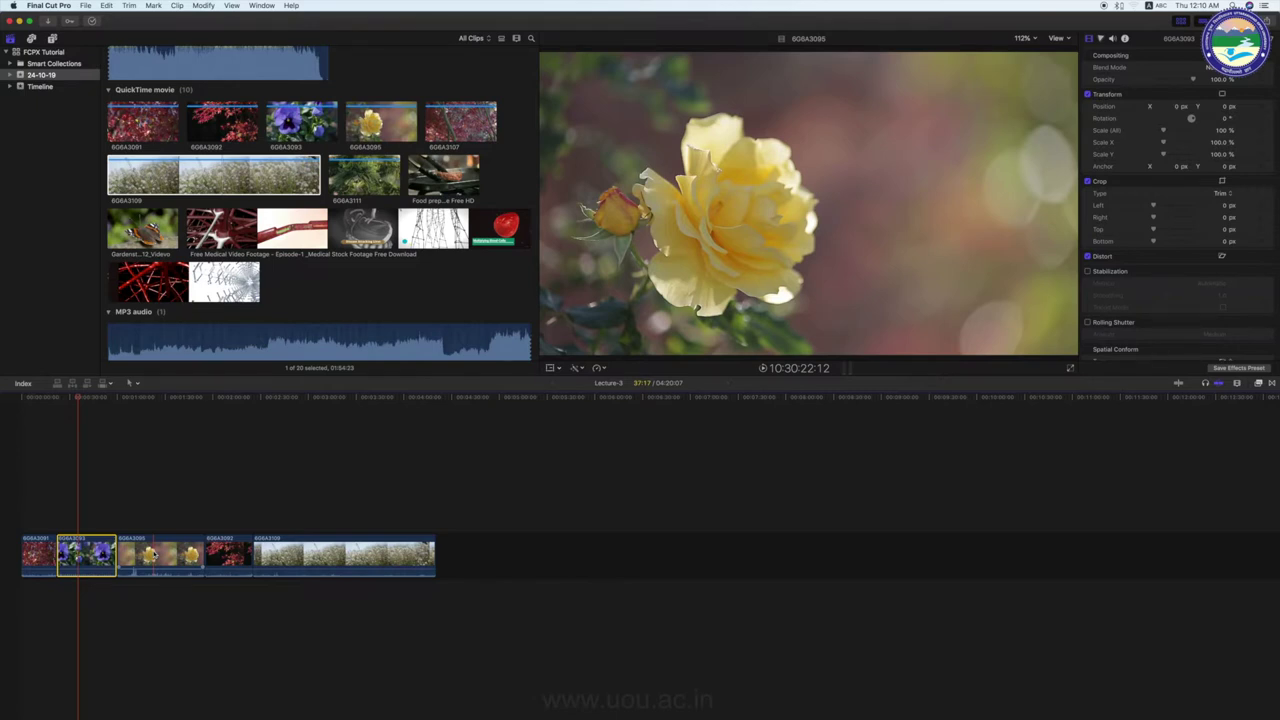
key("super+equal")
key("super+equal")
scroll(163, 555, "left", 3)
left_click(229, 555)
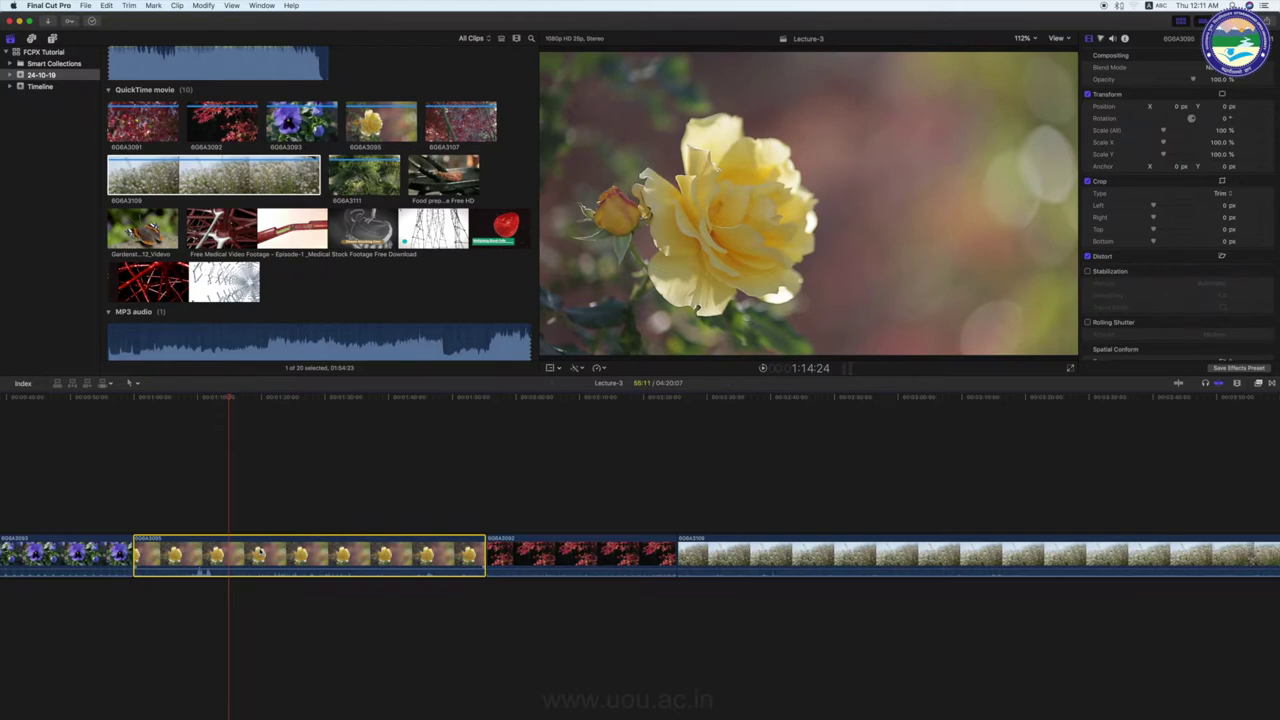
key("super+alt+s")
Step: Connect photo IMG_9642 above the yellow rose clip and scale it to 39.3% in the upper-right corner
scroll(300, 320, "down", 5)
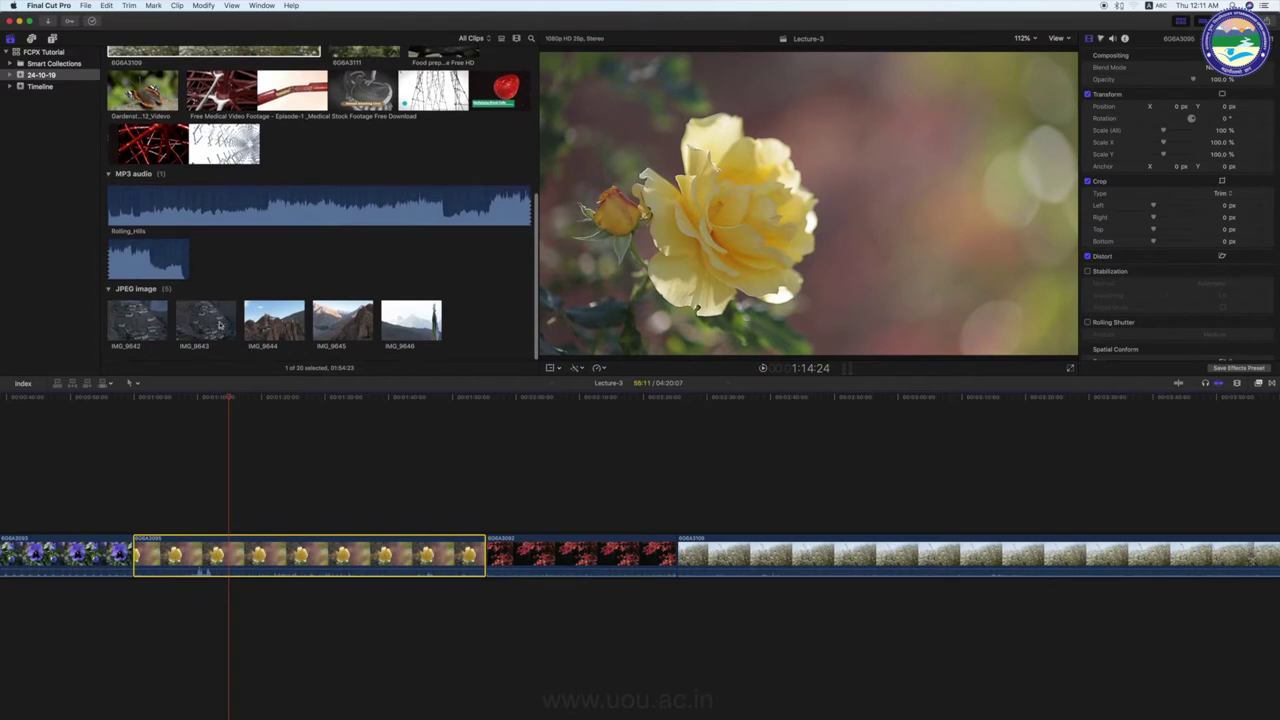
mouse_move(122, 322)
left_mouse_down()
mouse_move(197, 470)
mouse_move(234, 511)
left_mouse_up()
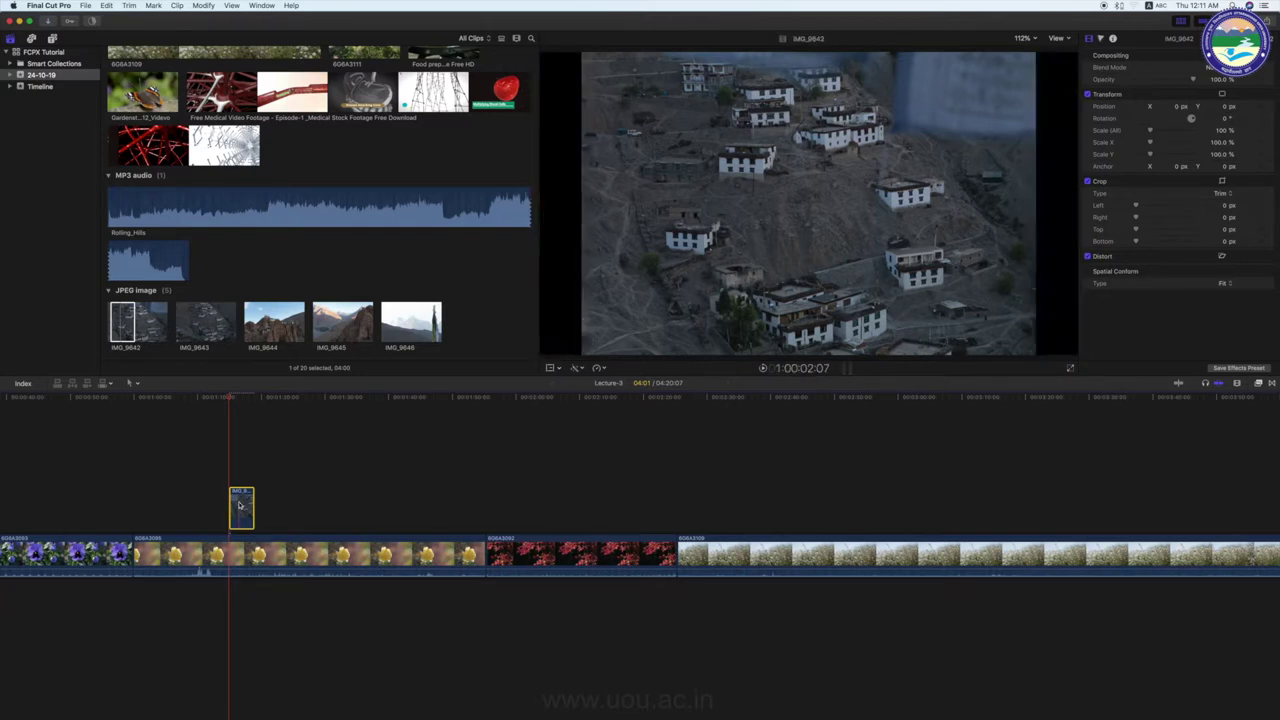
left_click(242, 399)
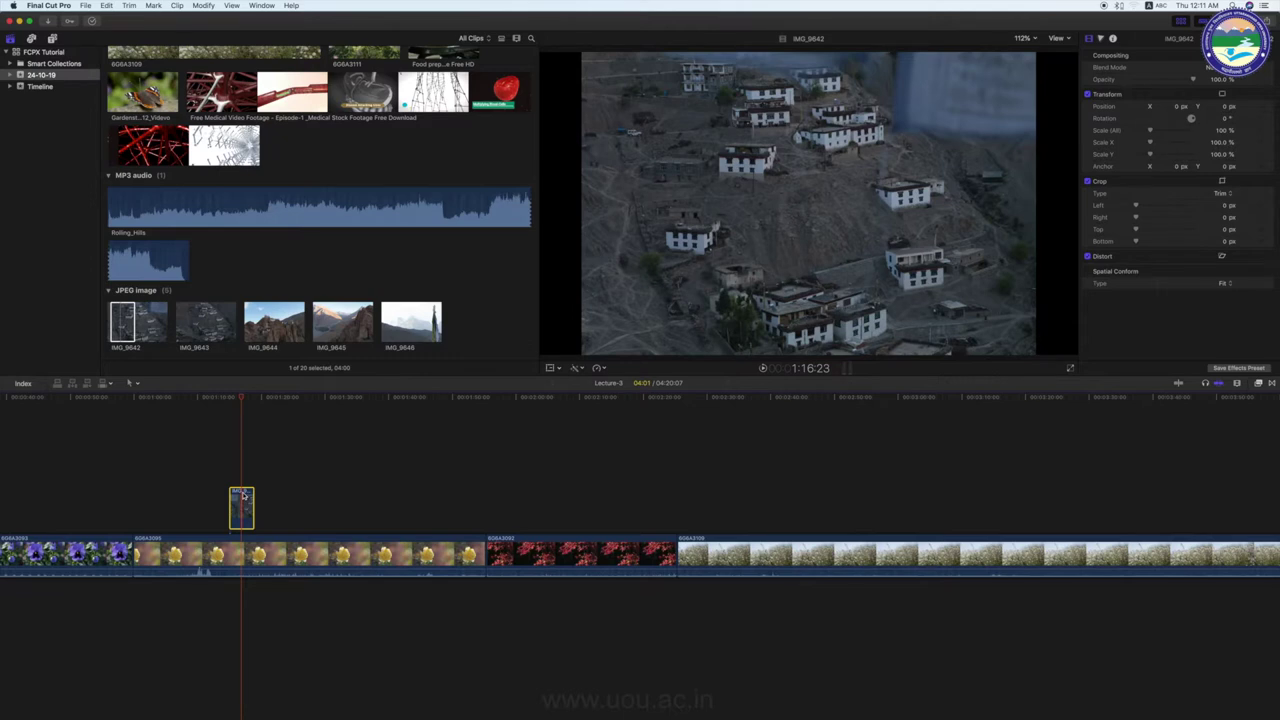
left_click(550, 369)
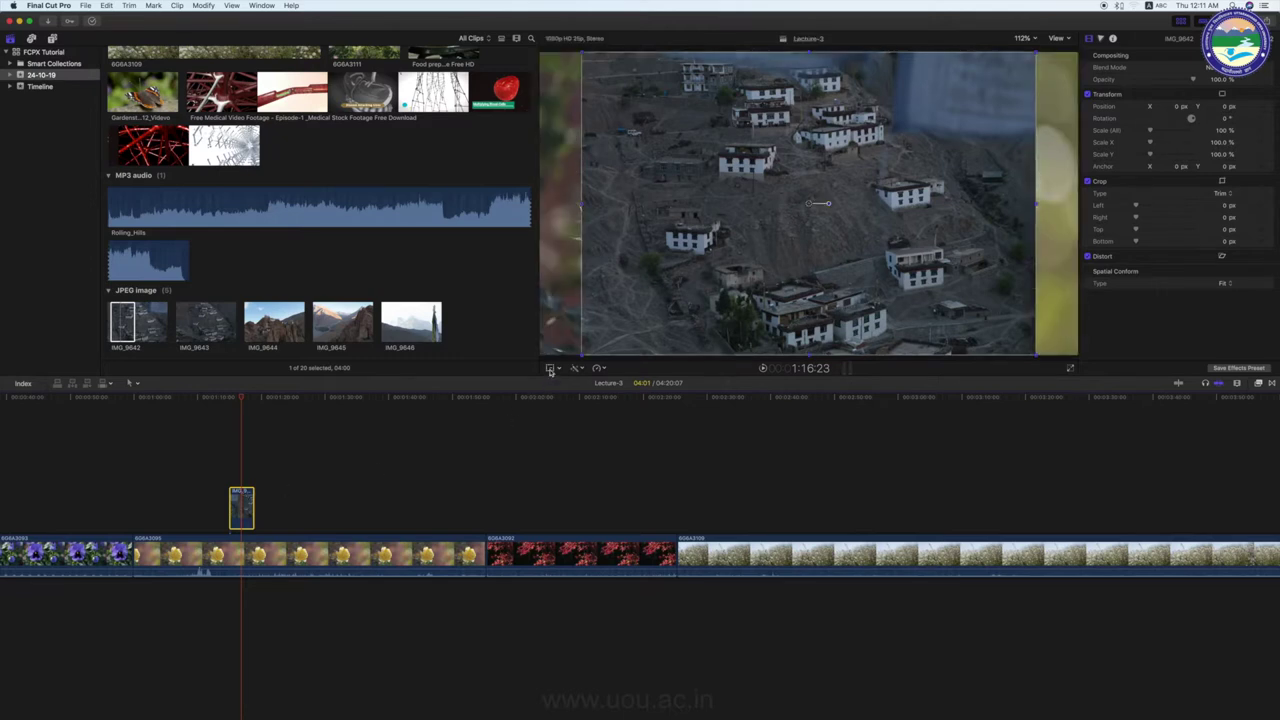
left_click_drag(581, 355, 700, 268)
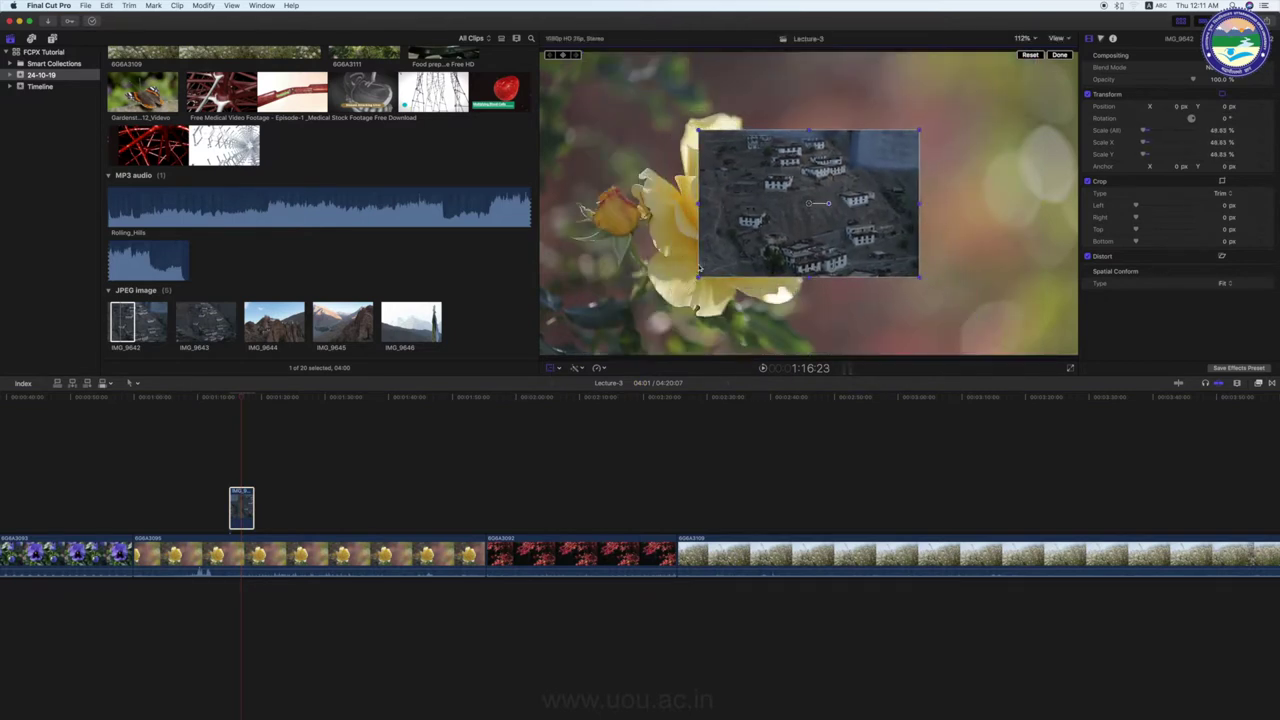
left_click_drag(781, 246, 928, 172)
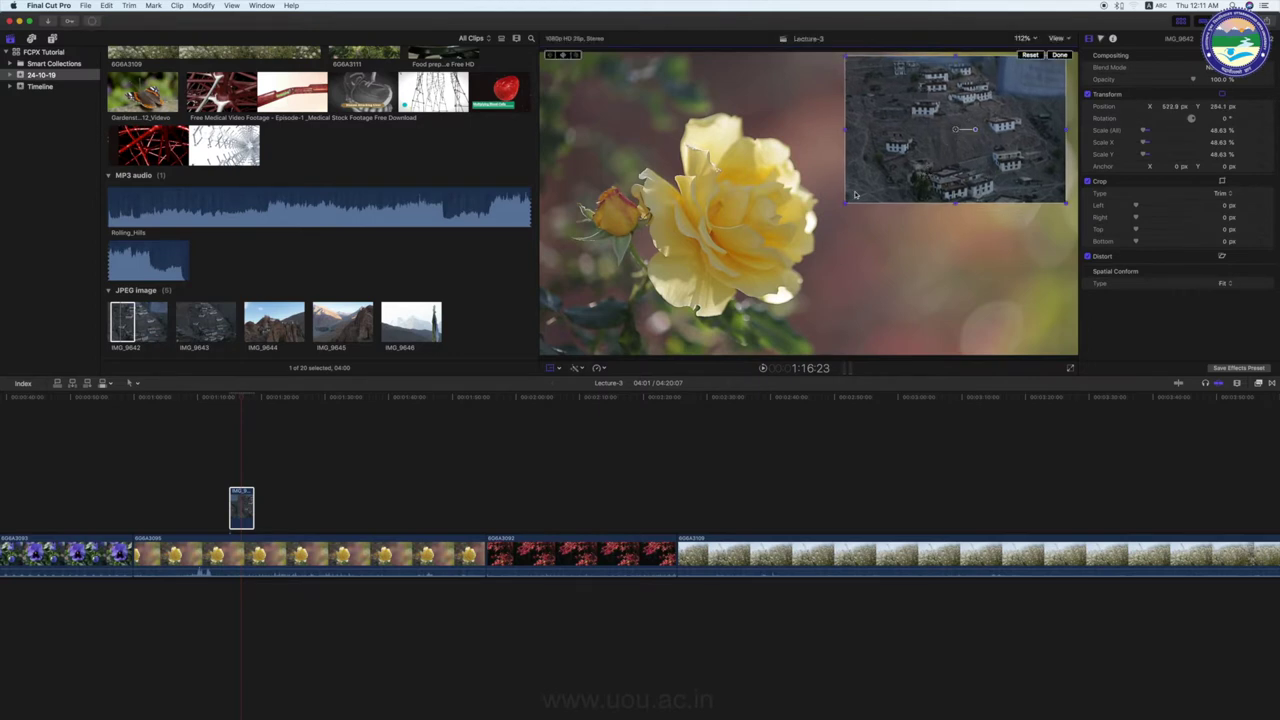
left_click_drag(844, 202, 866, 188)
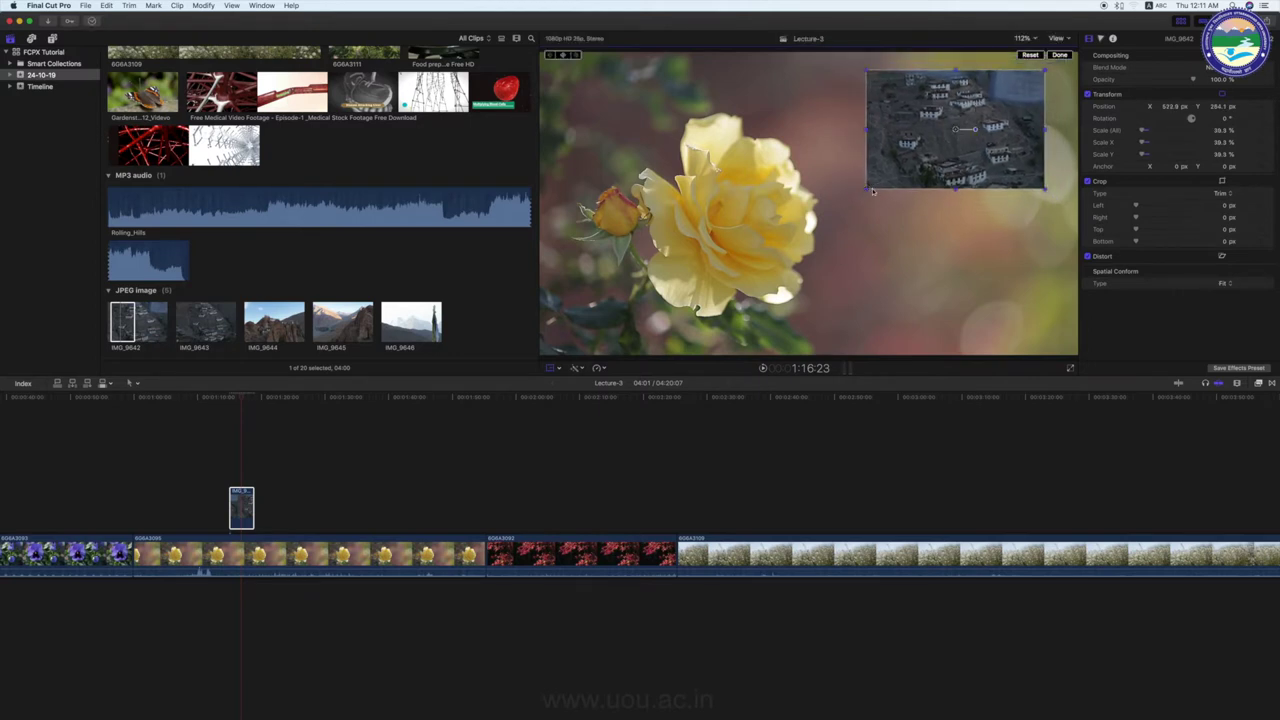
Step: Connect IMG_9644 above the red-leaves clip and scale it to 33.54% in the upper right
left_click(583, 558)
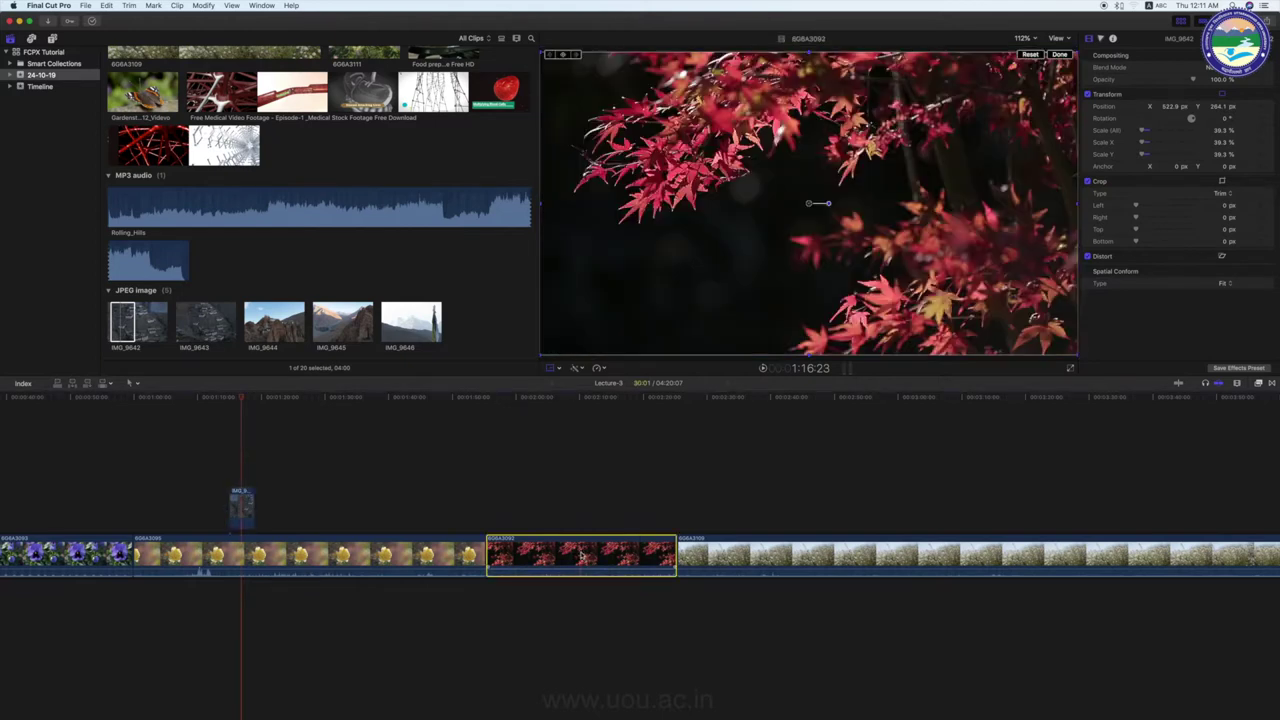
left_click(303, 335)
left_click_drag(303, 326, 572, 503)
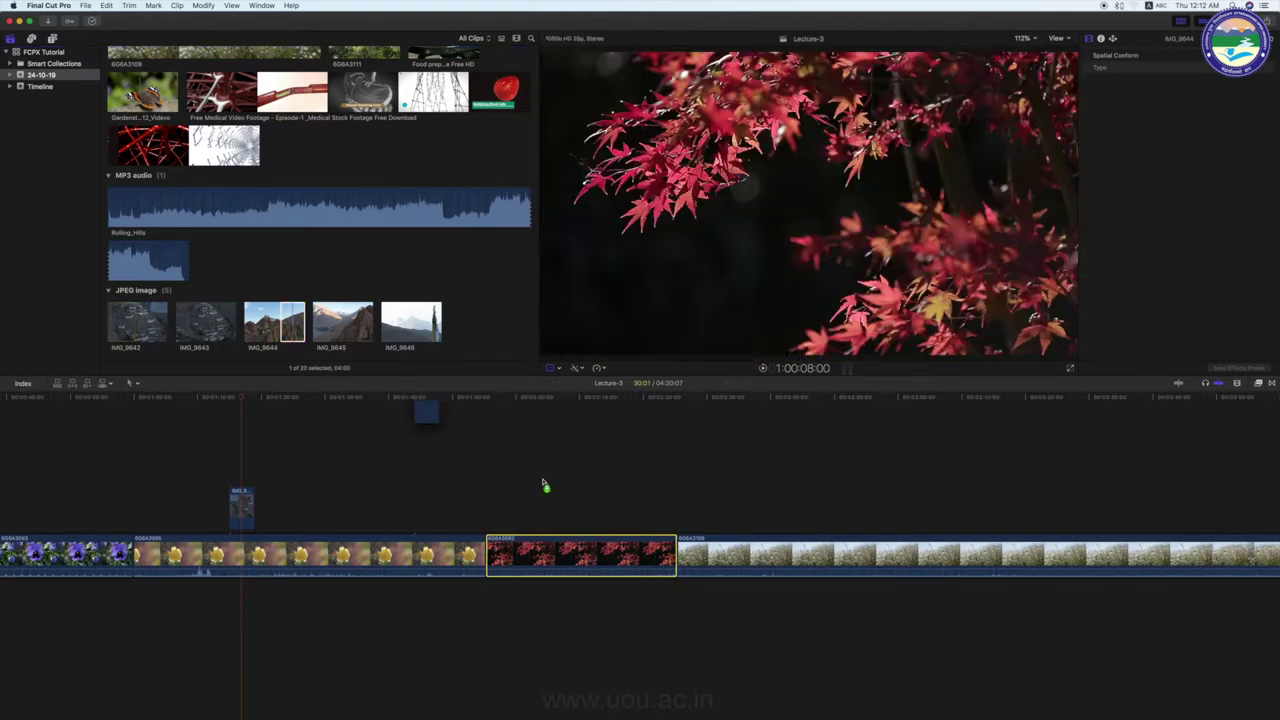
left_click(577, 398)
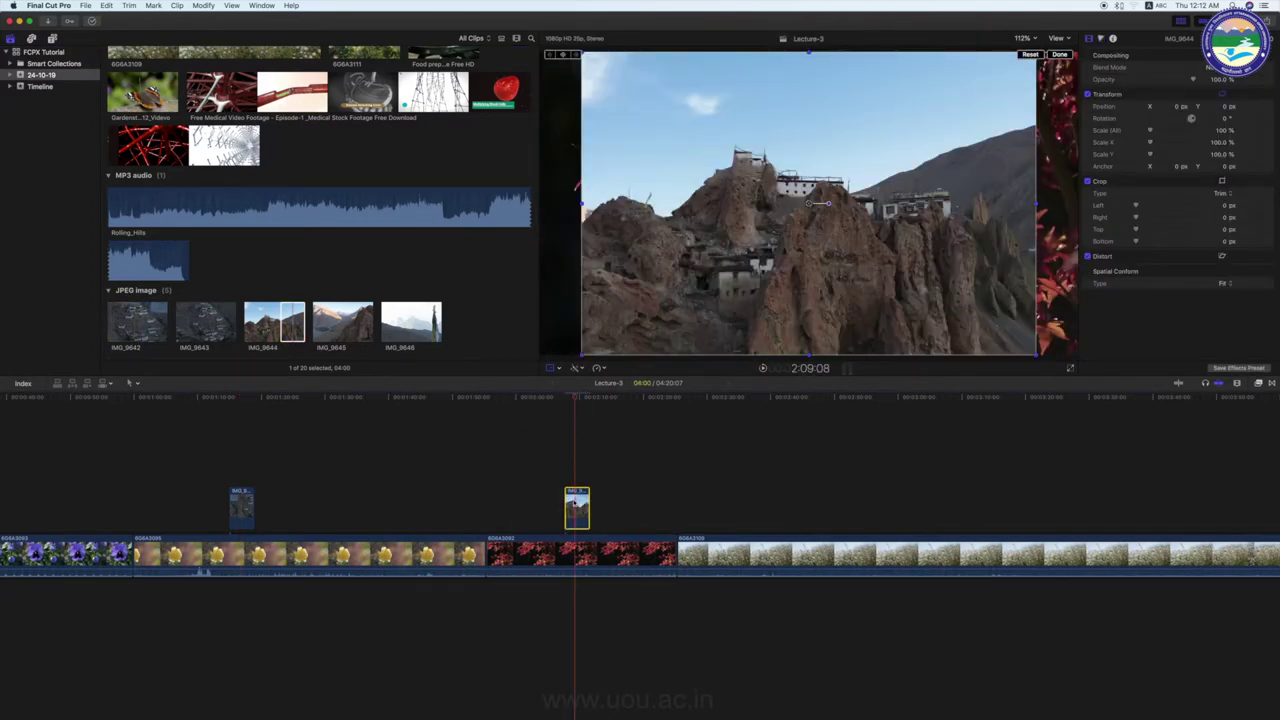
left_click_drag(579, 354, 944, 148)
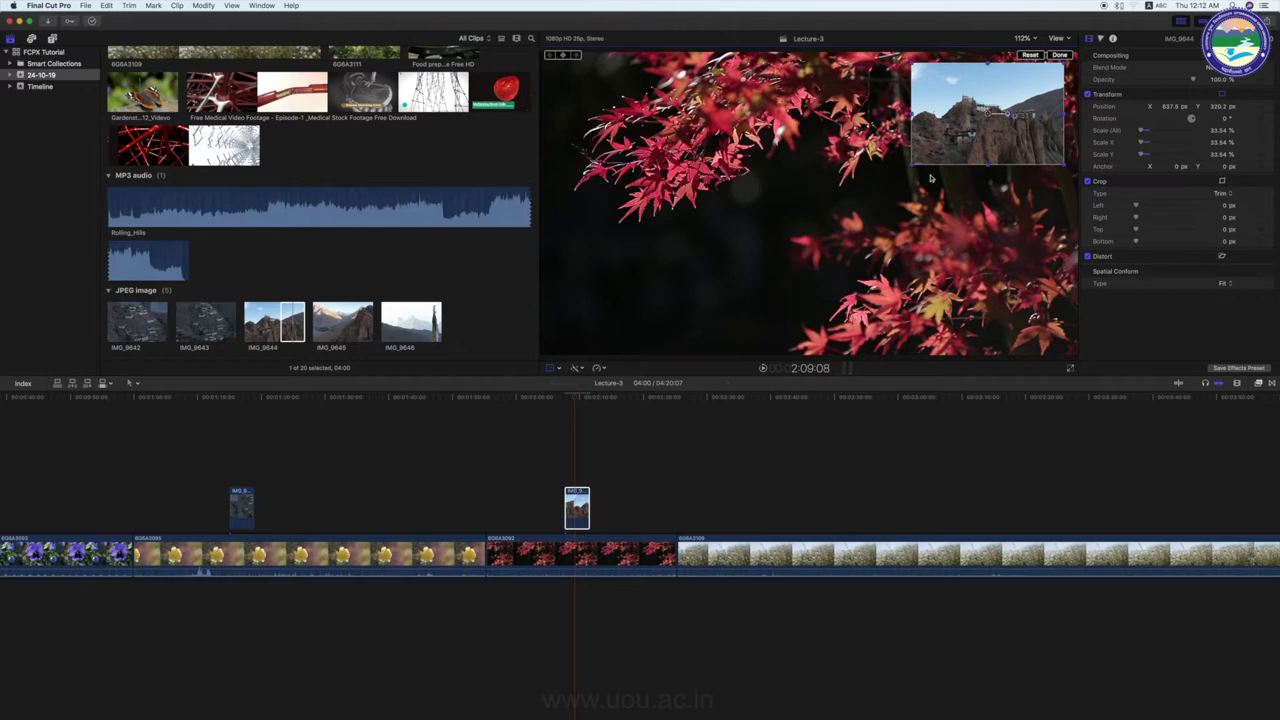
left_click(822, 399)
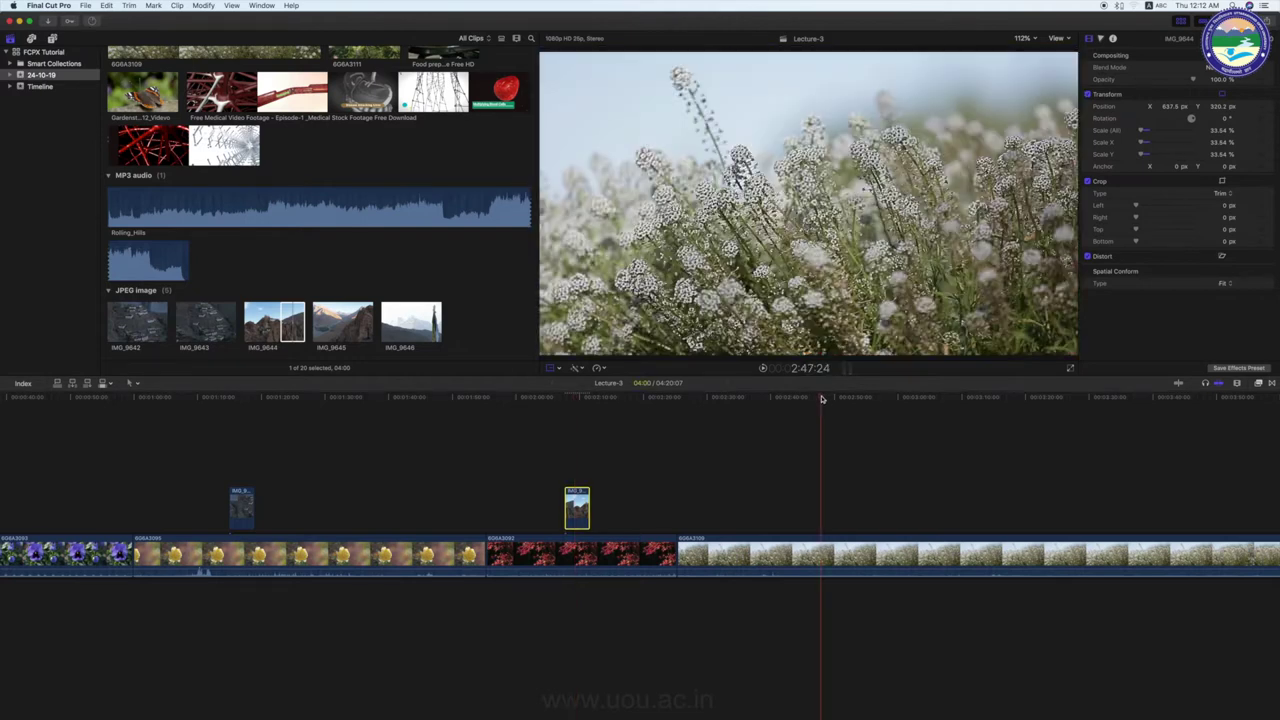
key("super+minus")
key("super+minus")
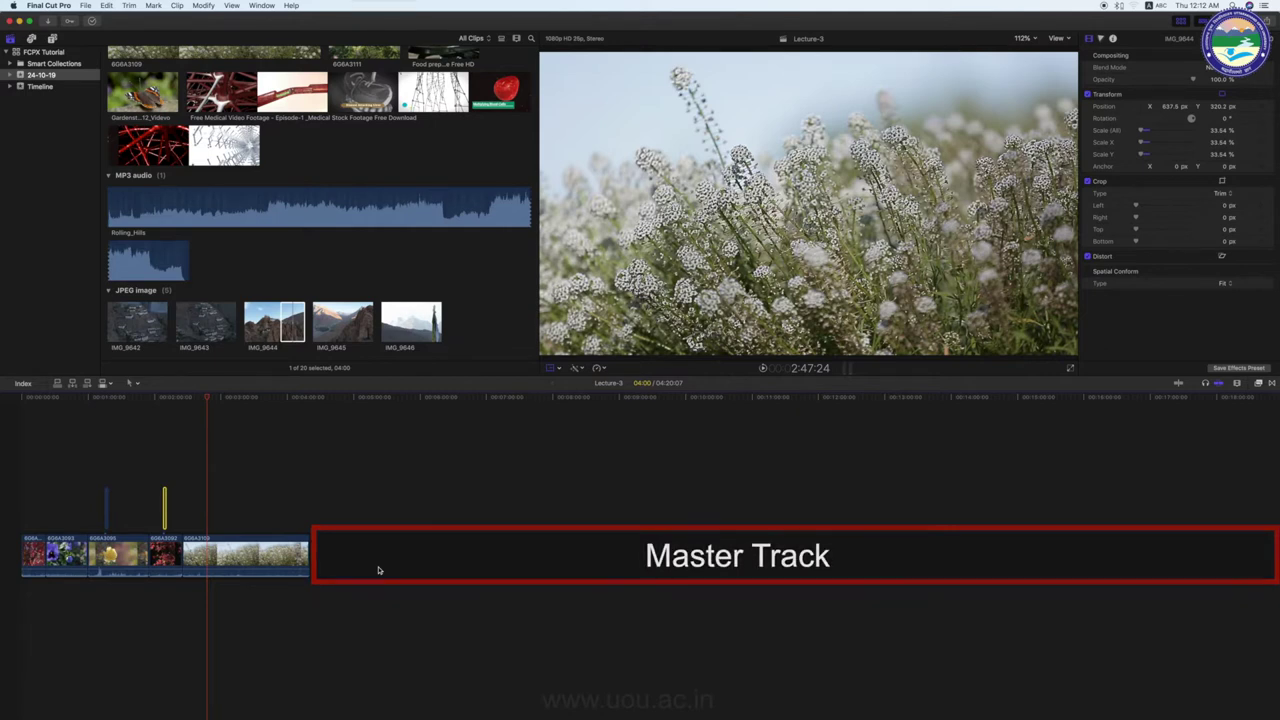
key("super+equal")
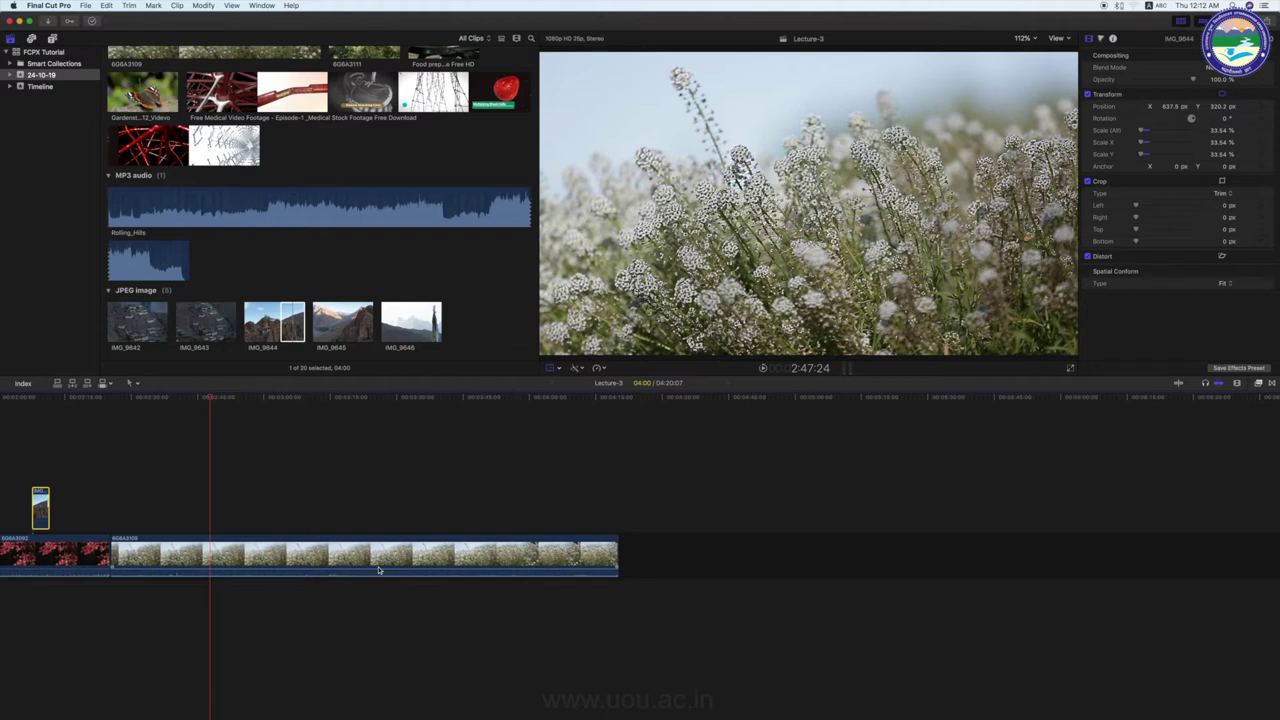
Step: Connect the butterfly clip Gardenstock_12_Videos above blossom clip 6G6A3109
scroll(357, 266, "up", 5)
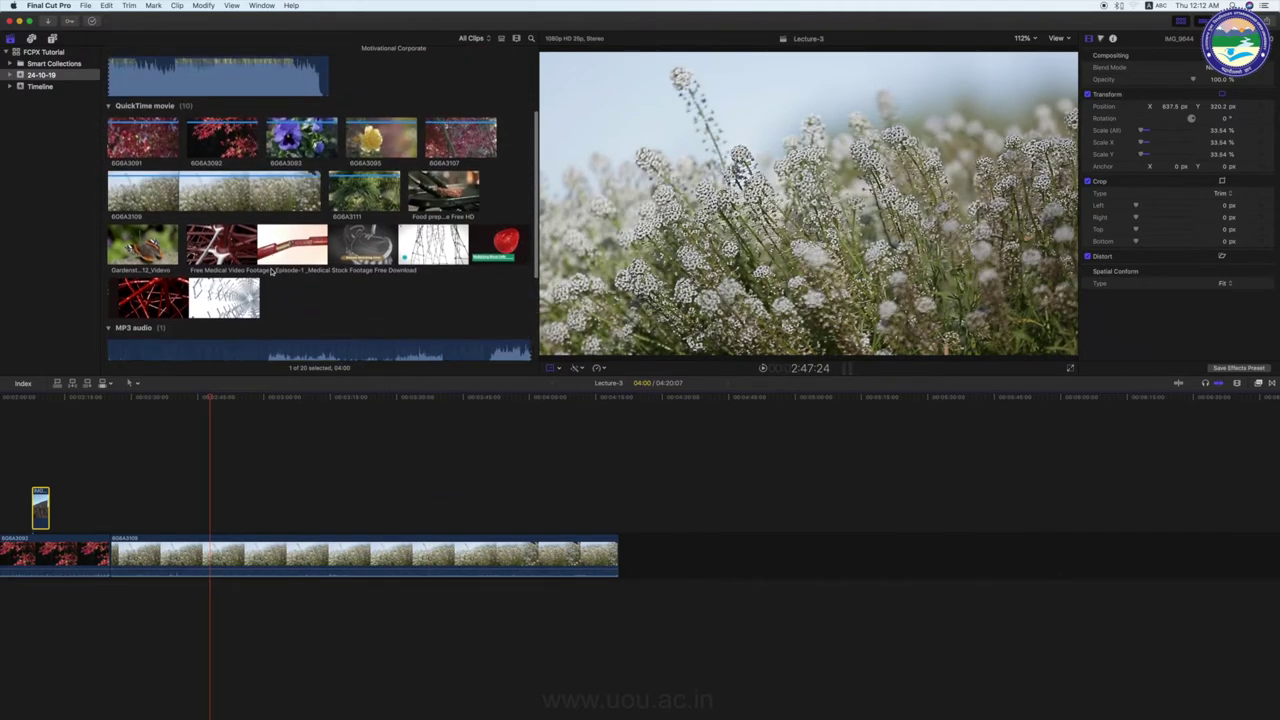
left_click(145, 265)
left_click_drag(145, 265, 270, 490)
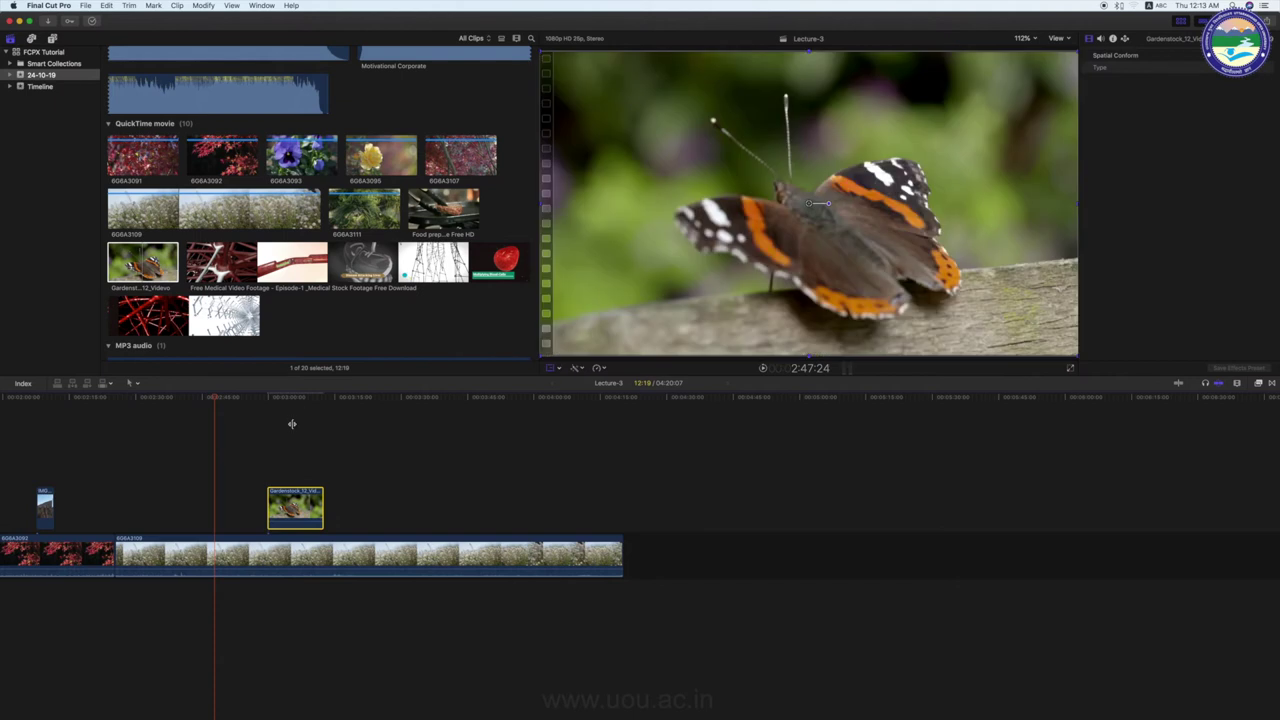
Step: Scale the butterfly clip to 39.93% and place it in the upper-right corner
left_click(295, 398)
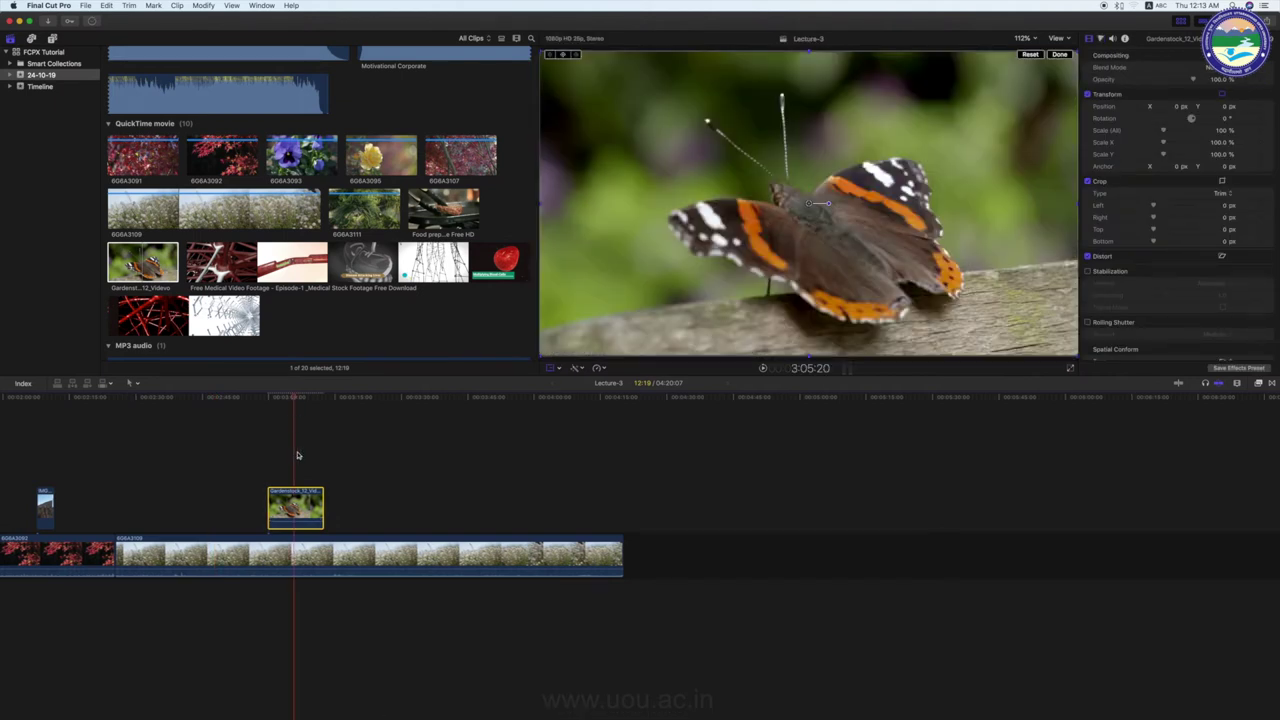
left_click(540, 358)
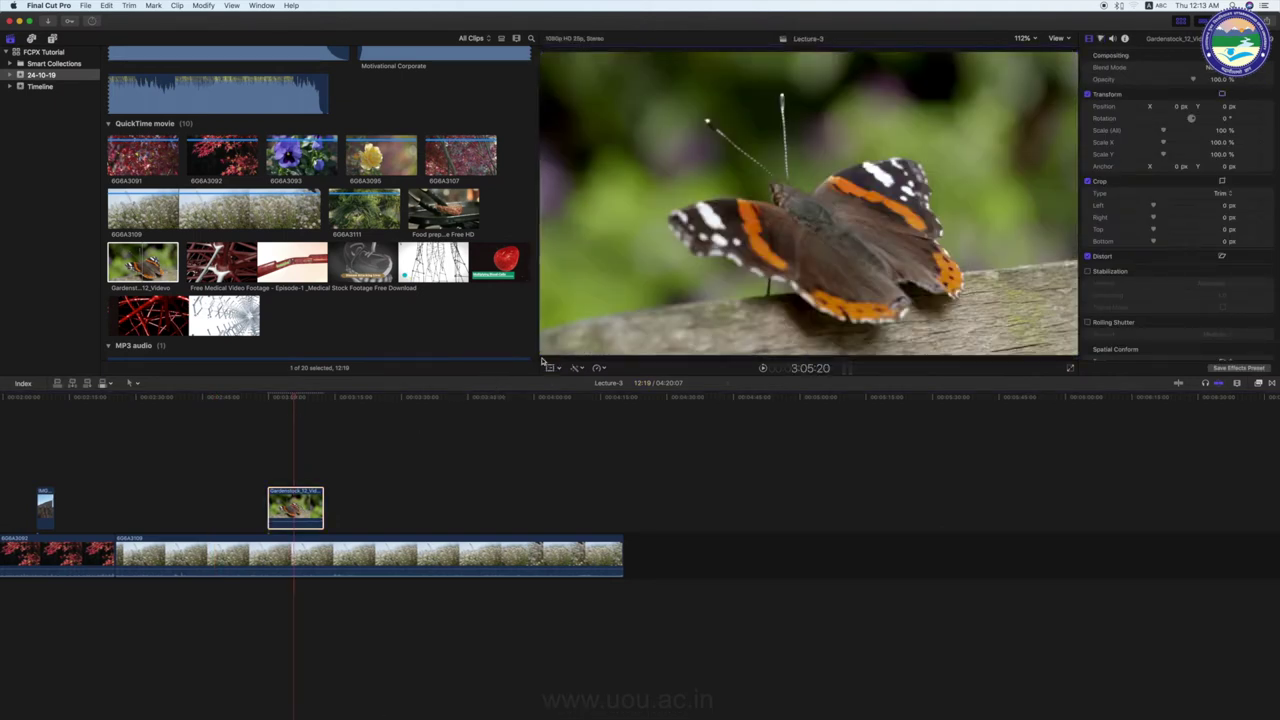
left_click_drag(540, 358, 660, 276)
left_click_drag(809, 203, 903, 154)
left_click_drag(771, 247, 812, 203)
left_click_drag(906, 179, 947, 159)
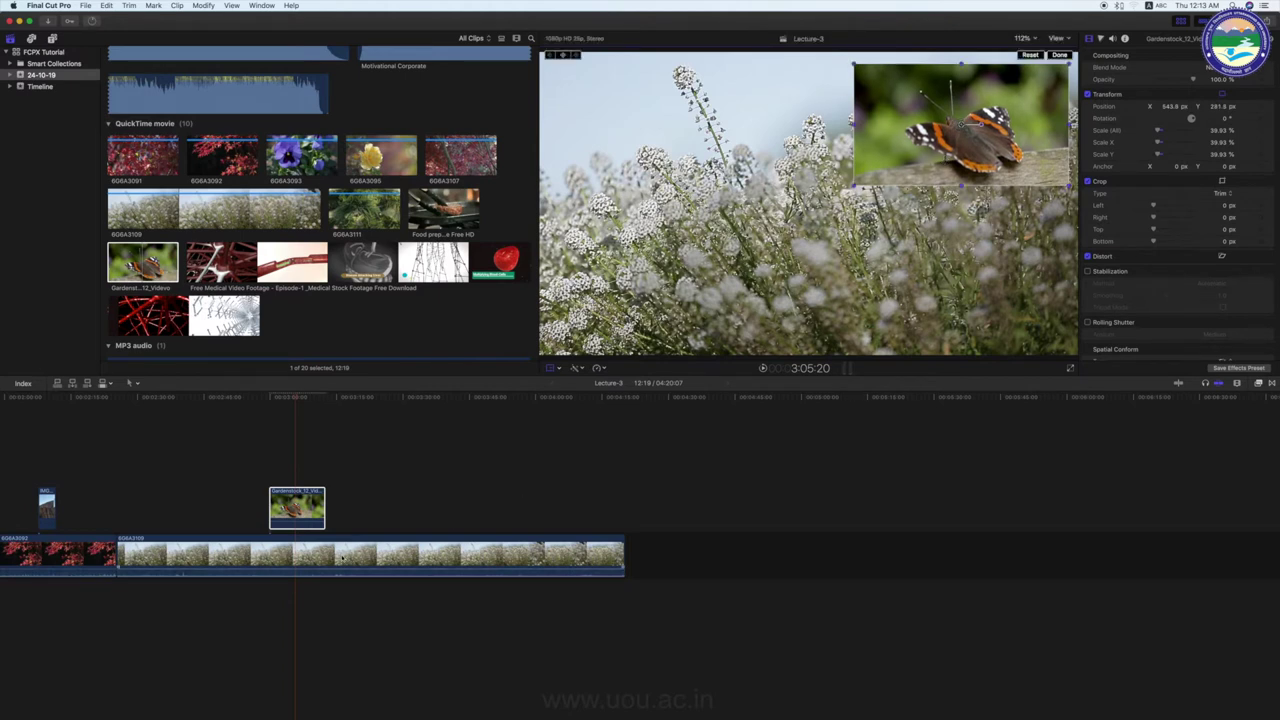
scroll(371, 170, "up", 5)
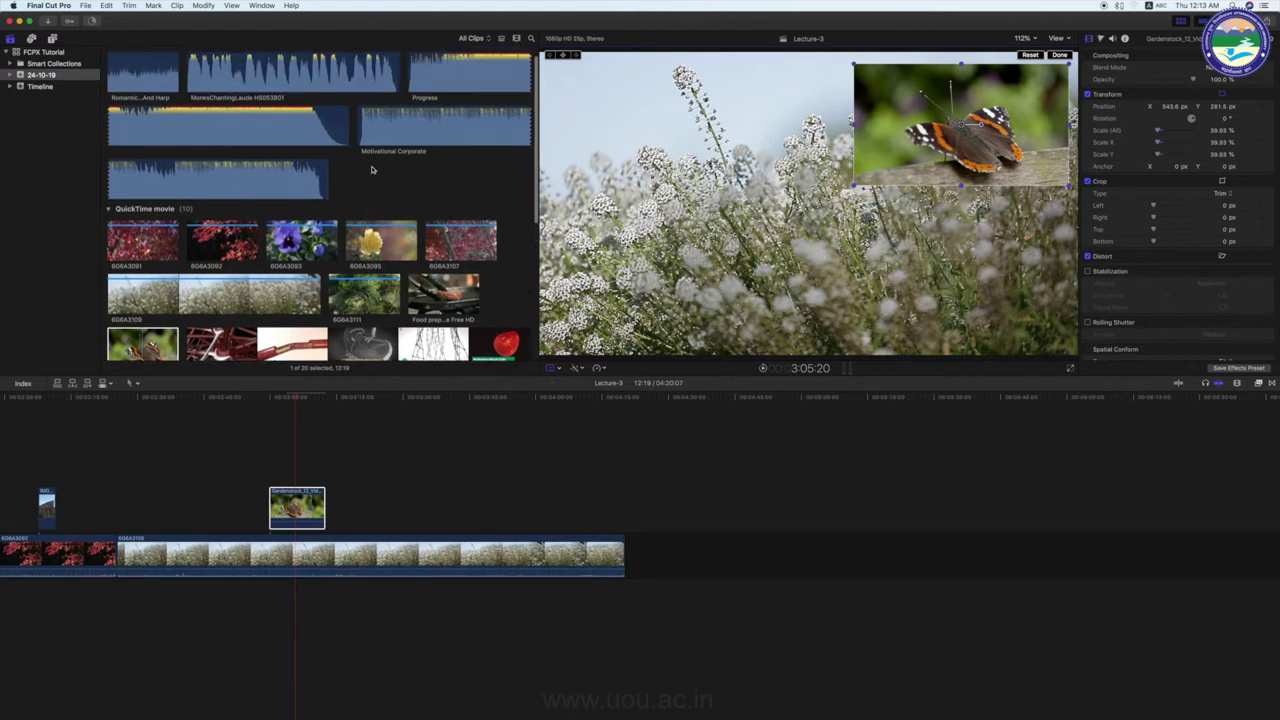
Step: Connect the Romantic Flute And Harp audio beneath the white-flower clip
scroll(371, 170, "up", 3)
left_click(130, 91)
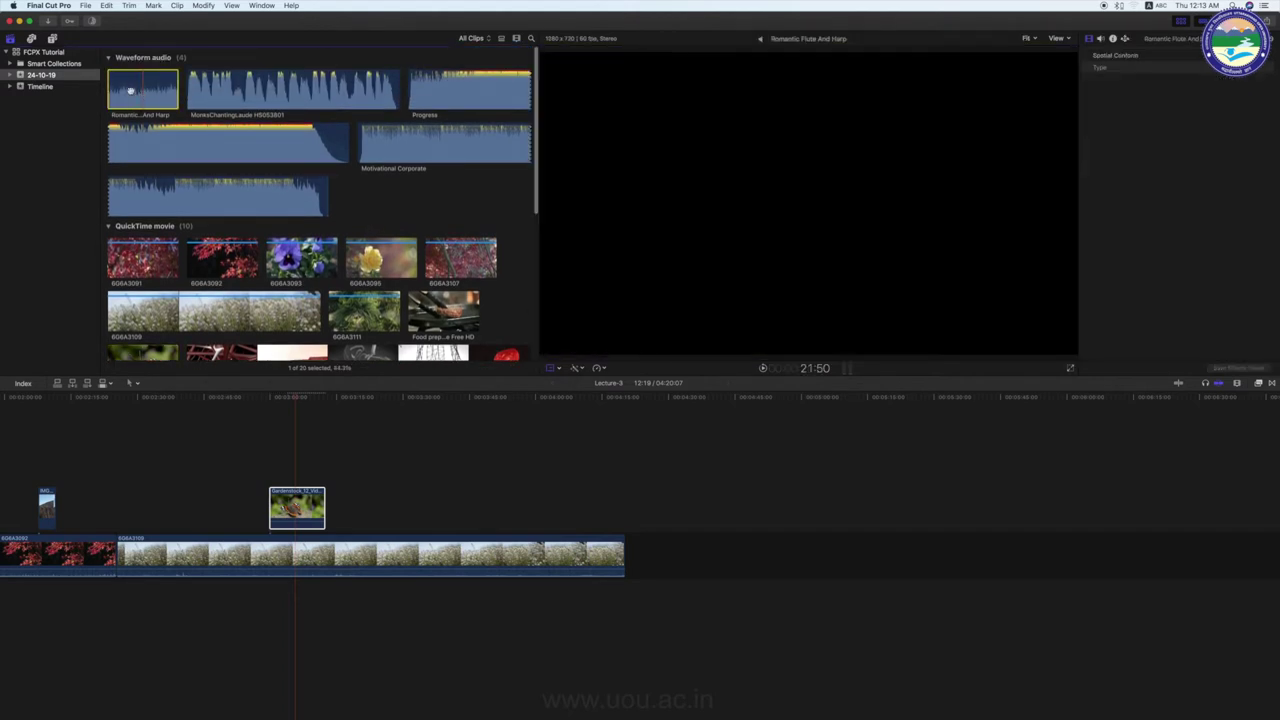
mouse_move(130, 91)
left_mouse_down()
mouse_move(242, 620)
mouse_move(239, 603)
left_mouse_up()
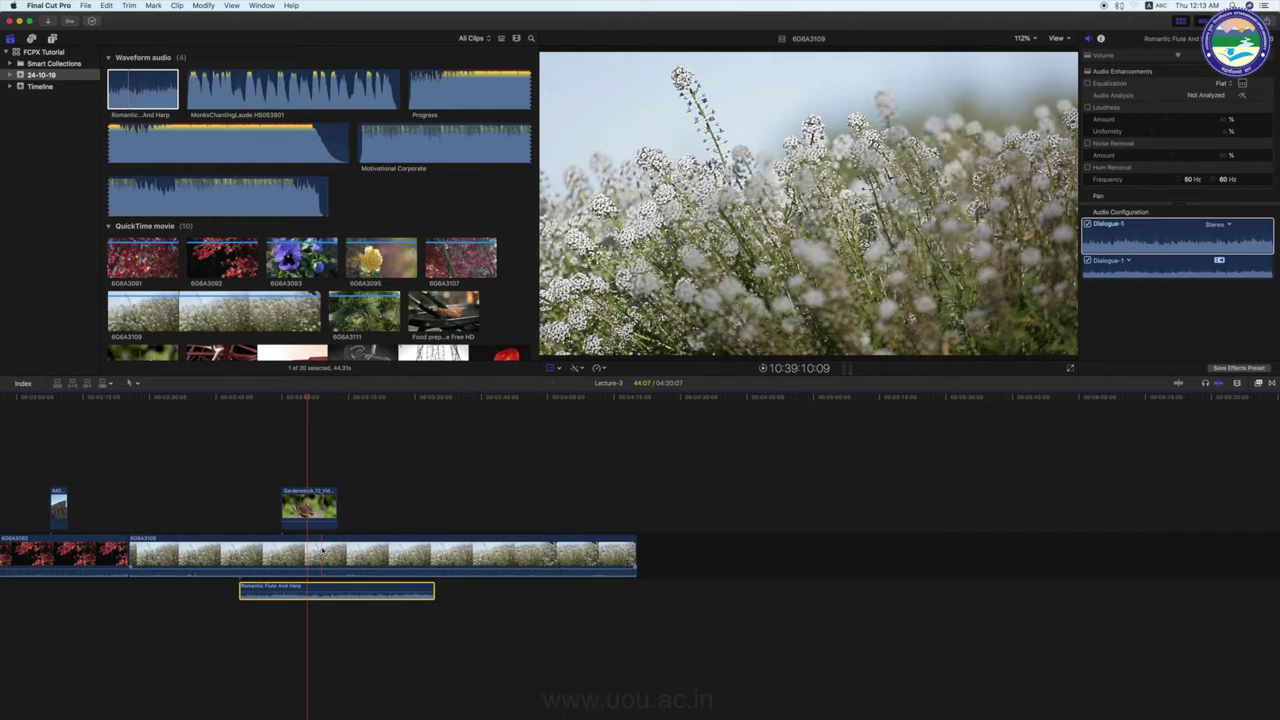
Step: Shift the butterfly clip slightly later and settle the flute audio just under the storyline
left_click_drag(310, 505, 346, 424)
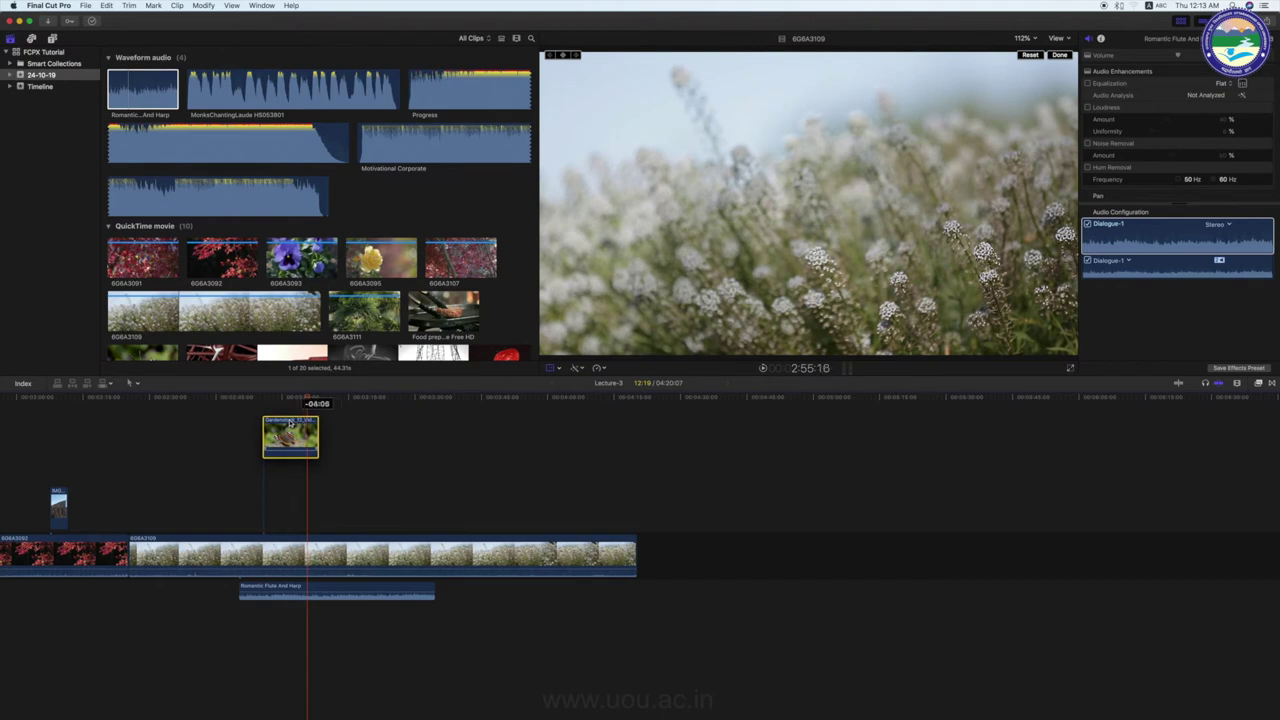
mouse_move(346, 424)
left_mouse_down()
mouse_move(323, 426)
mouse_move(370, 495)
left_mouse_up()
mouse_move(340, 588)
left_mouse_down()
mouse_move(341, 645)
mouse_move(341, 597)
left_mouse_up()
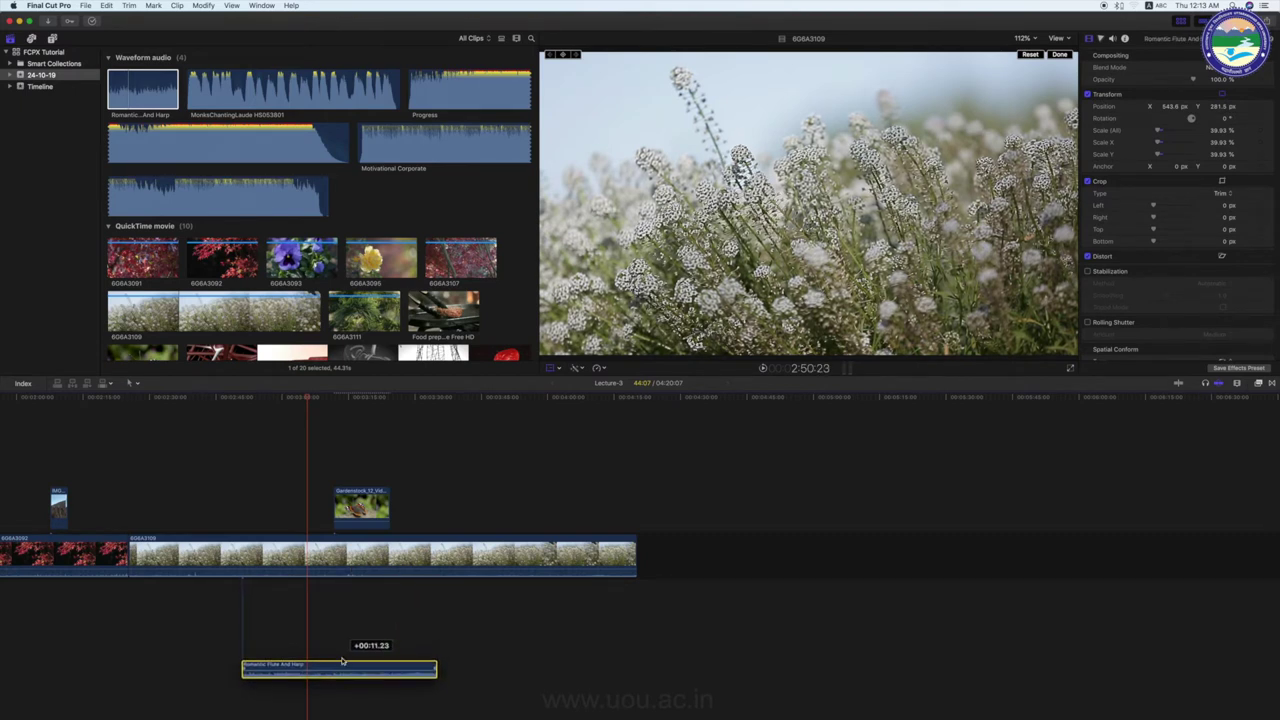
left_click_drag(341, 597, 341, 590)
scroll(277, 482, "left", 10)
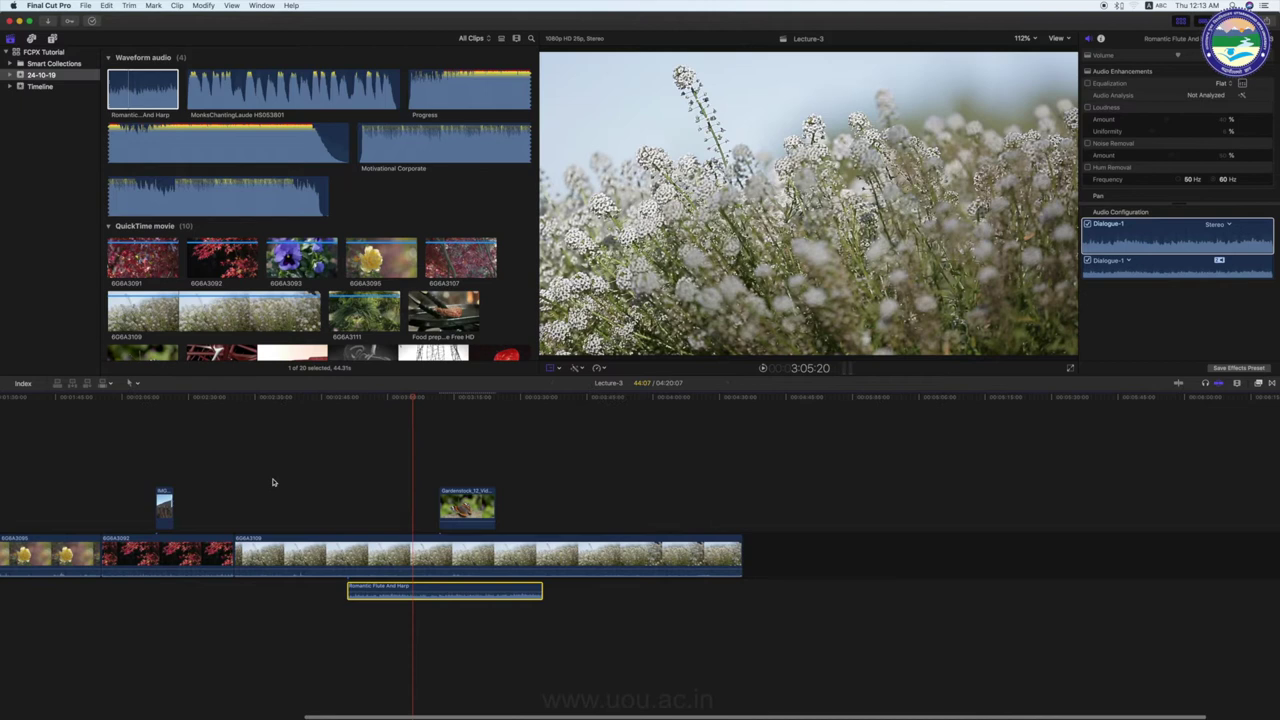
scroll(270, 482, "left", 10)
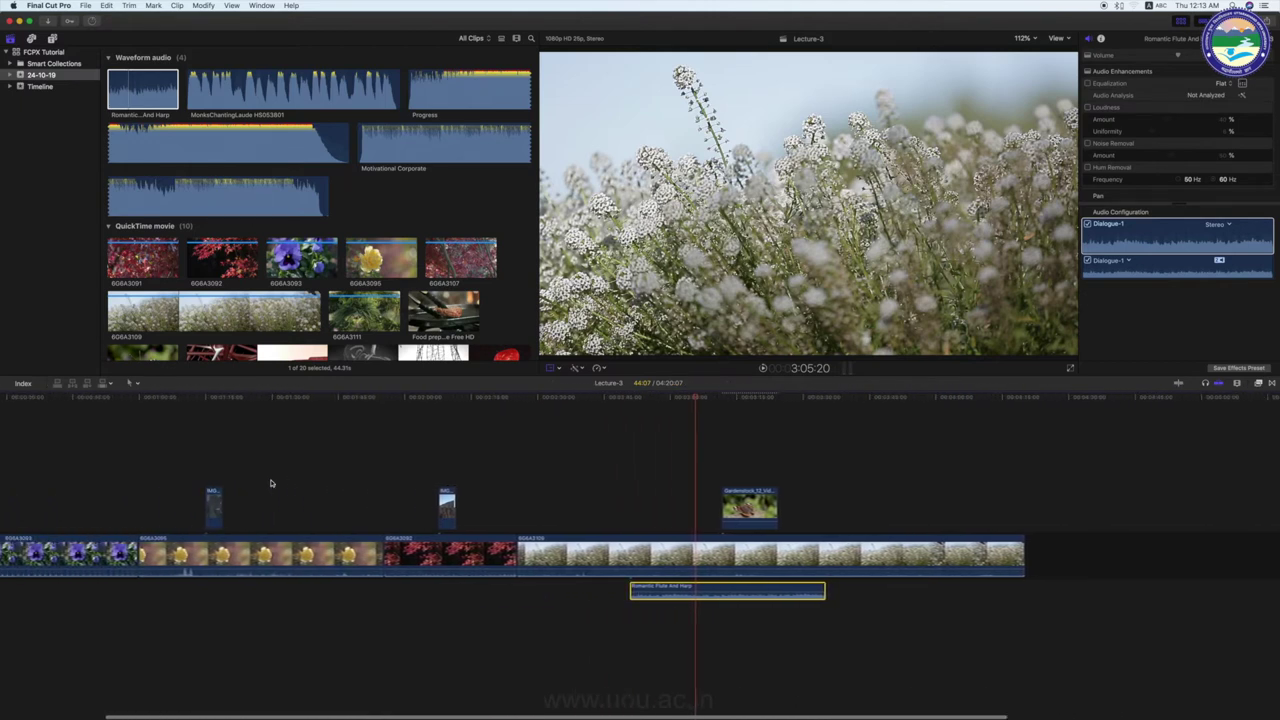
left_click(610, 549)
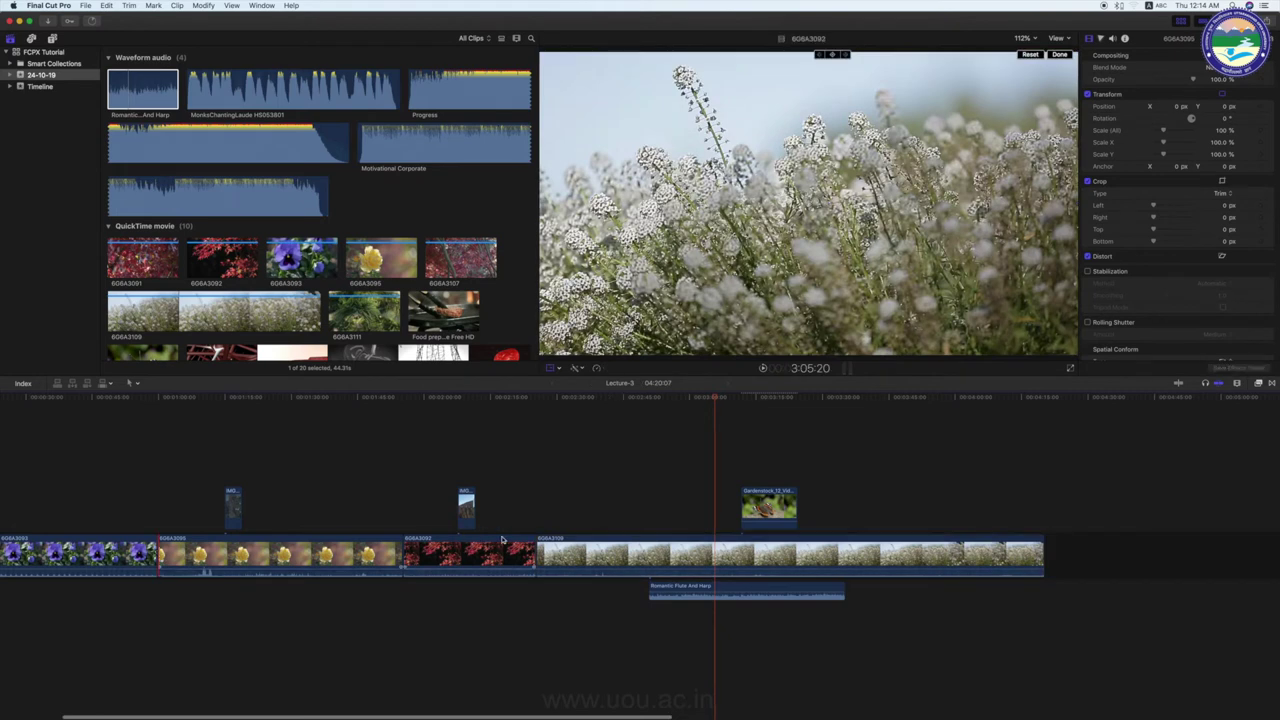
mouse_move(540, 540)
left_mouse_down()
mouse_move(346, 570)
mouse_move(188, 542)
left_mouse_up()
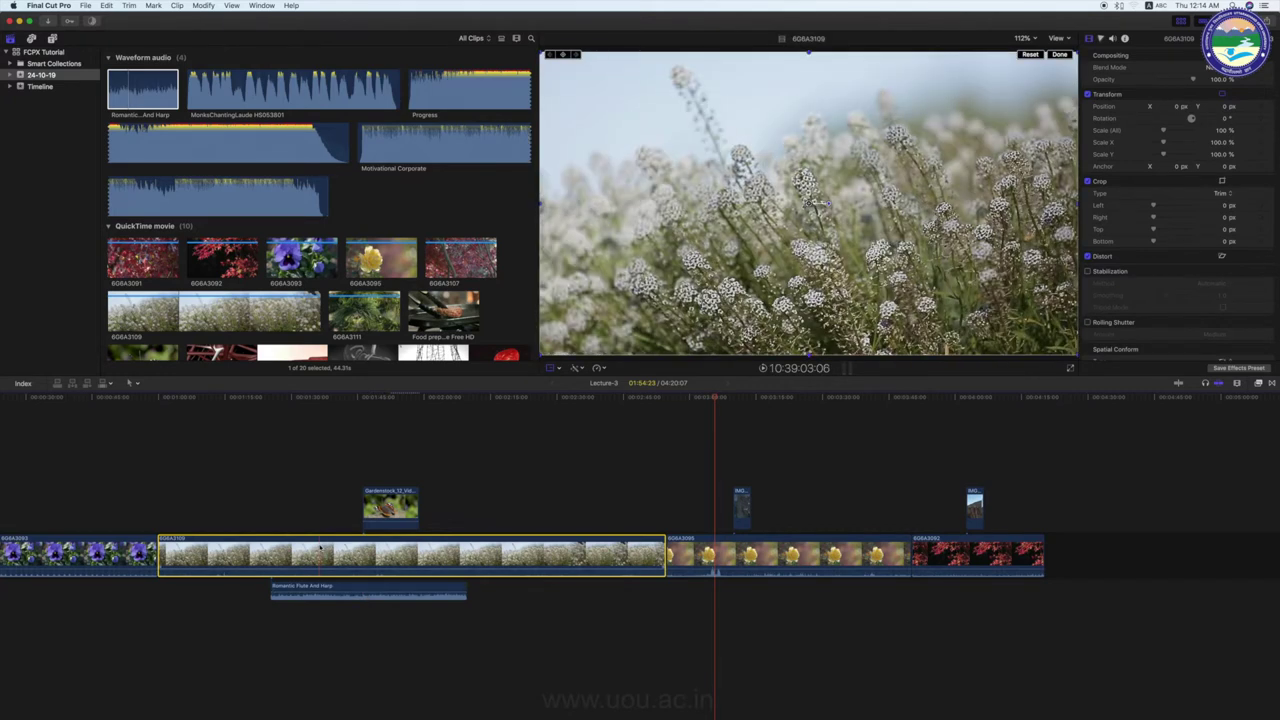
mouse_move(535, 537)
left_mouse_down()
mouse_move(960, 411)
mouse_move(1024, 545)
mouse_move(756, 542)
left_mouse_up()
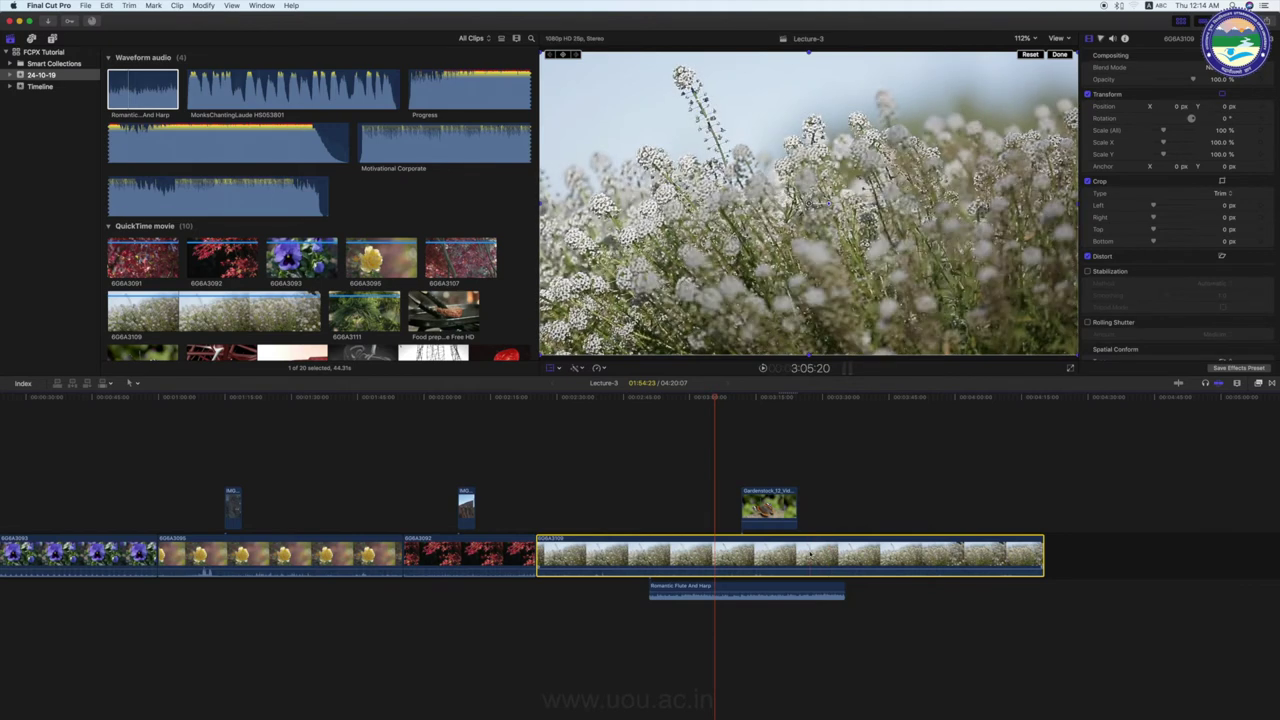
key("Delete")
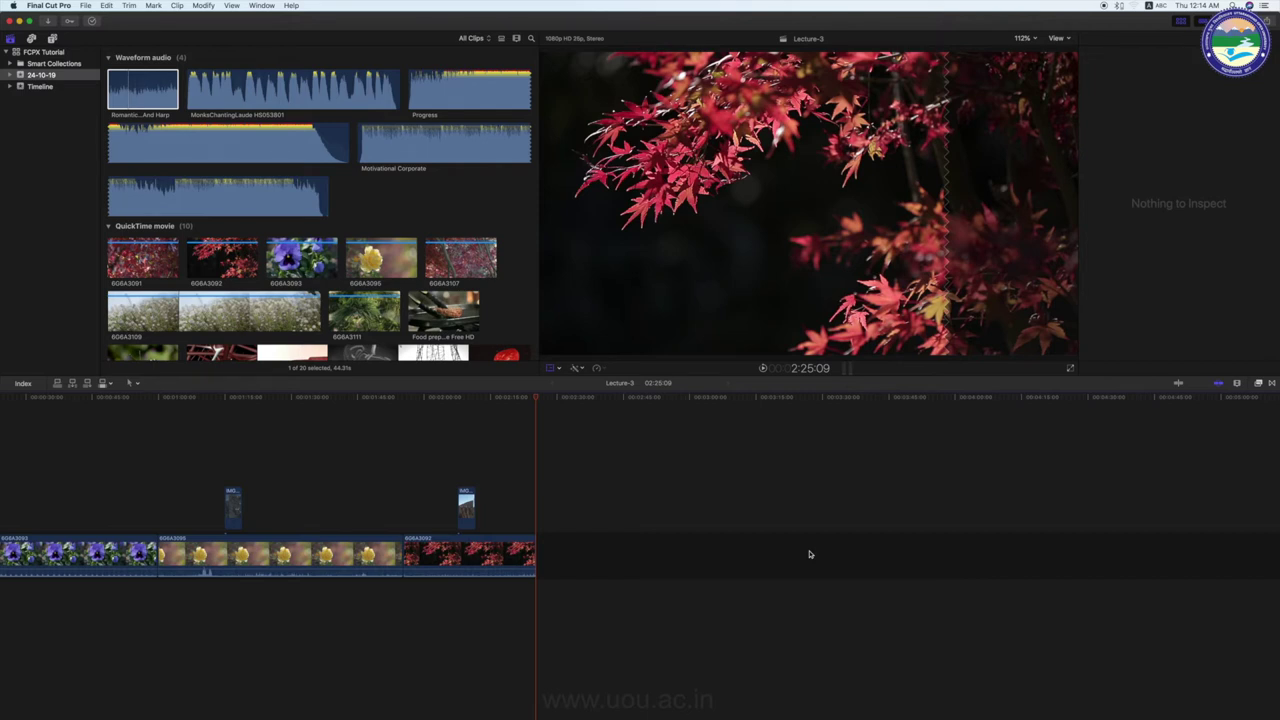
key("super+z")
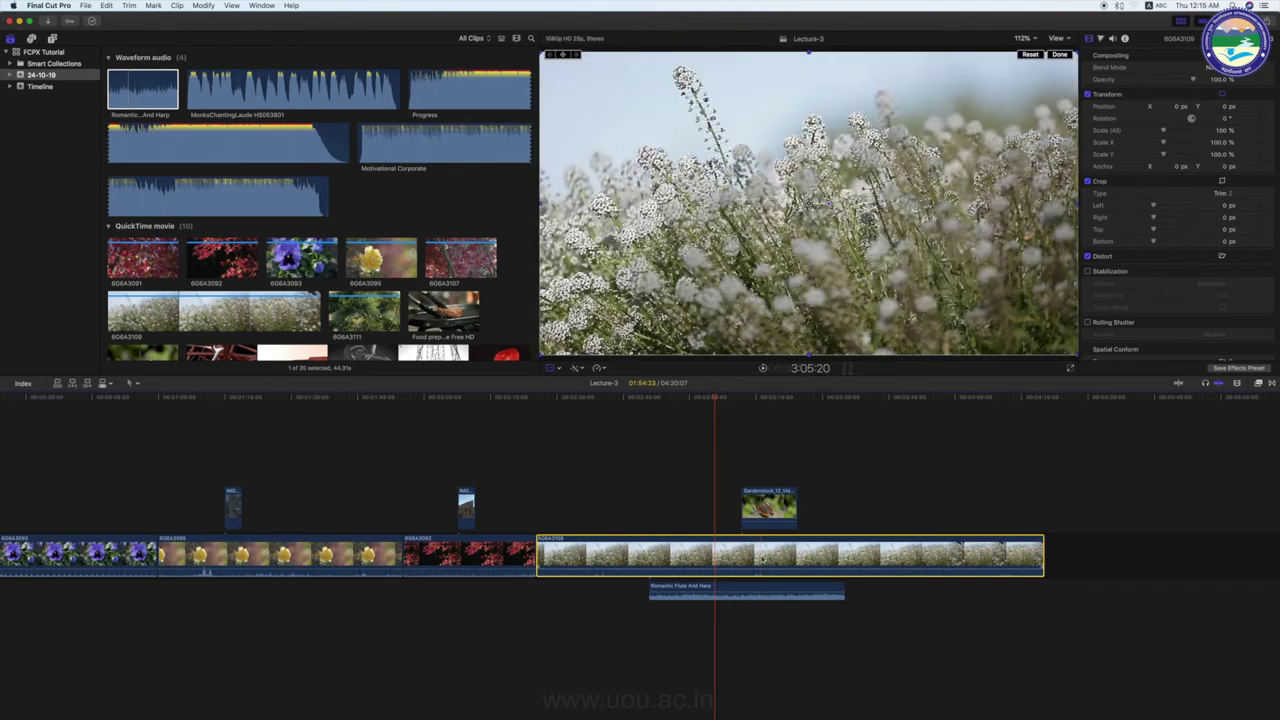
Step: Move the butterfly clip and flute audio onto 6G6A3092, then delete clip 6G6A3109
left_click_drag(765, 492, 500, 493)
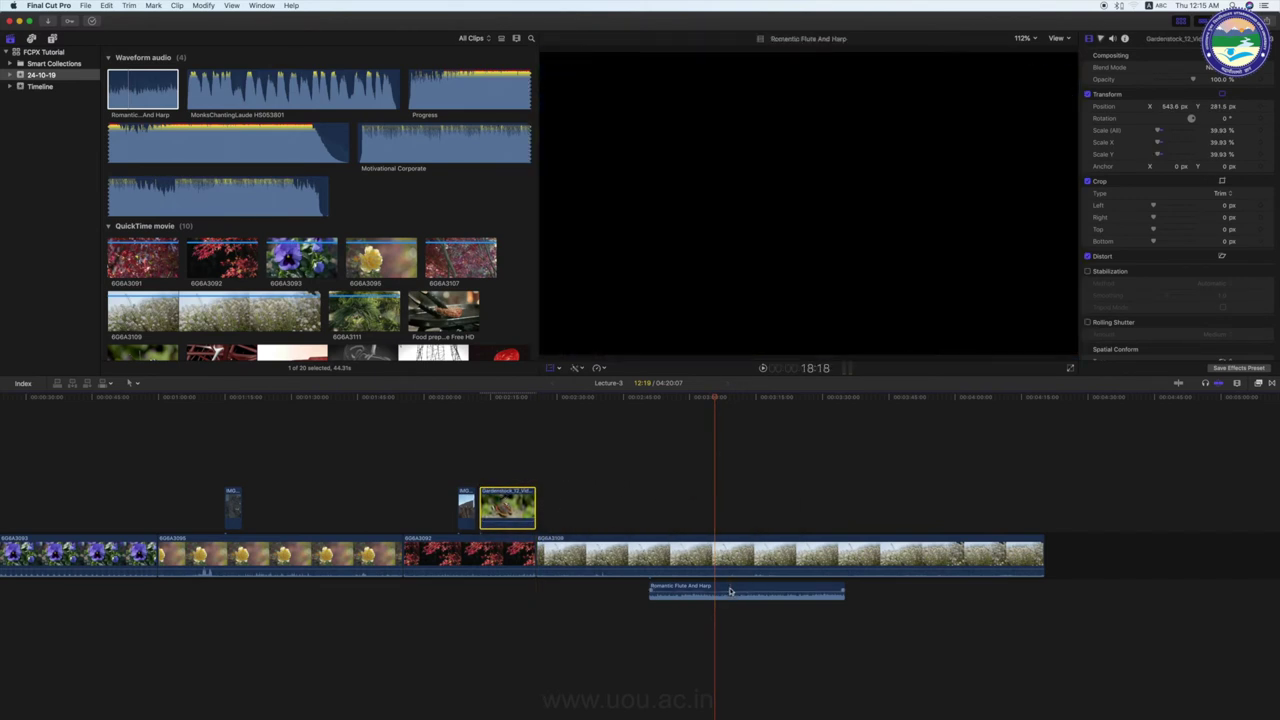
left_click_drag(711, 591, 419, 592)
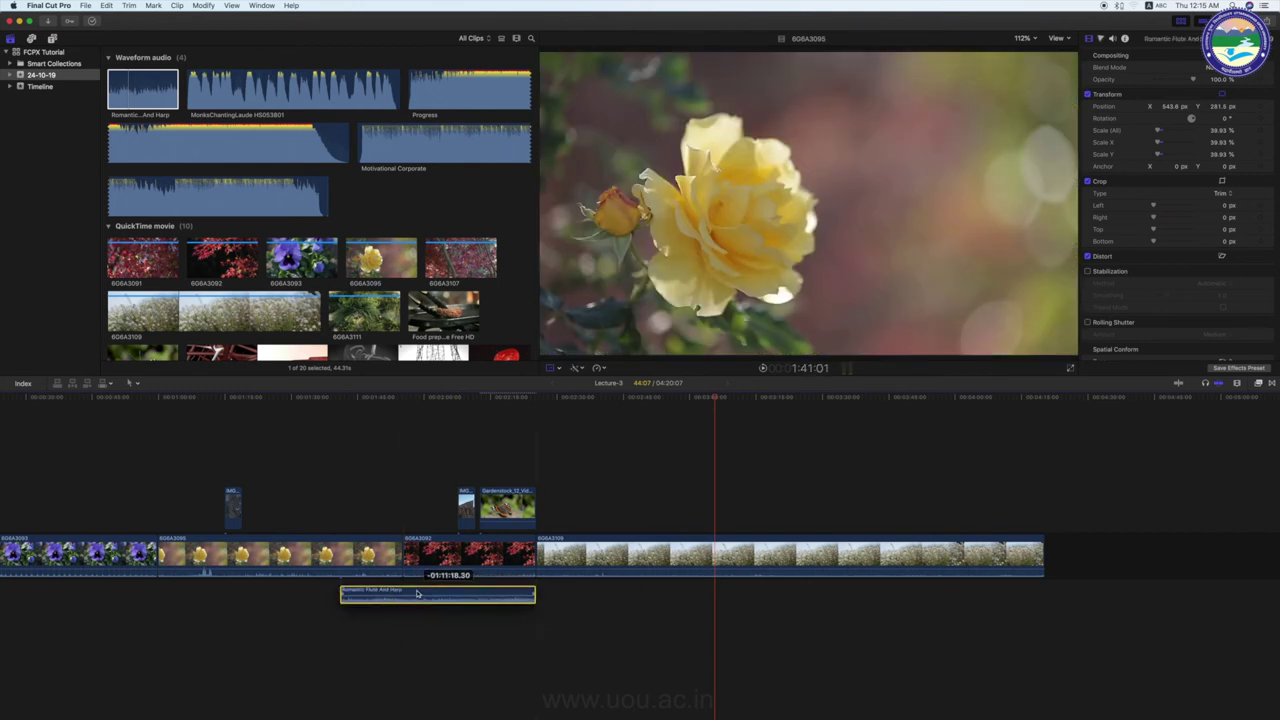
left_click(662, 553)
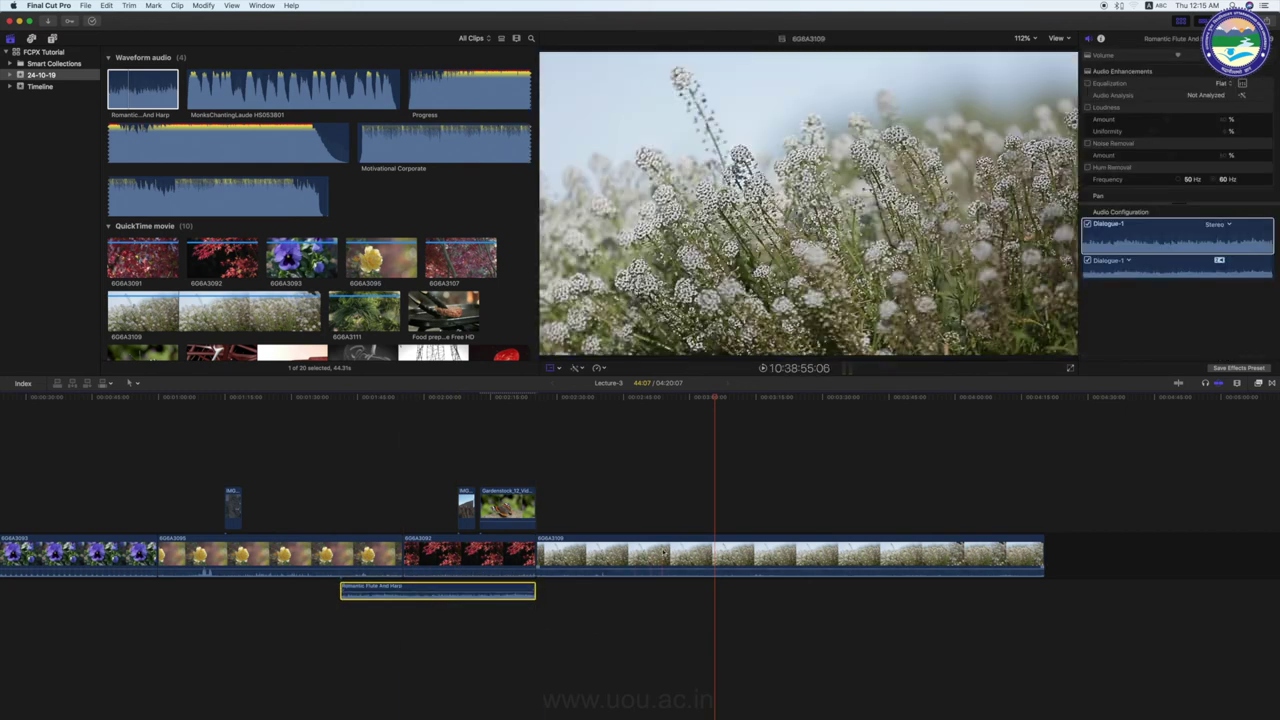
key("Delete")
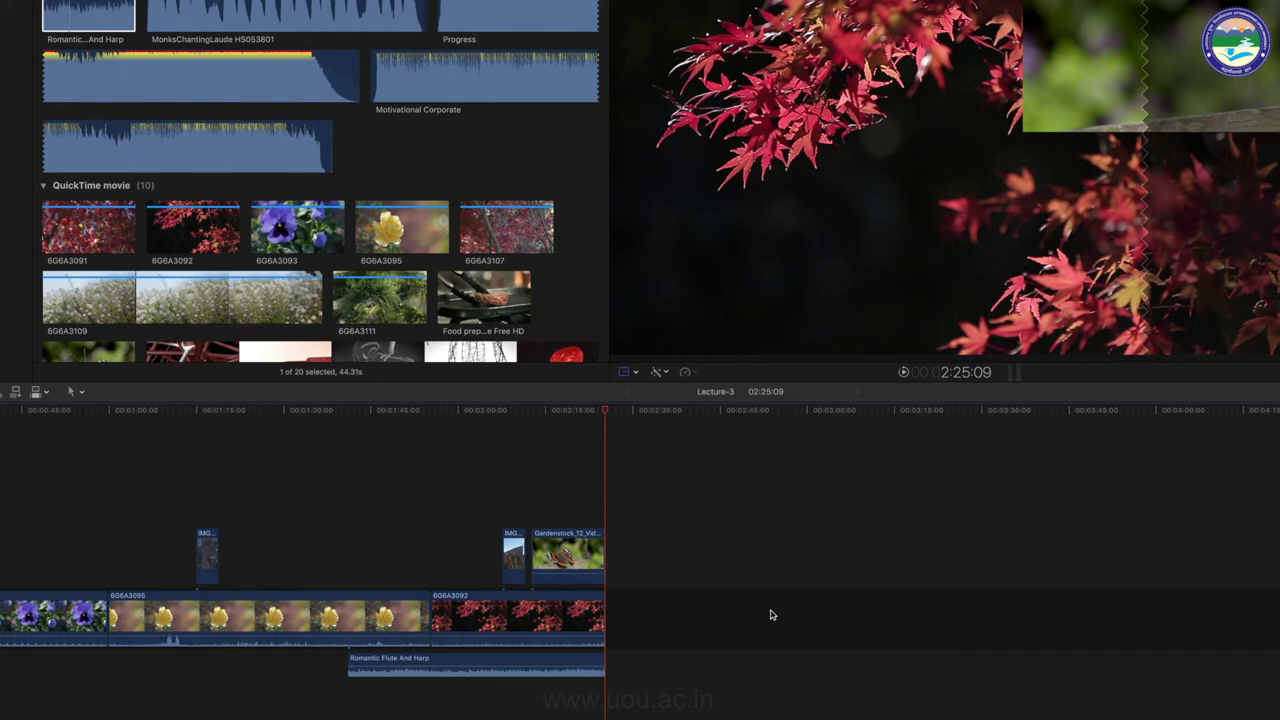
Step: Mark a 13:17 range of the Food preparation clip starting at the bowl shot
left_click(455, 294)
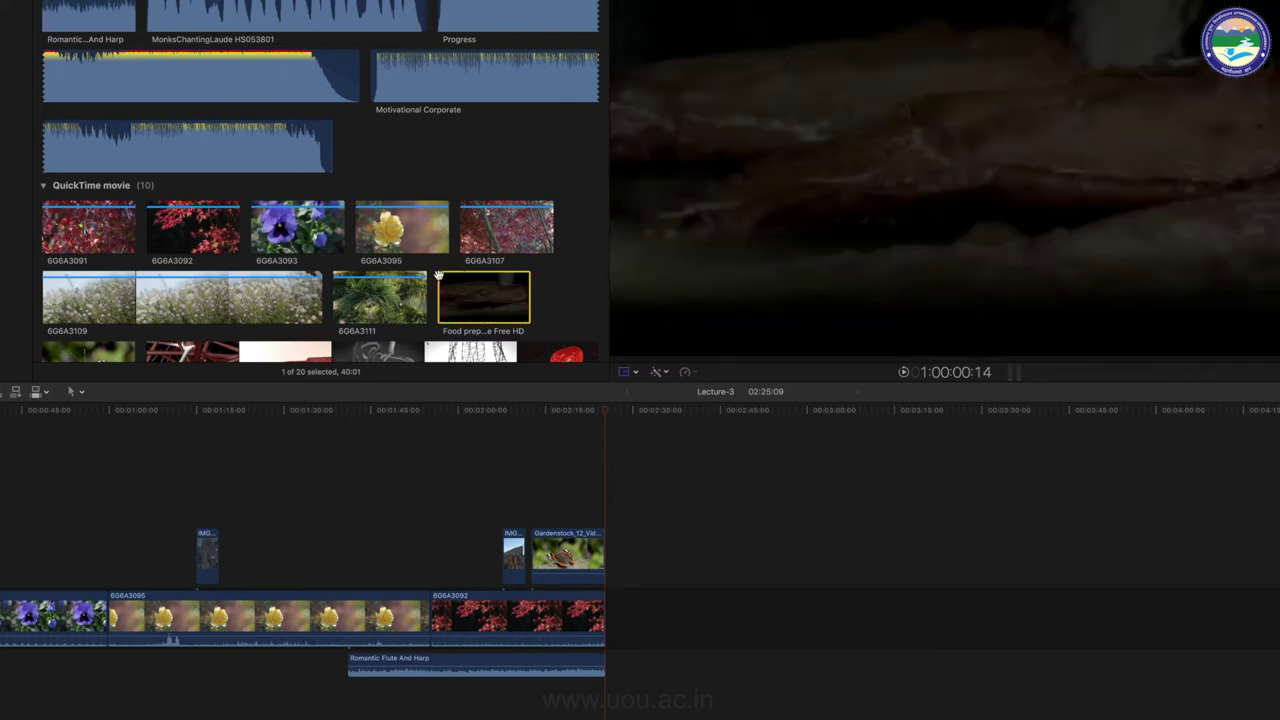
key("i")
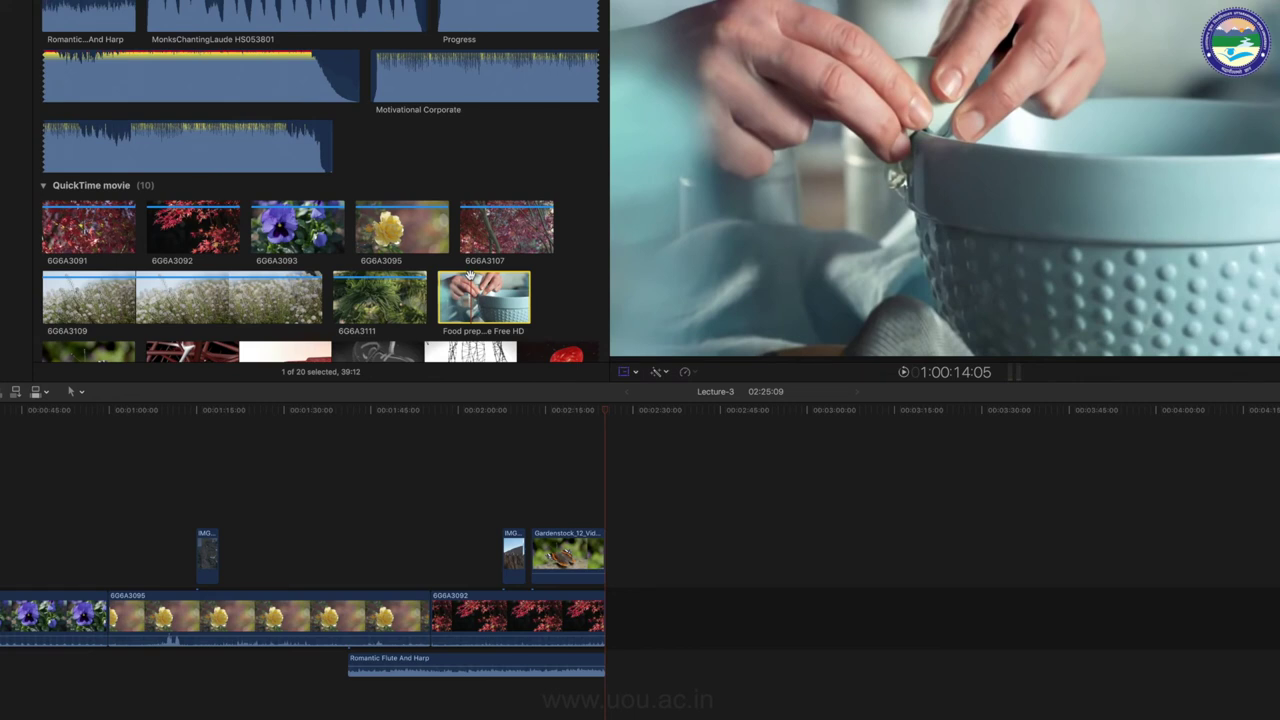
key("o")
Step: Append the marked food range, then mark and append a 15:02 grilling-to-burger range after it
left_click_drag(470, 278, 645, 621)
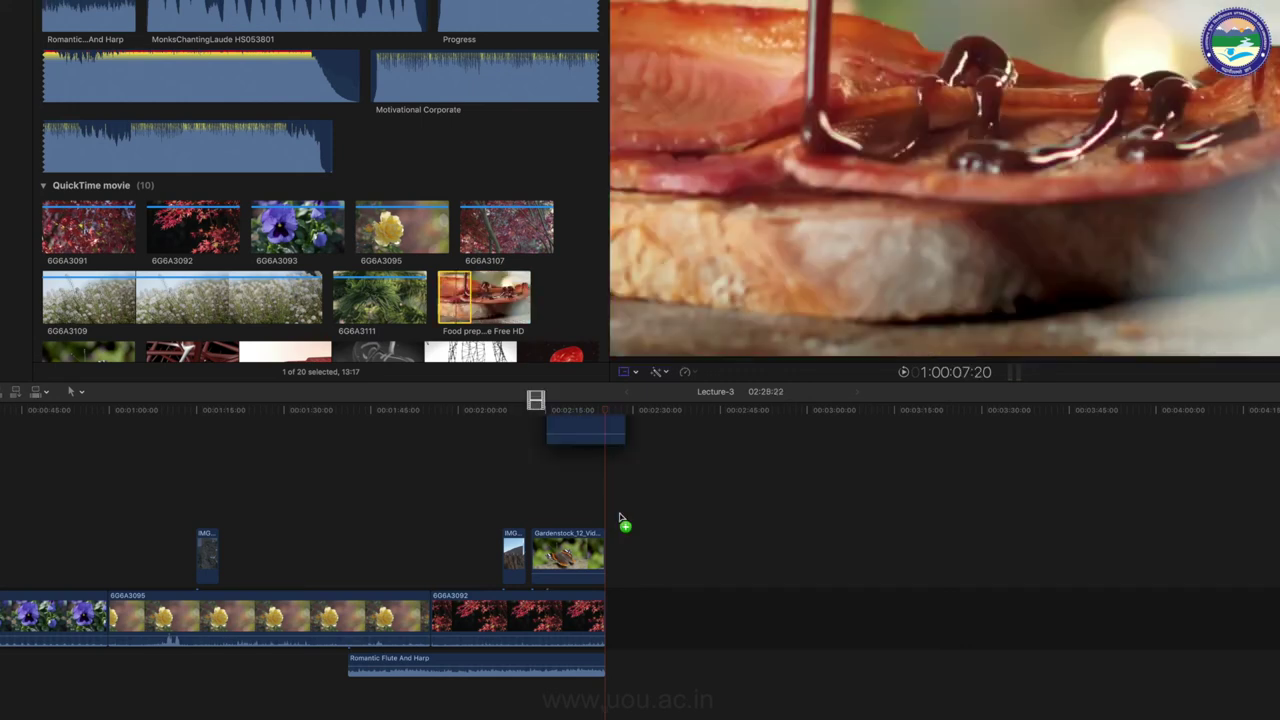
left_click(483, 278)
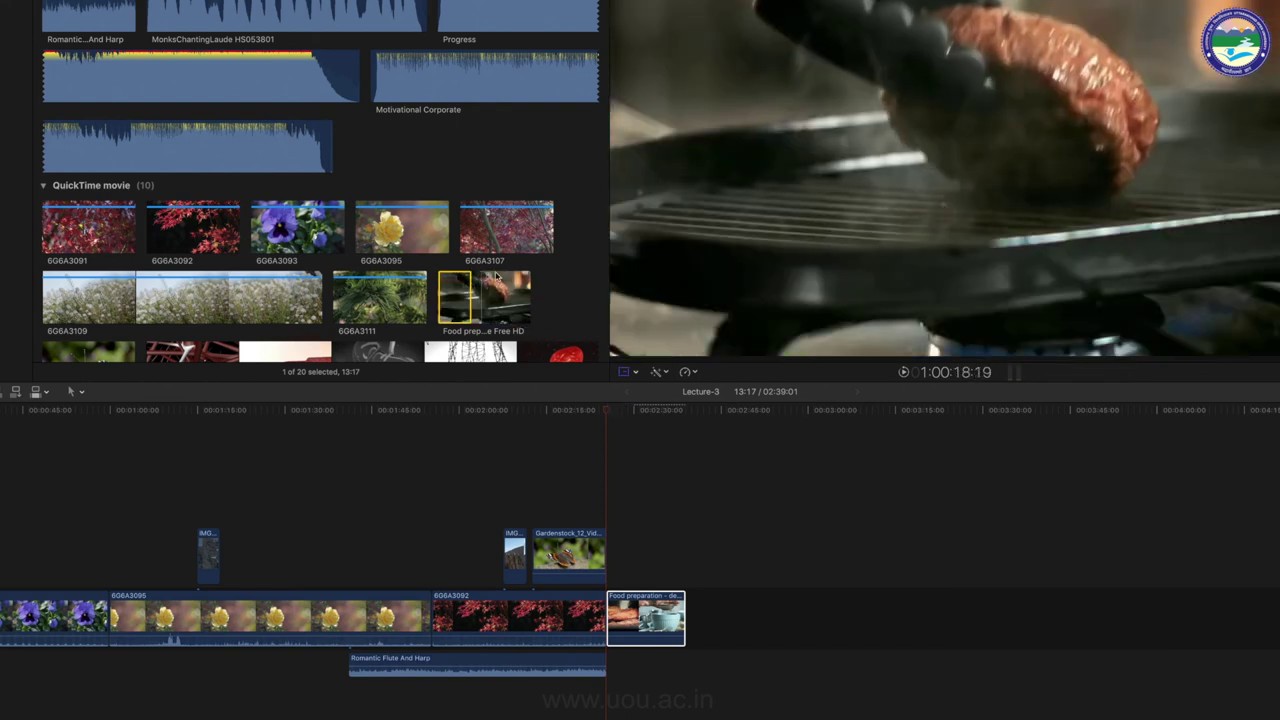
key("i")
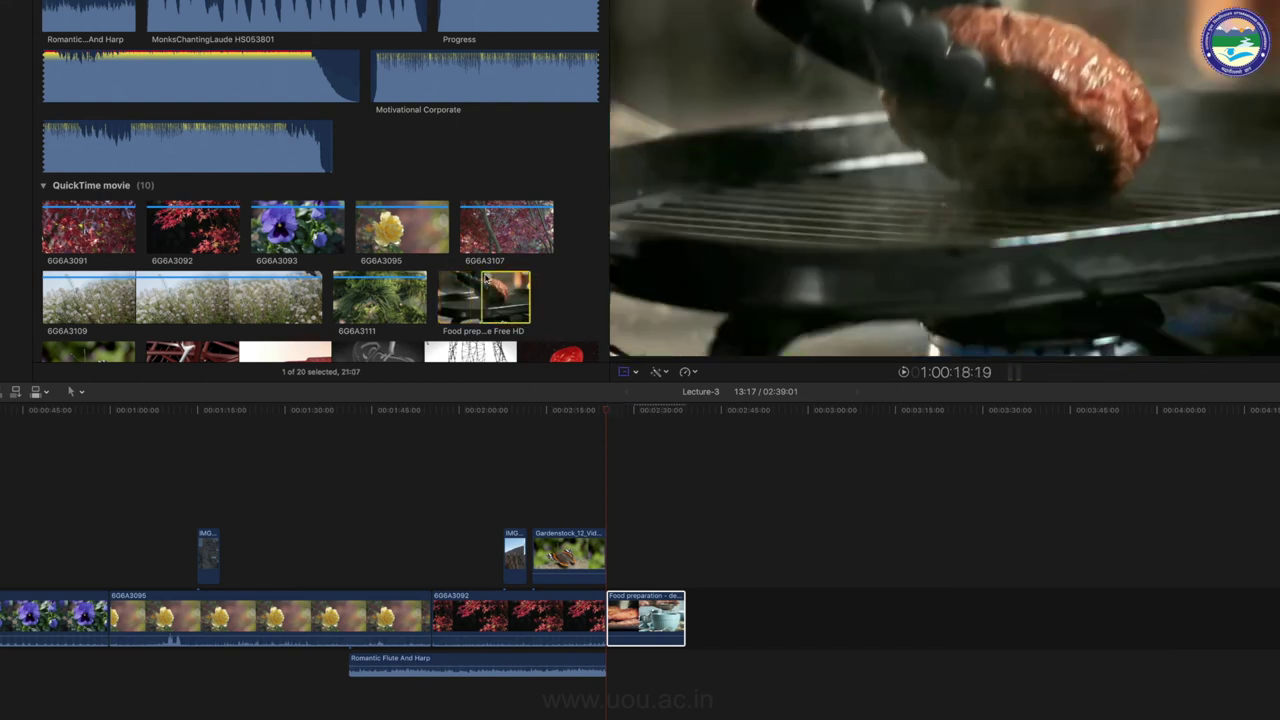
key("o")
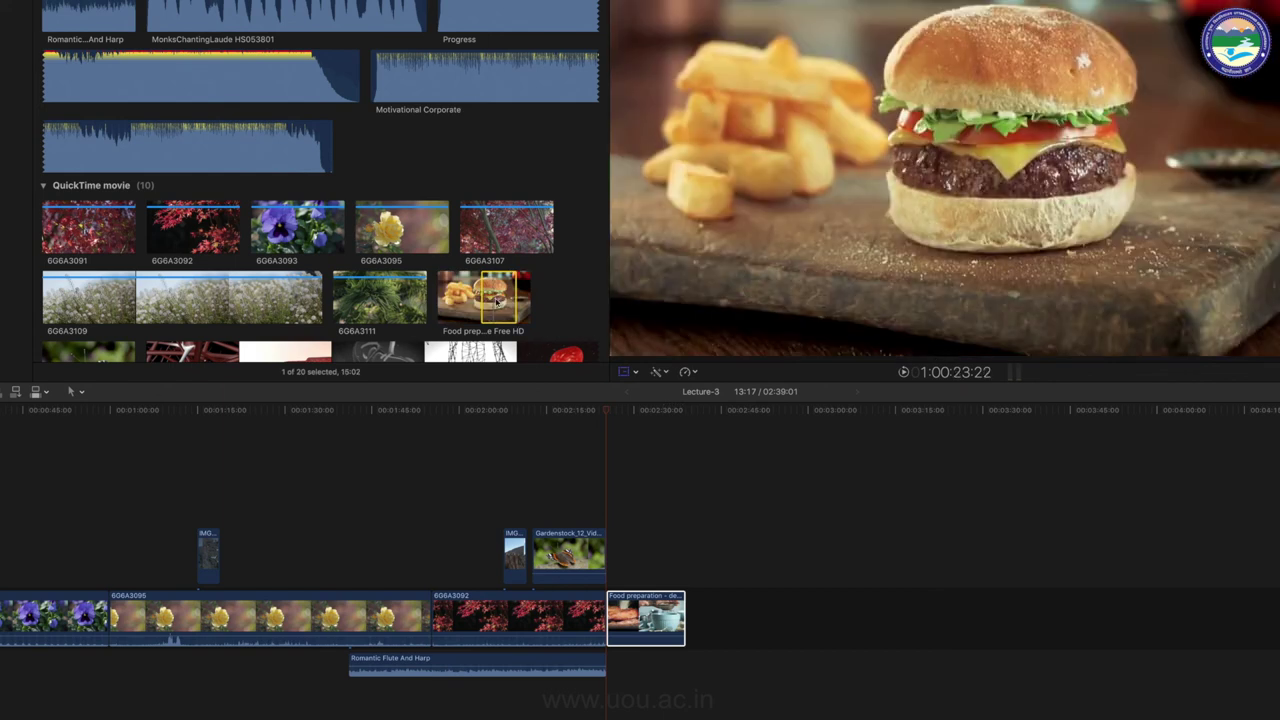
mouse_move(491, 295)
left_mouse_down()
mouse_move(712, 598)
mouse_move(704, 616)
left_mouse_up()
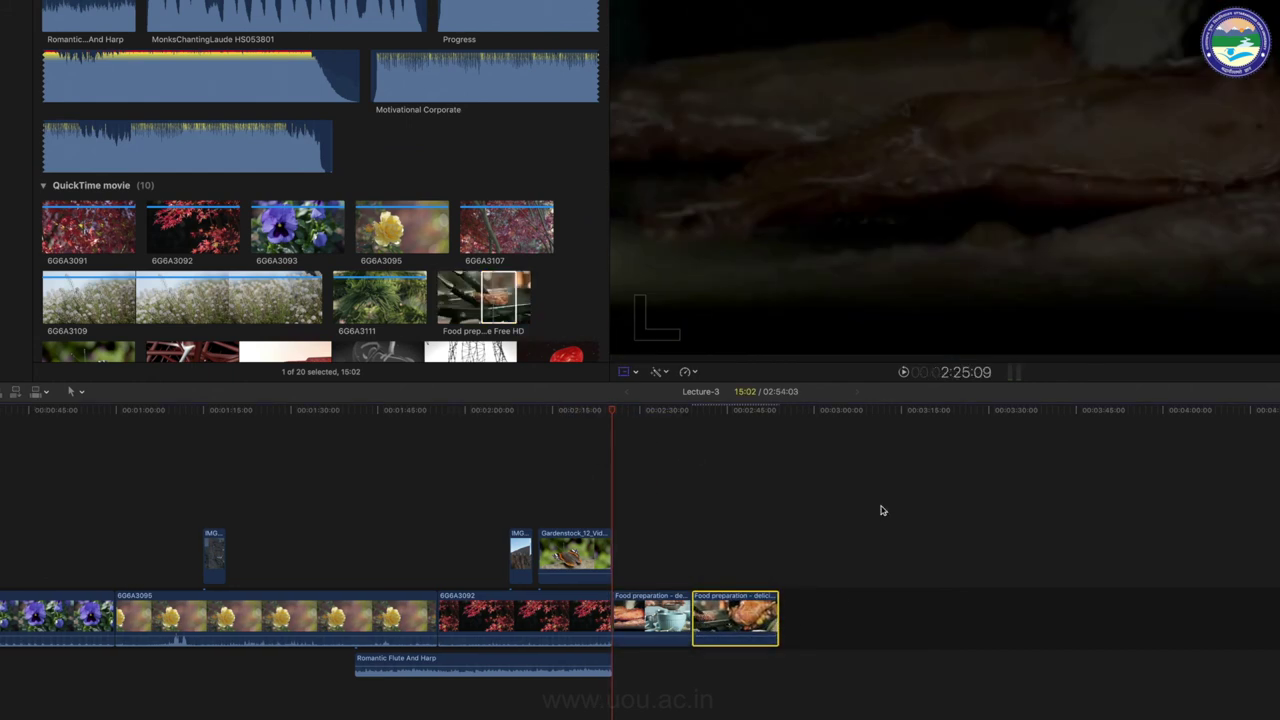